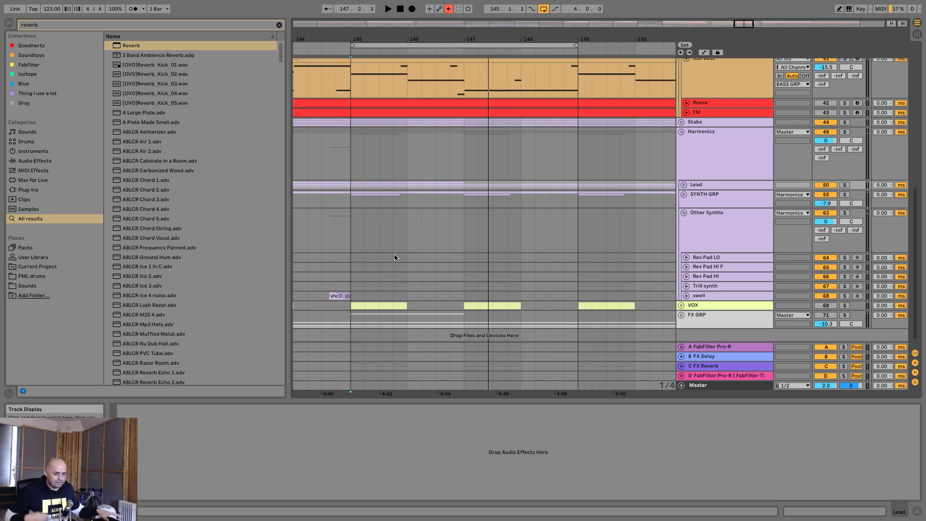
Listen to the full mix from bar 145 over the looped section.
left_click(355, 218)
key("space")
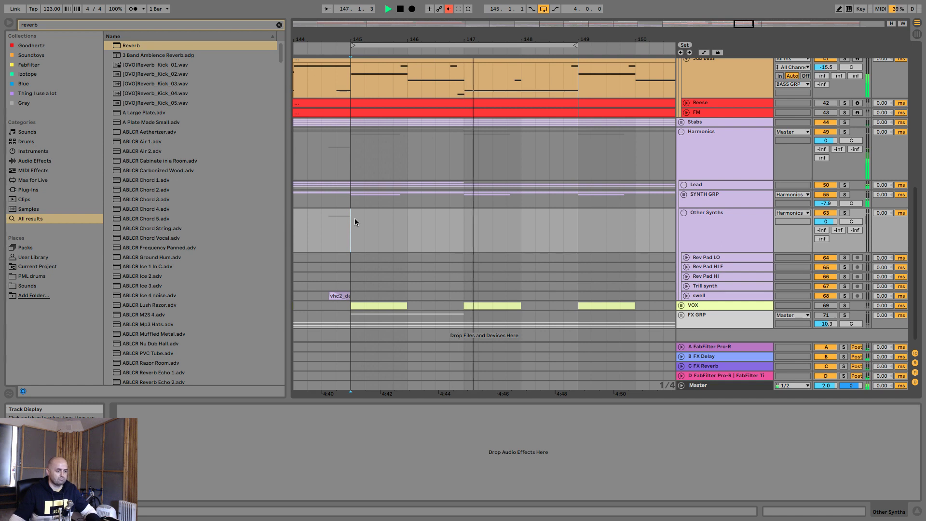
key("space")
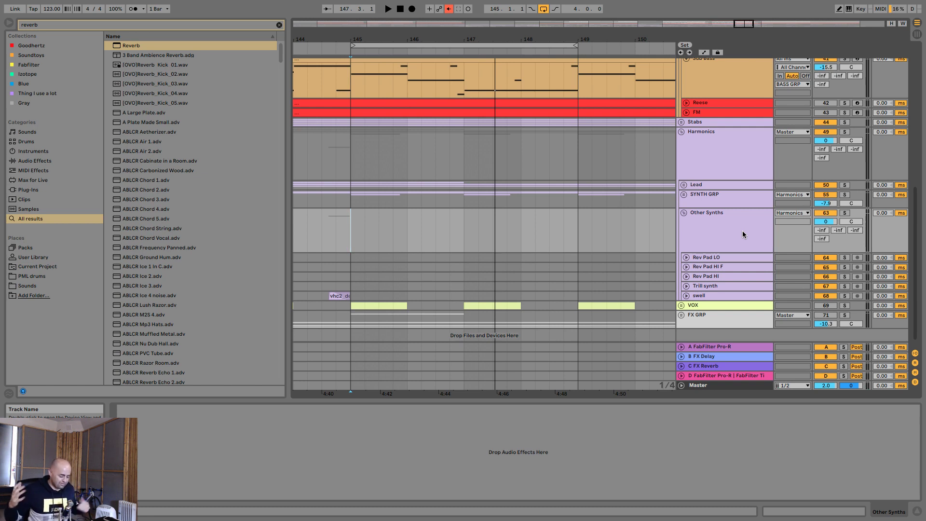
Collapse the Other Synths group, expand the Lead group and display the LEADS Sub Grp effect chain.
left_click(683, 214)
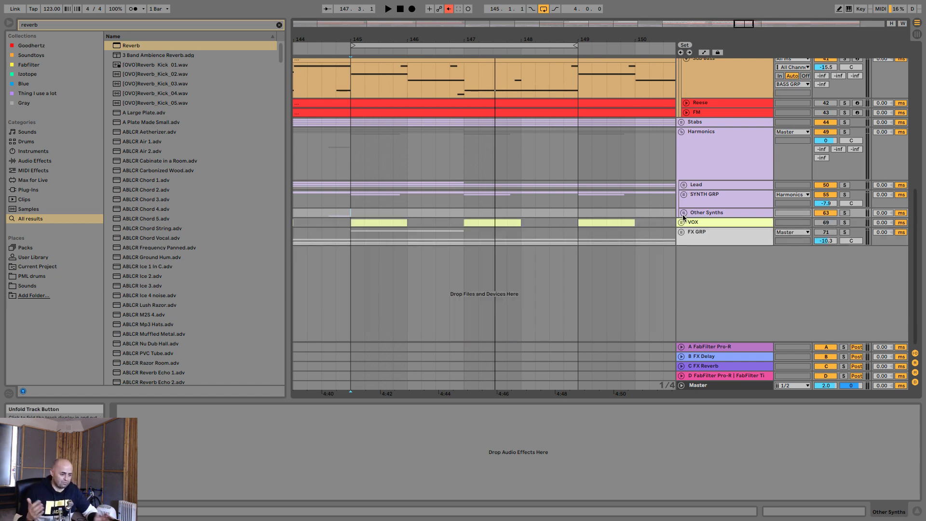
left_click(683, 184)
scroll(729, 253, "down", 2)
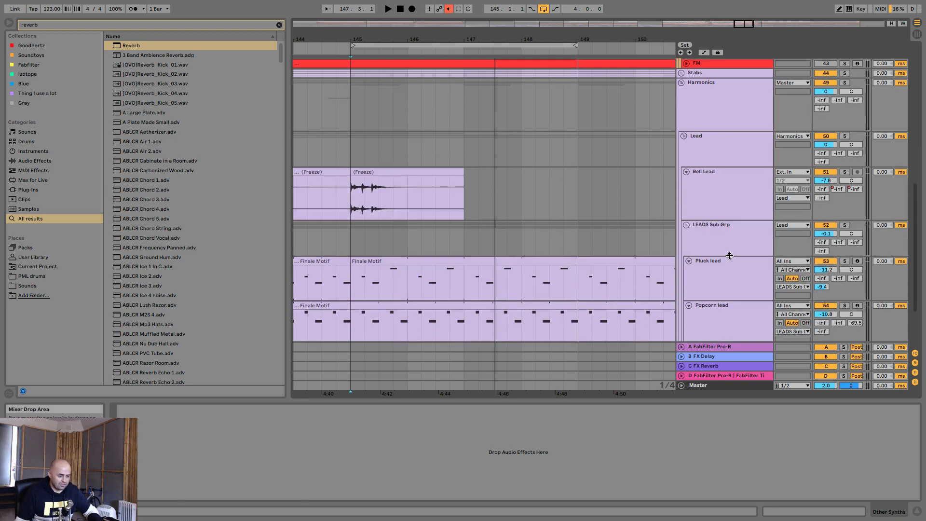
scroll(730, 248, "down", 1)
left_click(726, 210)
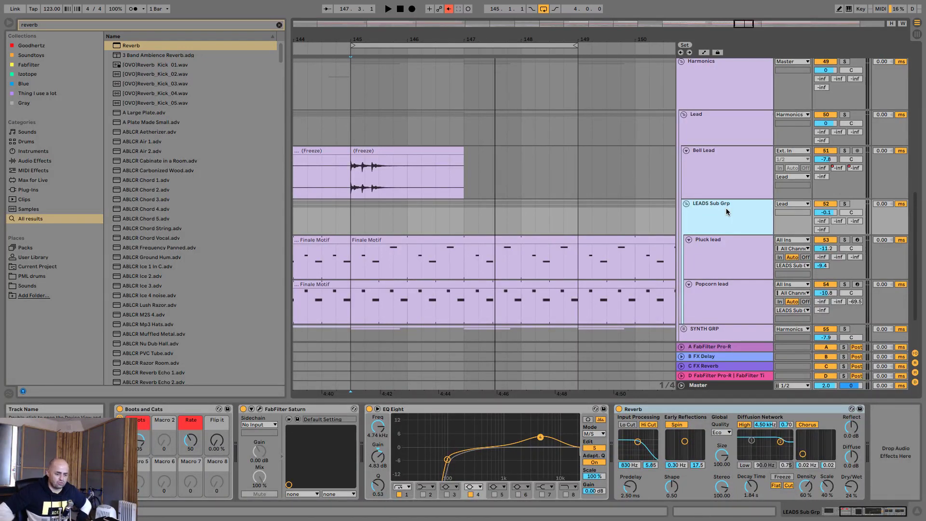
Solo the LEADS Sub Grp and audition the leads with all their effects.
left_click(844, 204)
key("space")
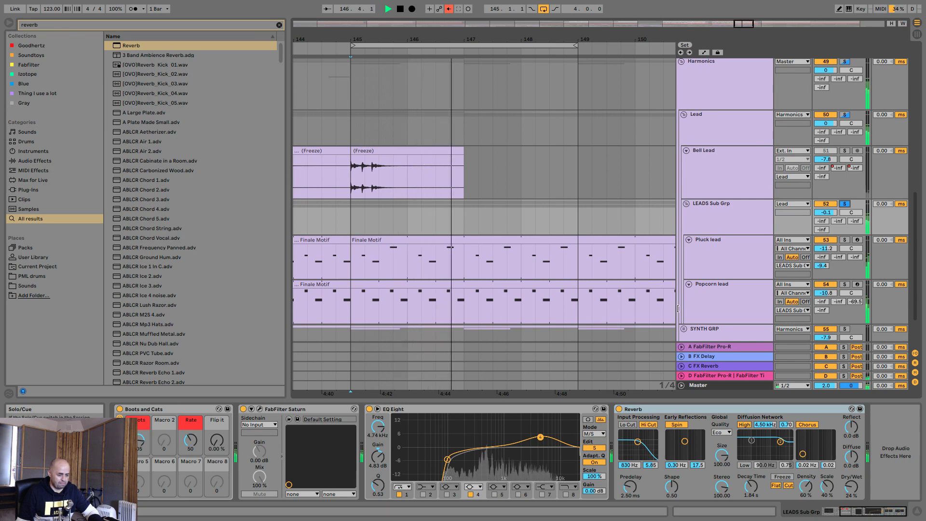
key("space")
Bypass FabFilter Saturn, EQ Eight and Reverb on the LEADS Sub Grp and audition the leads without them.
left_click(244, 409)
left_click(370, 409)
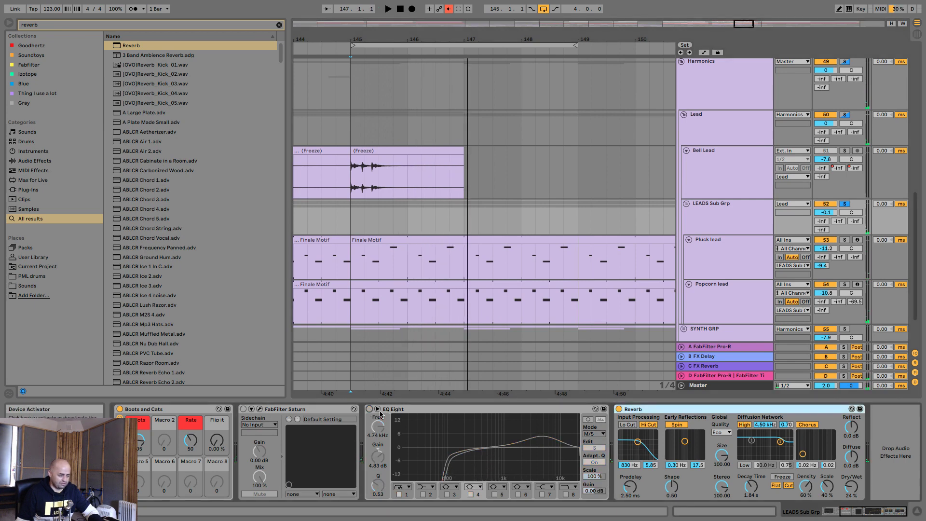
left_click(618, 409)
key("space")
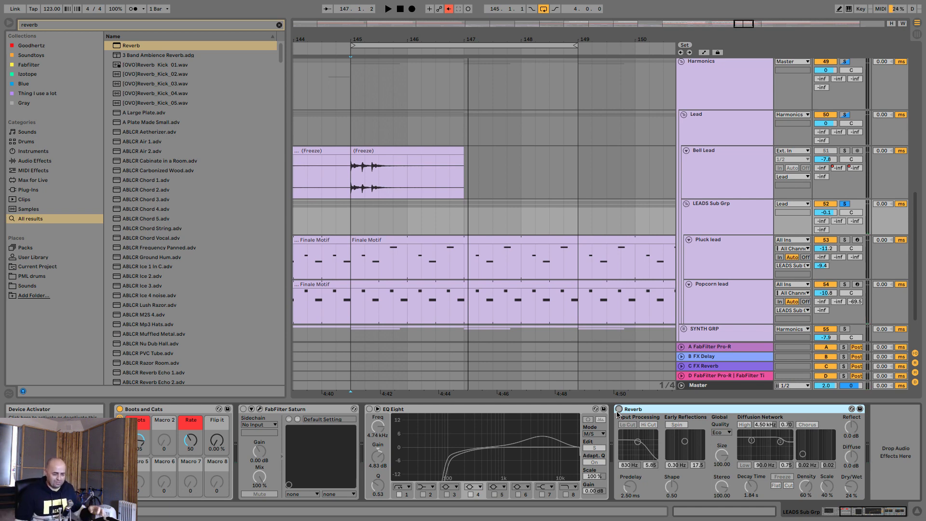
Bypass Auto Pan on the Popcorn lead and Pluck lead tracks and listen to the leads without panning.
left_click(720, 270)
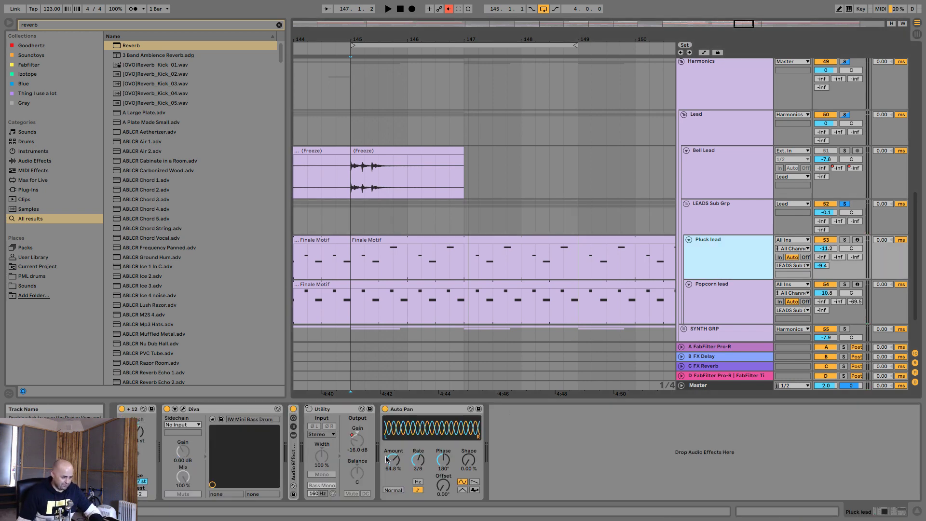
left_click(733, 305)
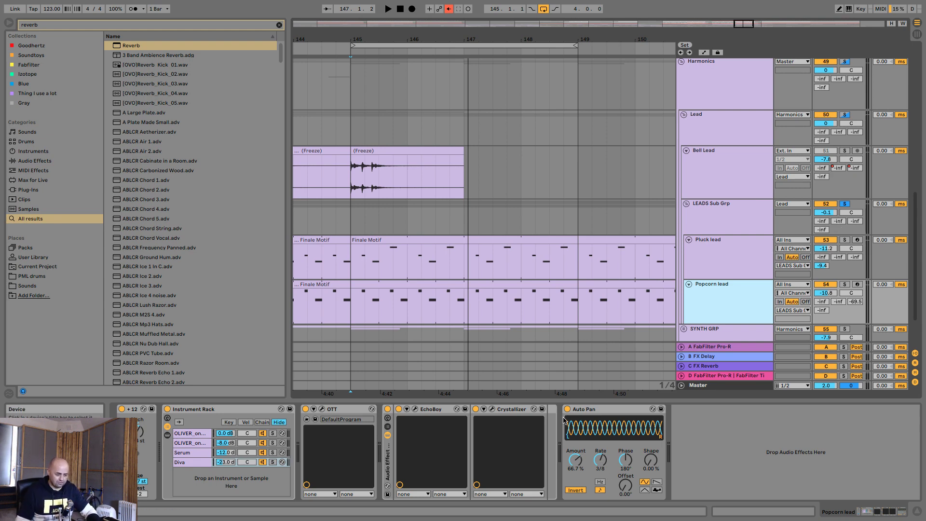
left_click(668, 275)
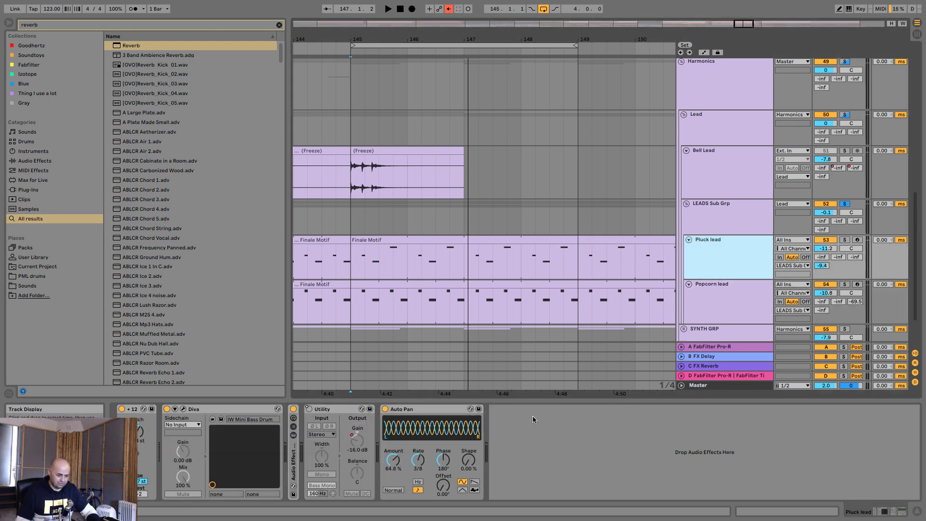
left_click(385, 409)
key("space")
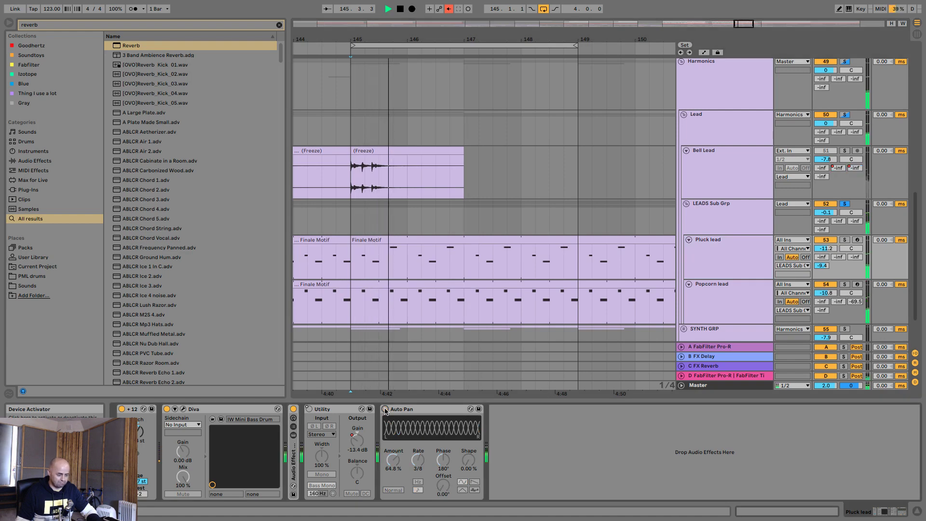
Switch Auto Pan back on for the Pluck lead and Popcorn lead tracks and listen to the panned leads.
key("space")
left_click(385, 410)
left_click(741, 289)
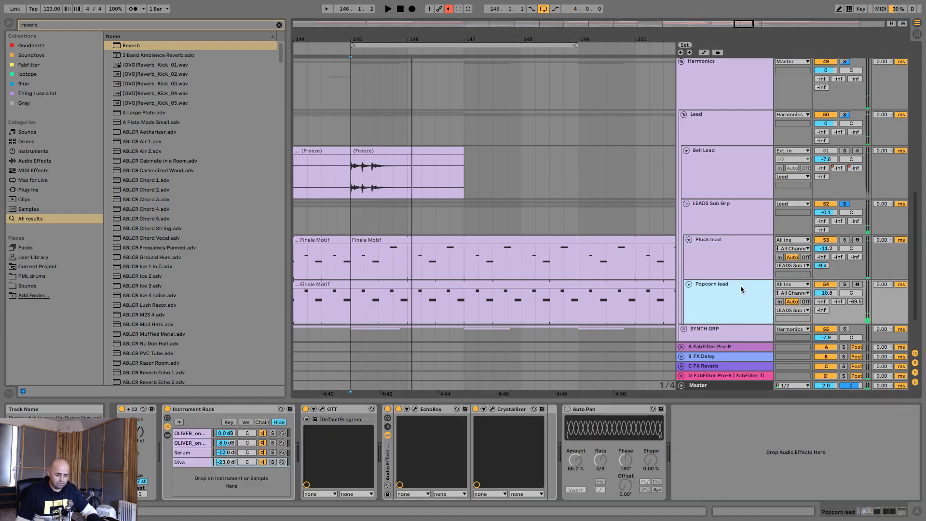
key("space")
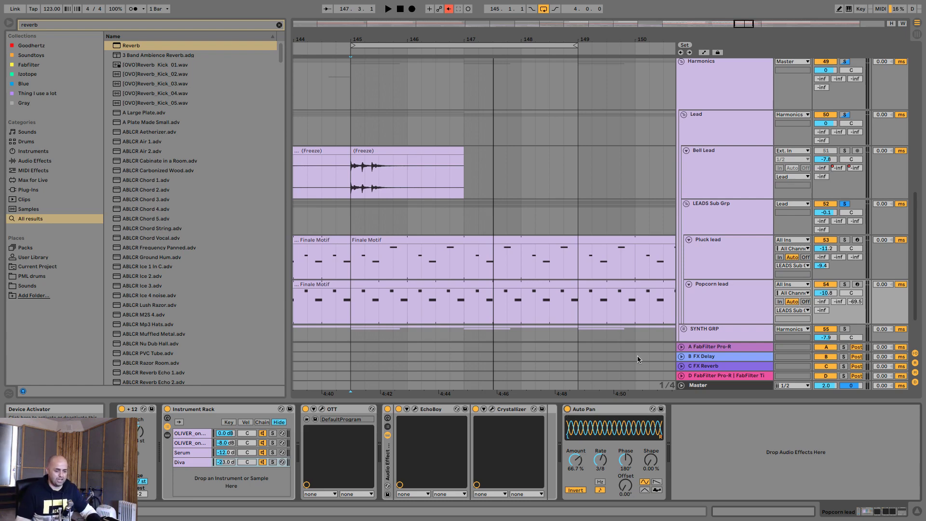
Open FabFilter Saturn on the LEADS Sub Grp, compare the soloed leads with it off and on, and check its band mix.
left_click(731, 223)
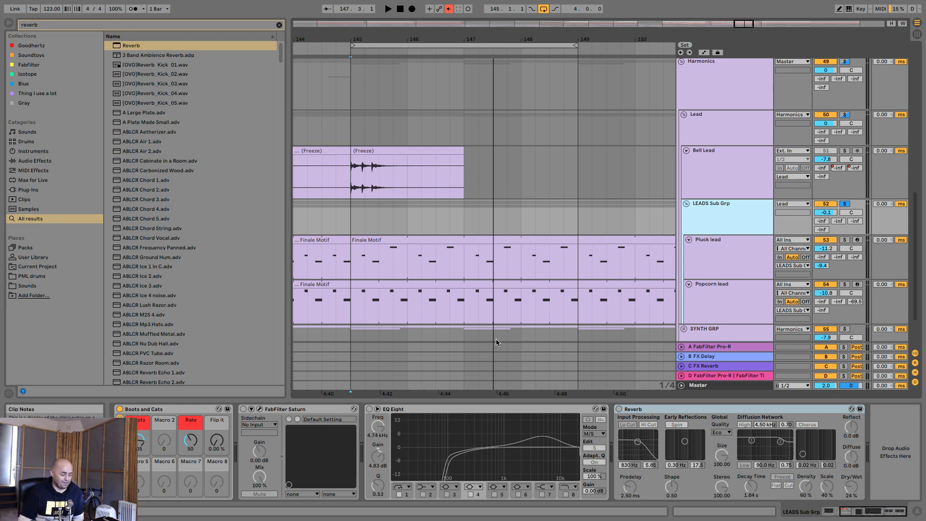
left_click(260, 409)
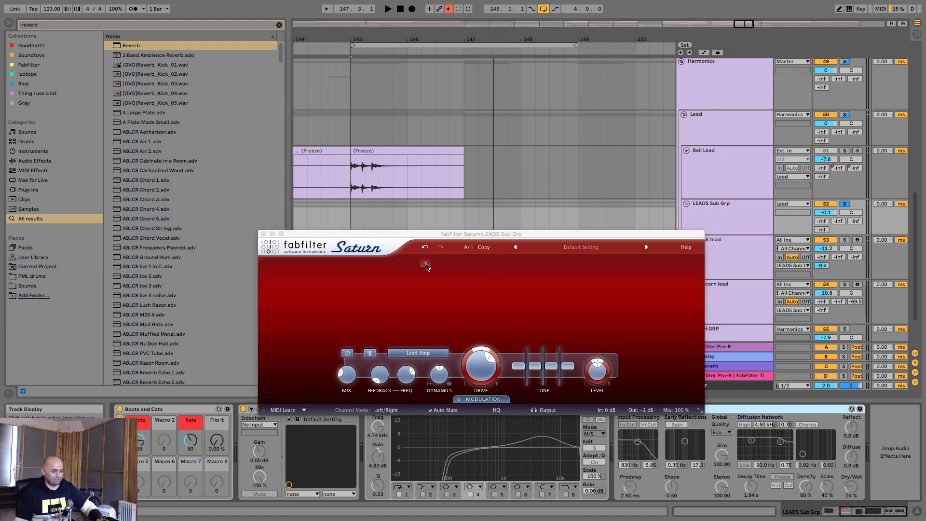
left_click_drag(441, 238, 444, 173)
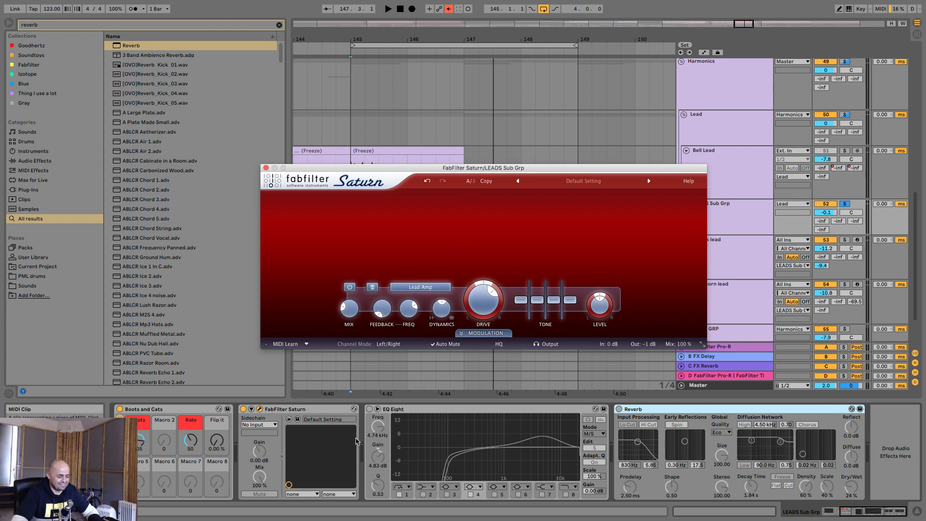
key("space")
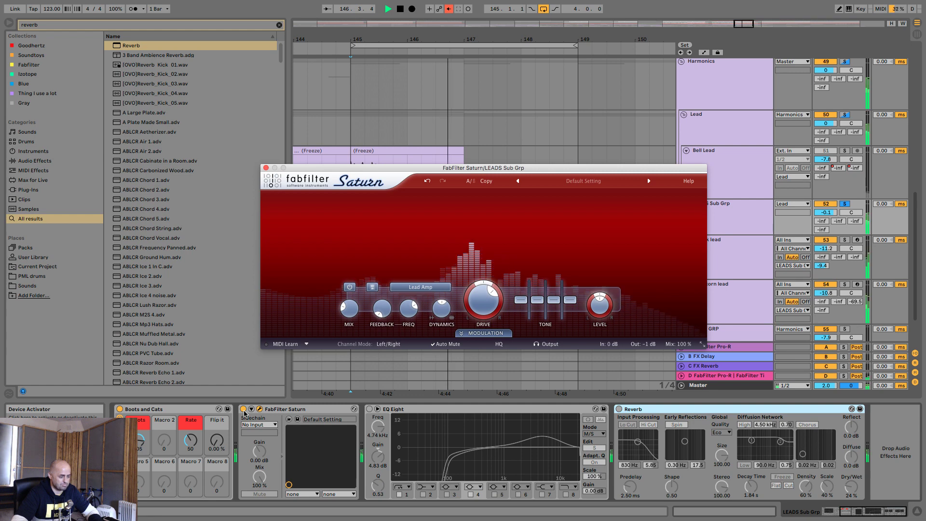
left_click(244, 410)
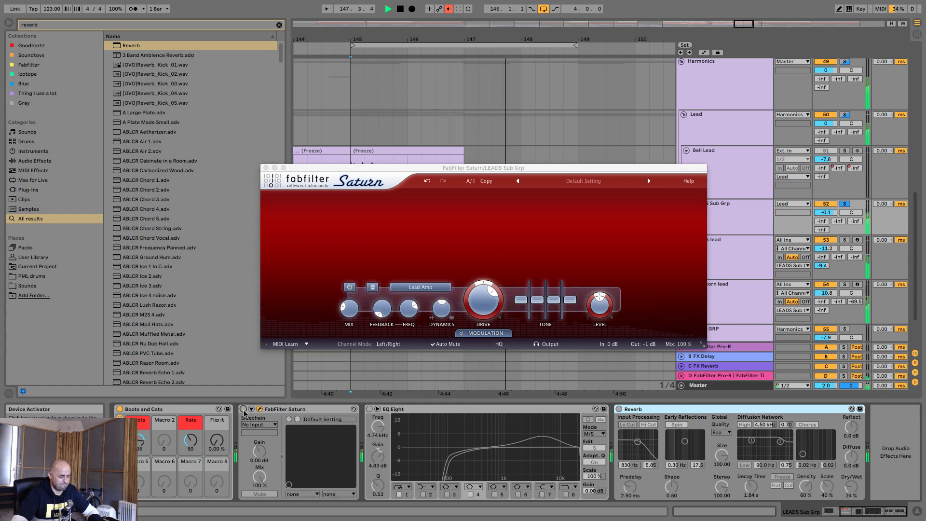
left_click(243, 410)
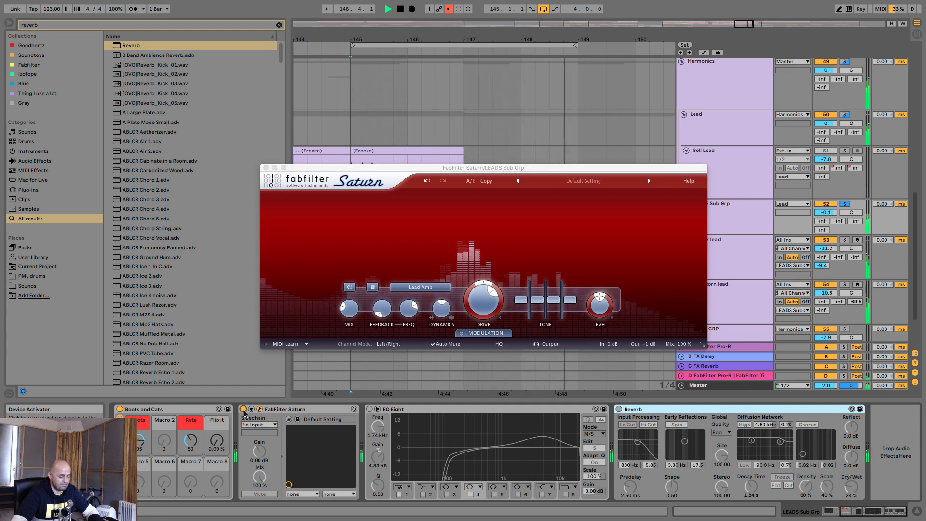
key("space")
mouse_move(349, 315)
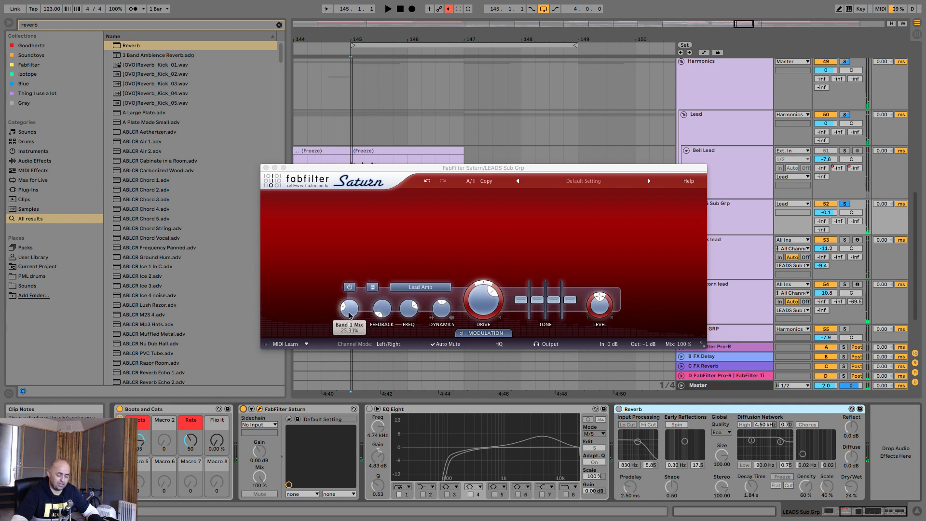
Audition the leads with EQ Eight and Reverb switched back on, and take the LEADS Sub Grp out of solo.
left_click(369, 409)
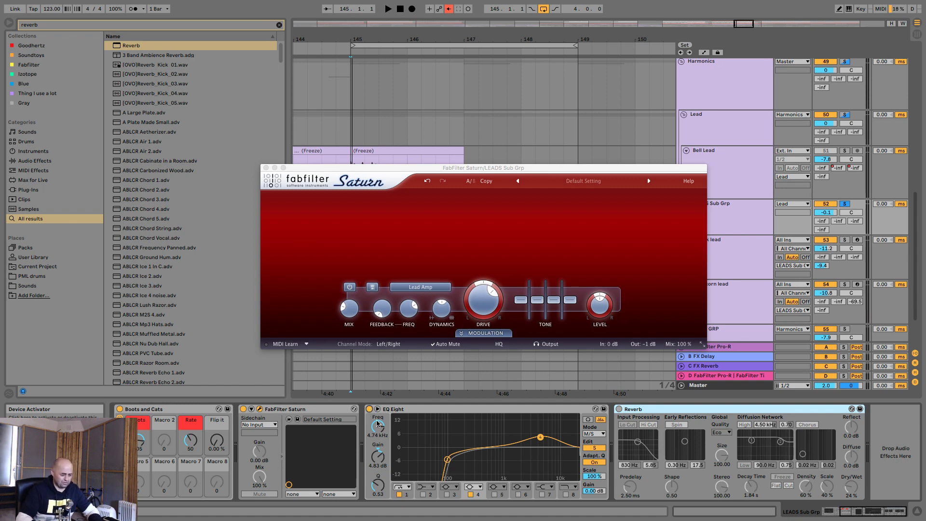
key("space")
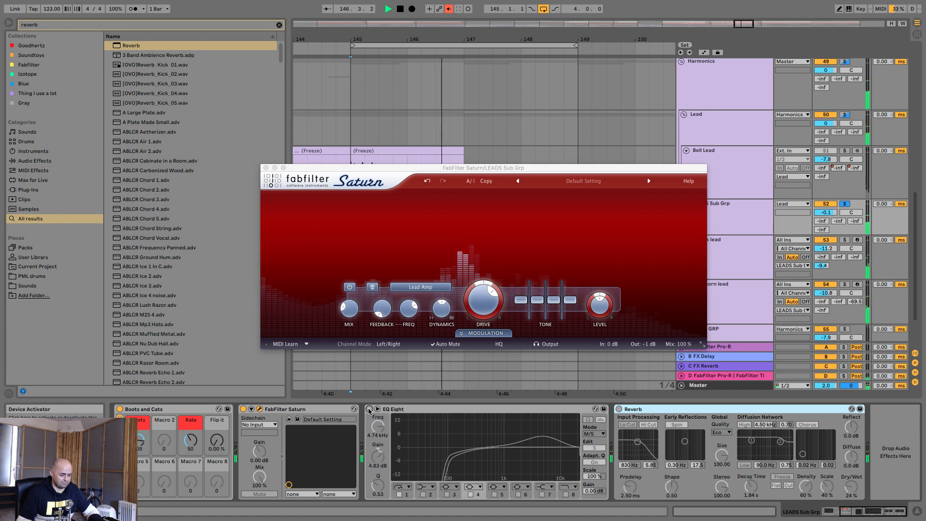
left_click(618, 409)
key("space")
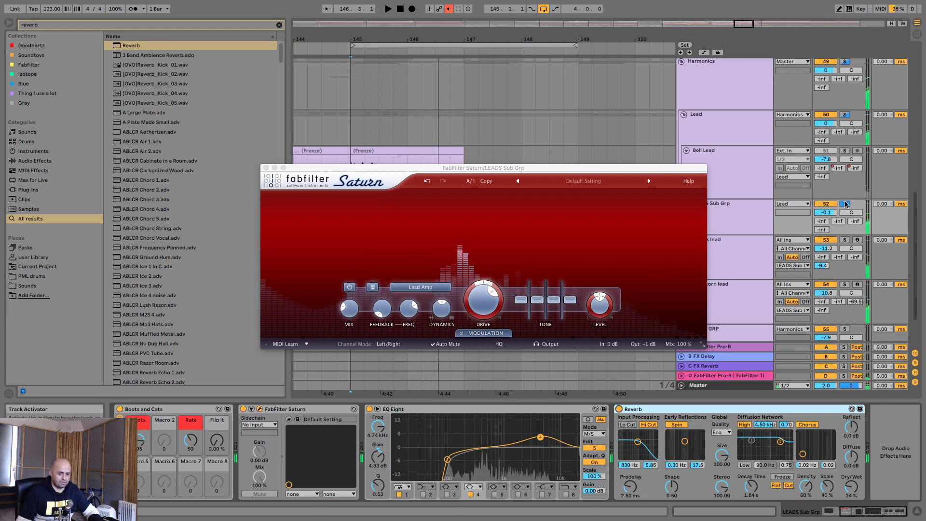
key("space")
left_click(844, 204)
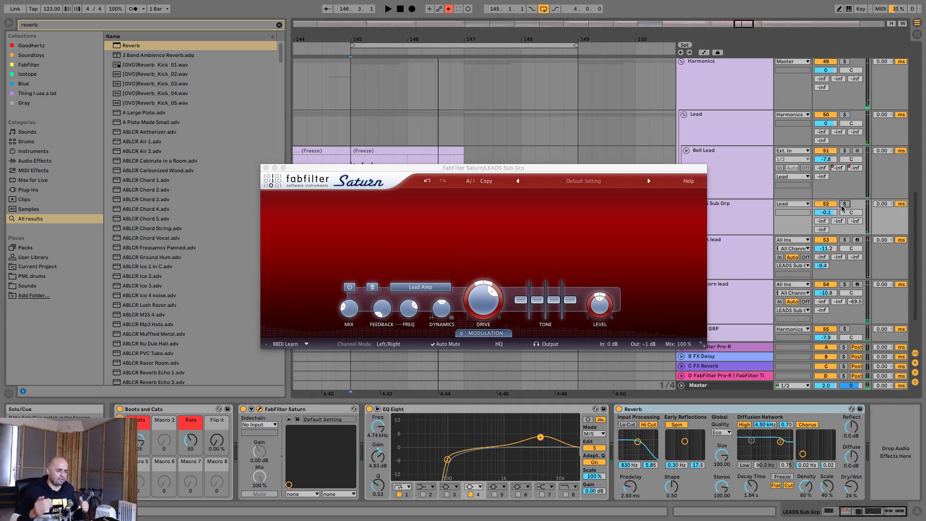
Set the LEADS Sub Grp Reverb dry/wet to 19% while the full mix plays, and close the Saturn window.
key("space")
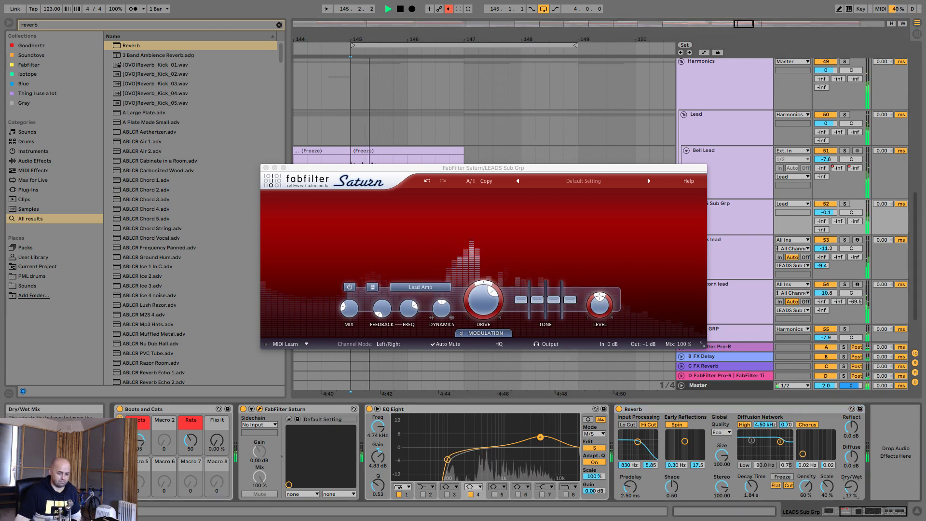
left_click_drag(852, 486, 853, 491)
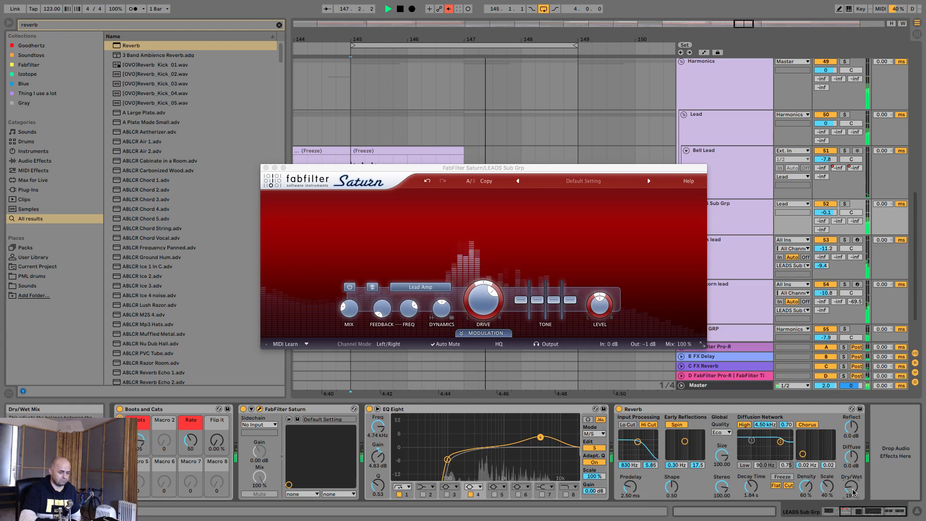
key("space")
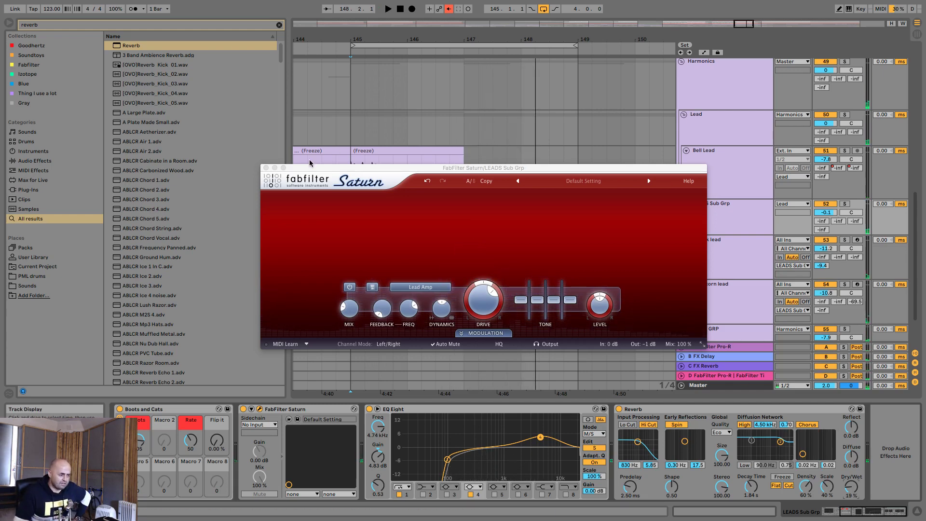
left_click(266, 167)
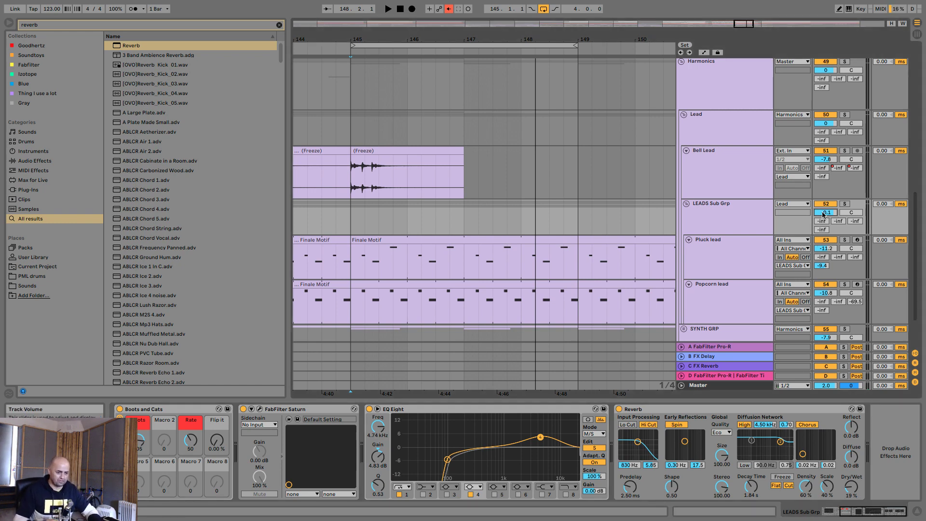
Adjust the LEADS Sub Grp track volume to 2.0 dB while auditioning it in the full mix.
key("space")
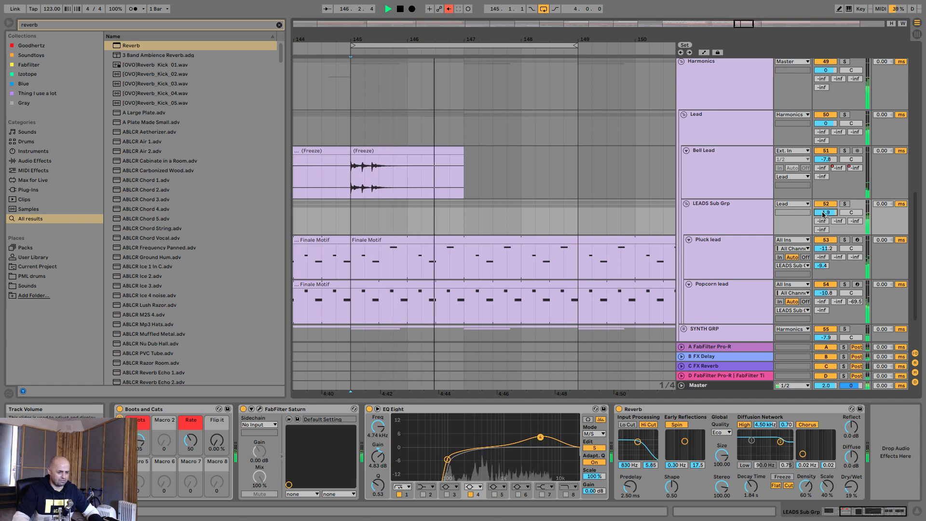
key("space")
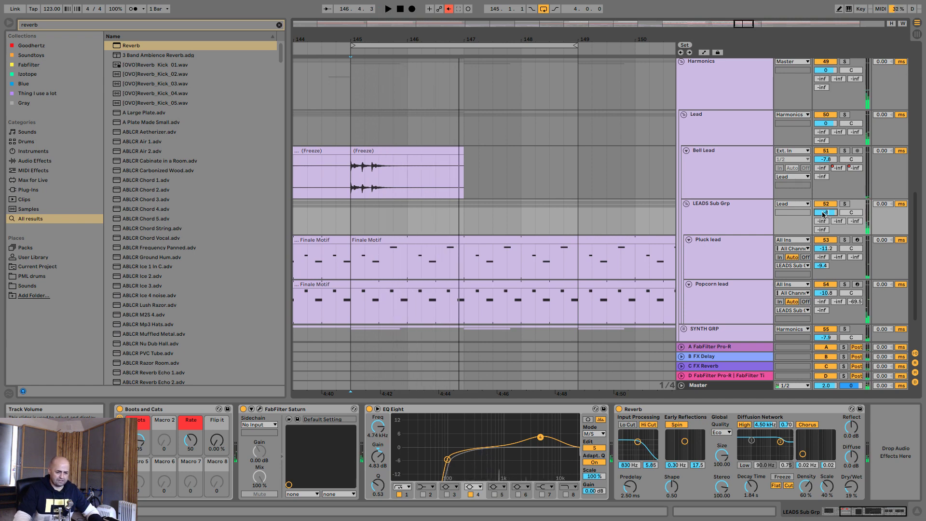
key("space")
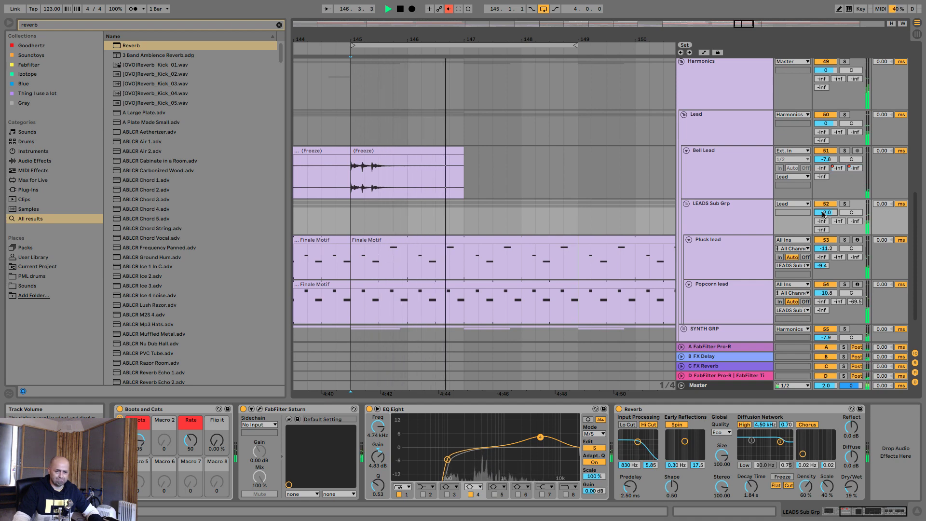
key("space")
key("space")
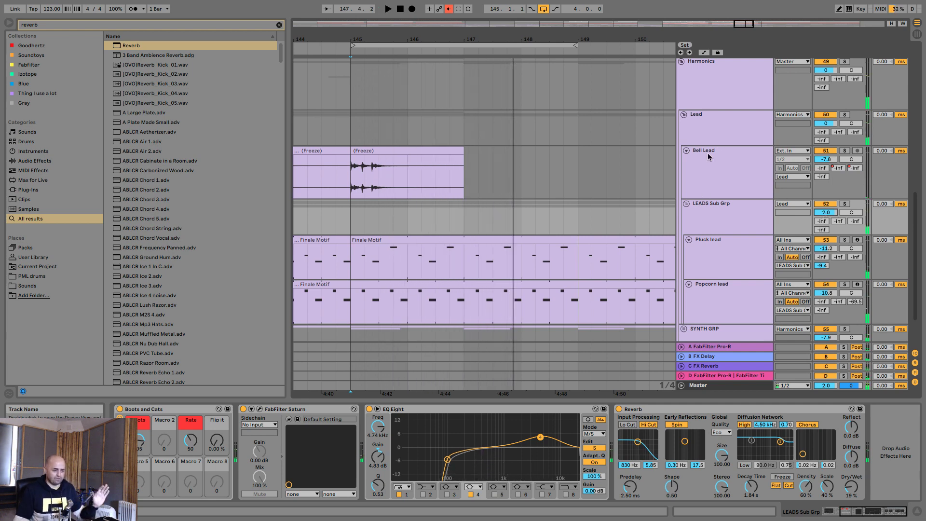
Collapse the Harmonics group and expand the Stabs group to display its tracks and effect chain.
scroll(821, 214, "up", 3)
left_click(694, 105)
left_click(681, 106)
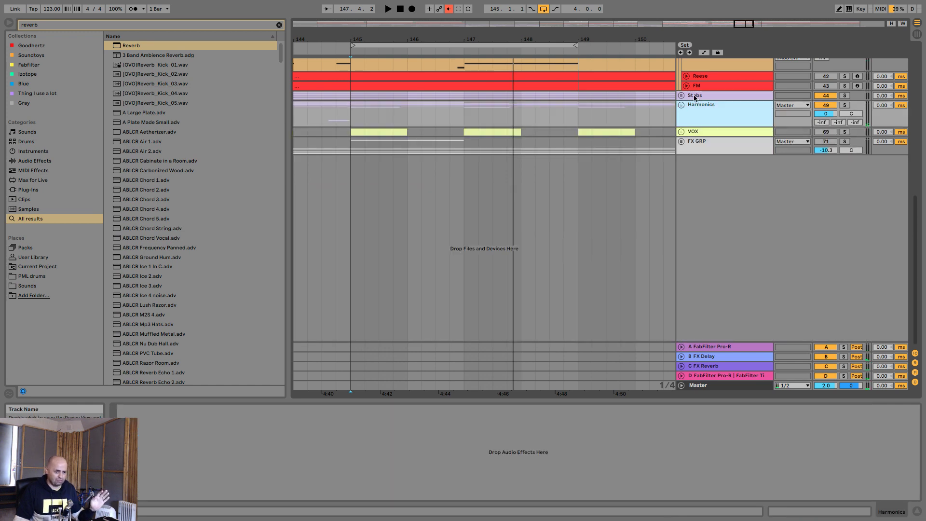
left_click(690, 96)
left_click(680, 96)
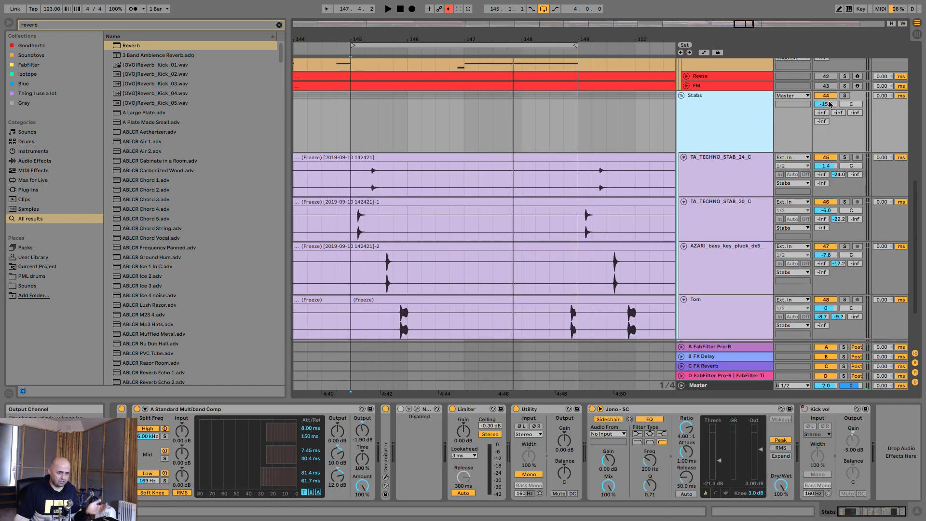
Solo the Stabs group to audition its tracks, and unfold the EQ Eight in its effect chain.
left_click(844, 95)
key("space")
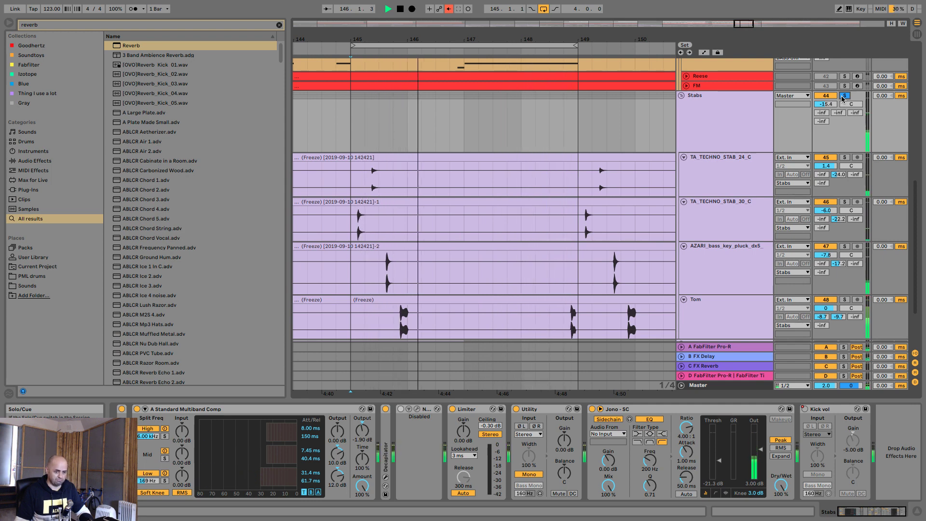
scroll(828, 276, "down", 2)
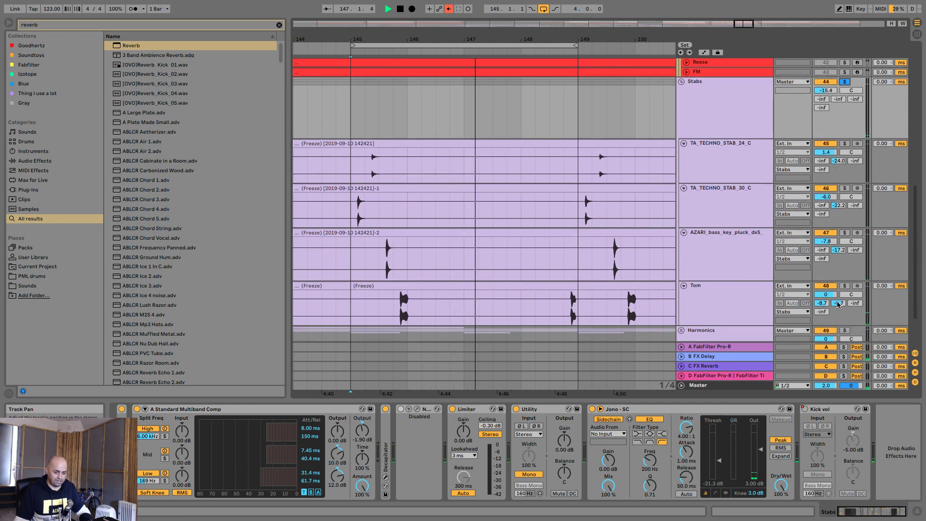
key("space")
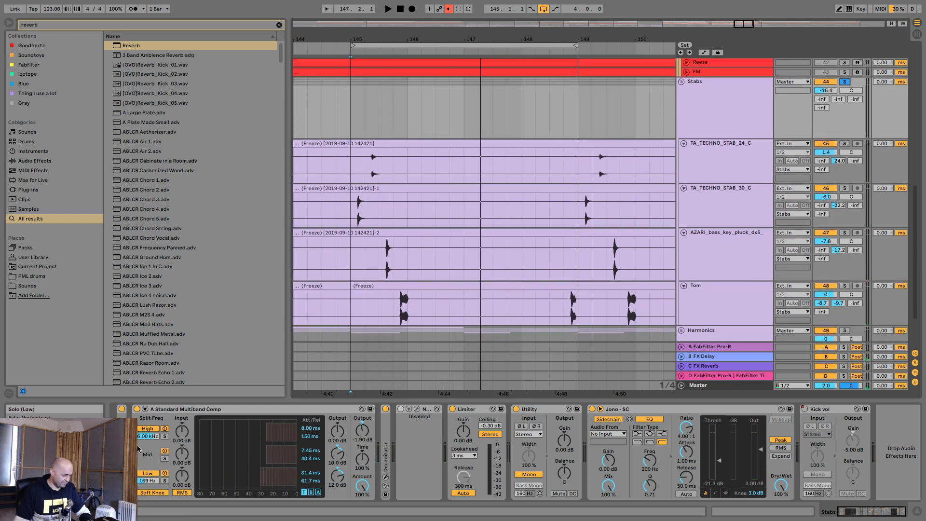
key("ctrl+z")
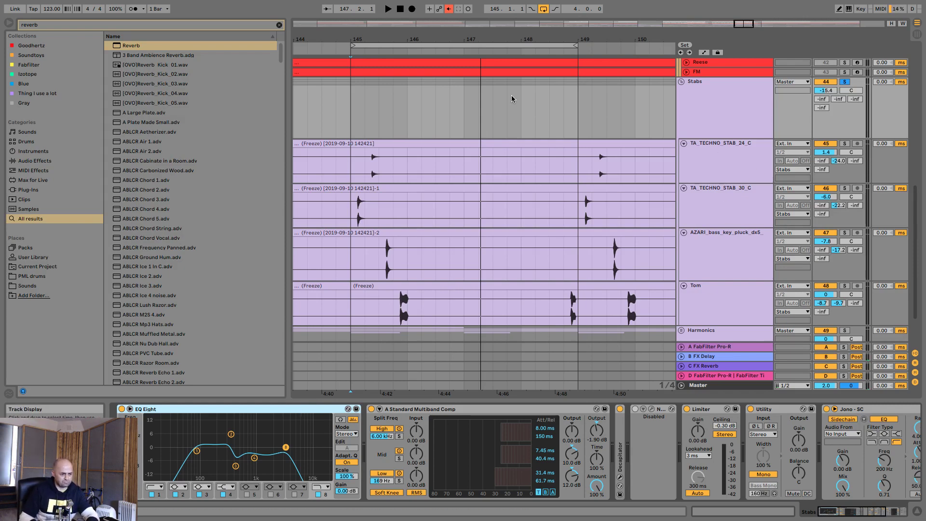
Collapse the Stabs group and move it into the Drums group, between 1/8th Ride and Percussion.
double_click(553, 39)
double_click(585, 42)
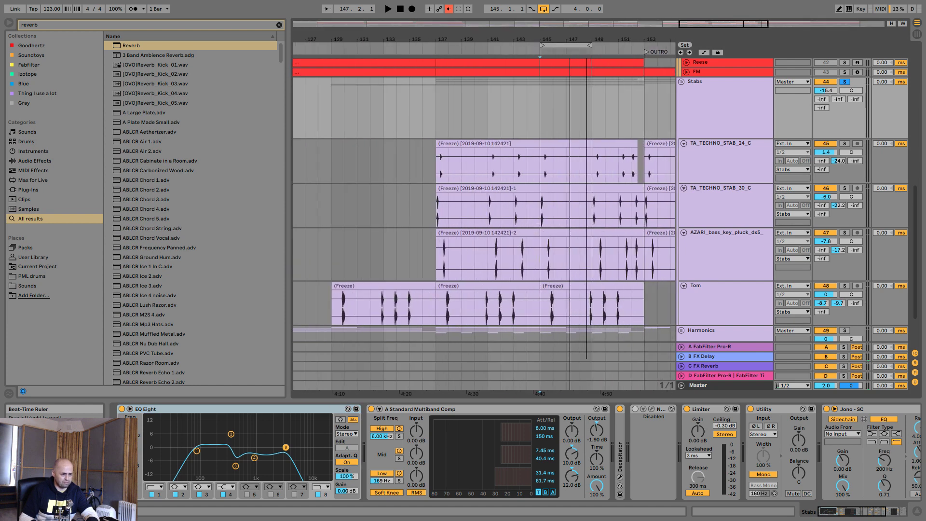
left_click(684, 106)
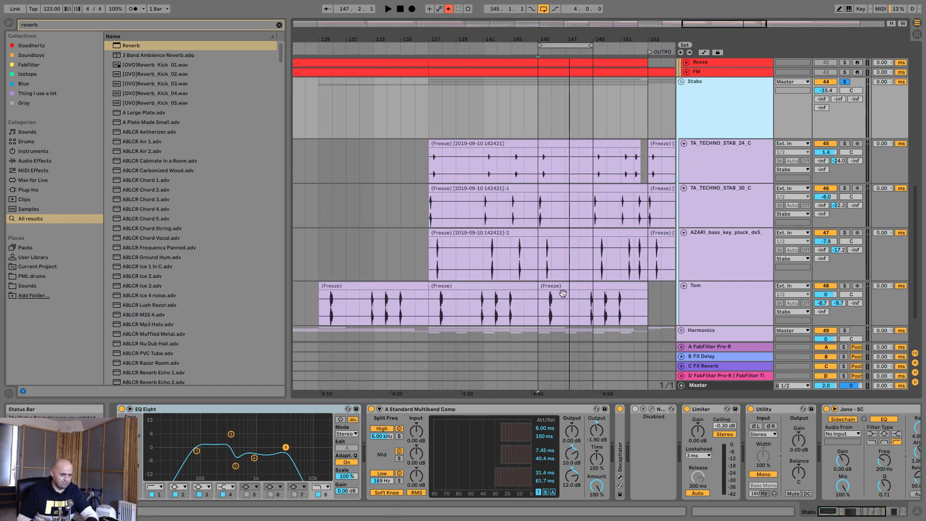
scroll(675, 177, "up", 3)
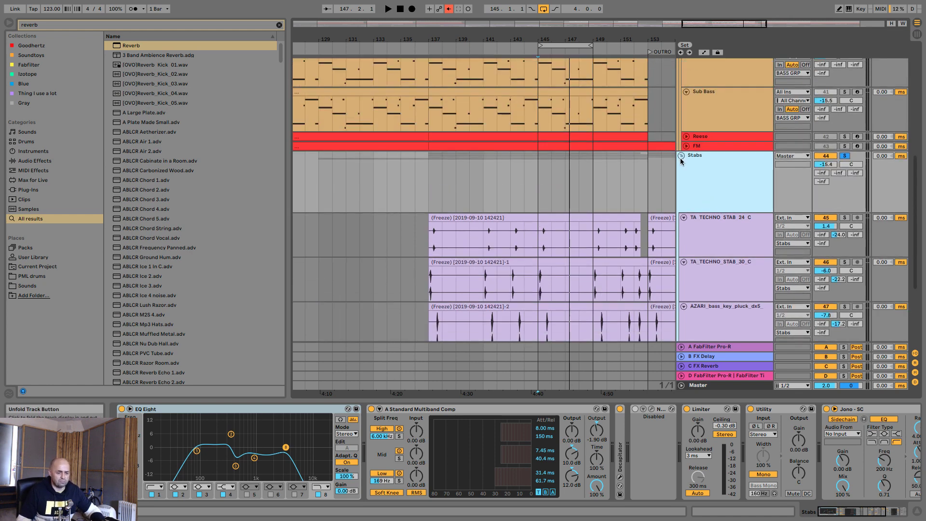
left_click(680, 156)
scroll(738, 175, "up", 6)
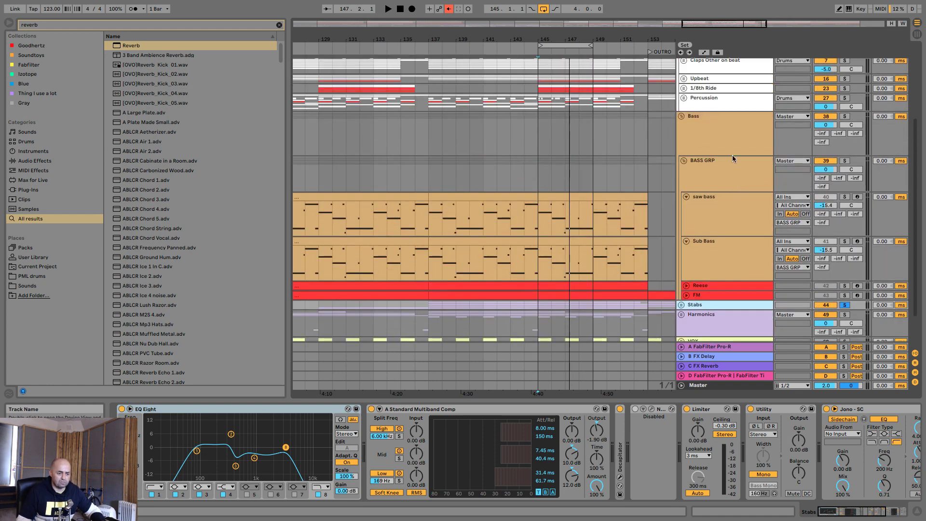
left_click(705, 102)
left_click(714, 306)
left_click_drag(723, 273, 719, 96)
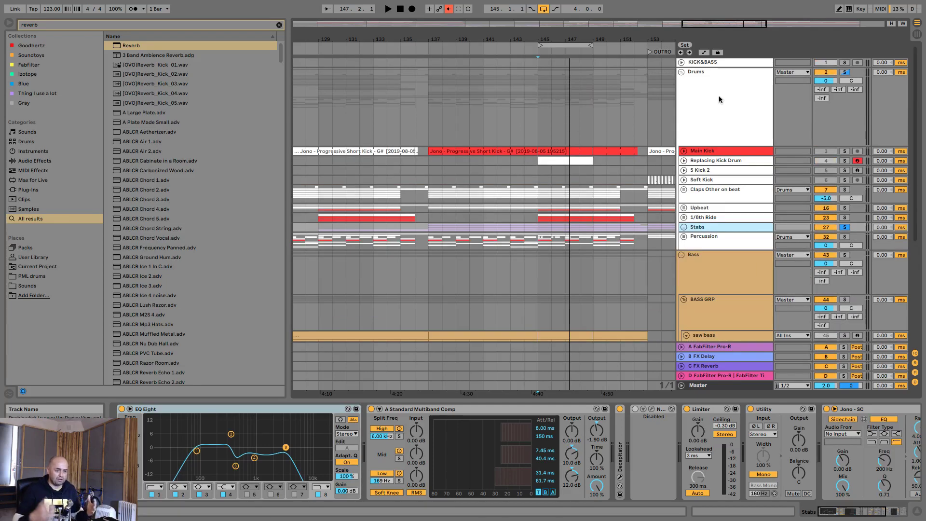
Assign the Drums group's white track color to all of its grouped tracks and clips.
right_click(708, 230)
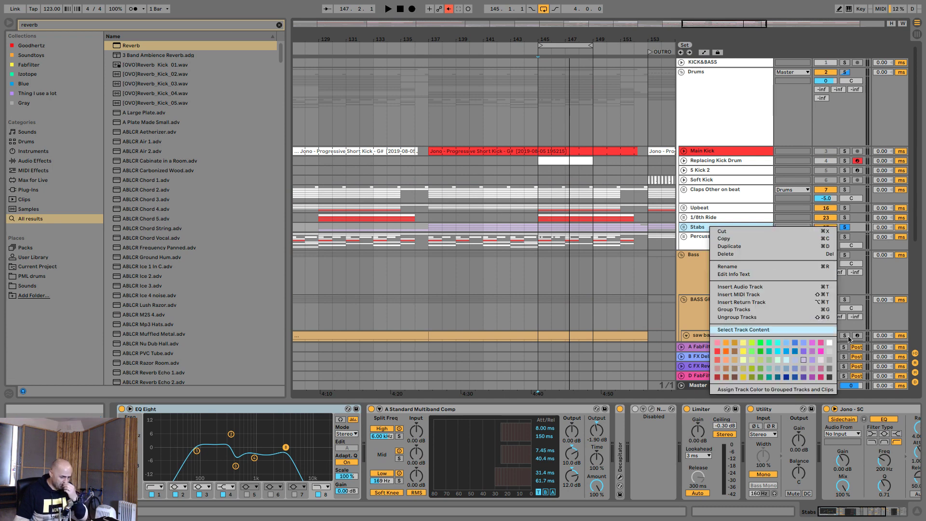
left_click(749, 124)
right_click(749, 124)
left_click(837, 285)
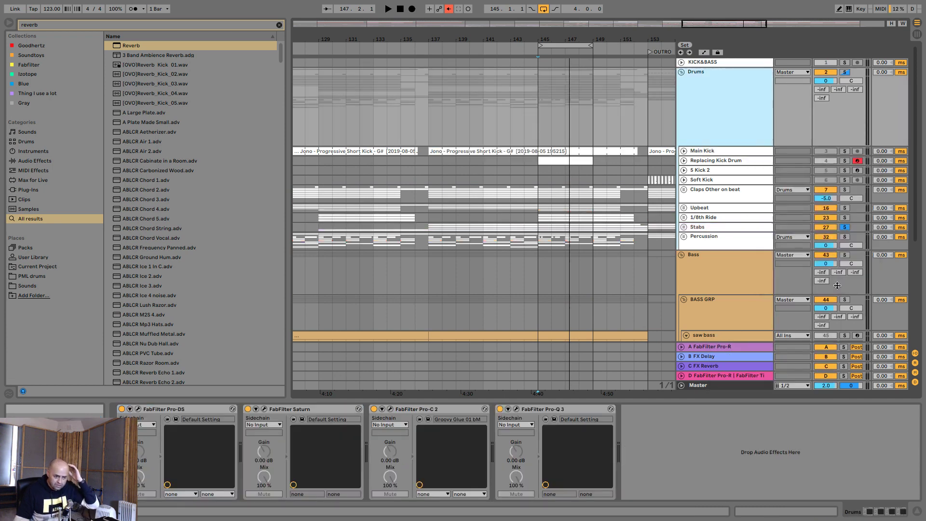
Expand the Stabs group, and delete its A Standard Multiband Comp after auditioning the stabs with it off and on.
left_click(693, 230)
left_click(684, 228)
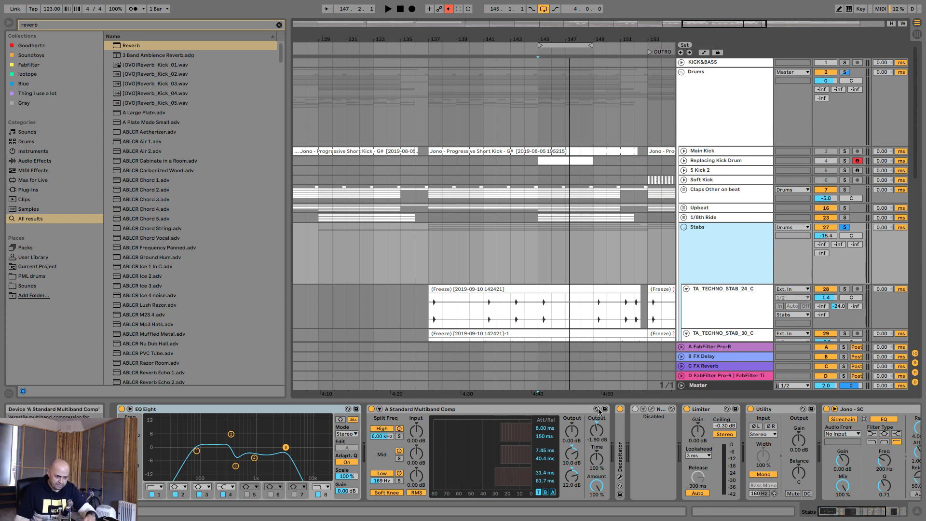
key("space")
left_click(371, 409)
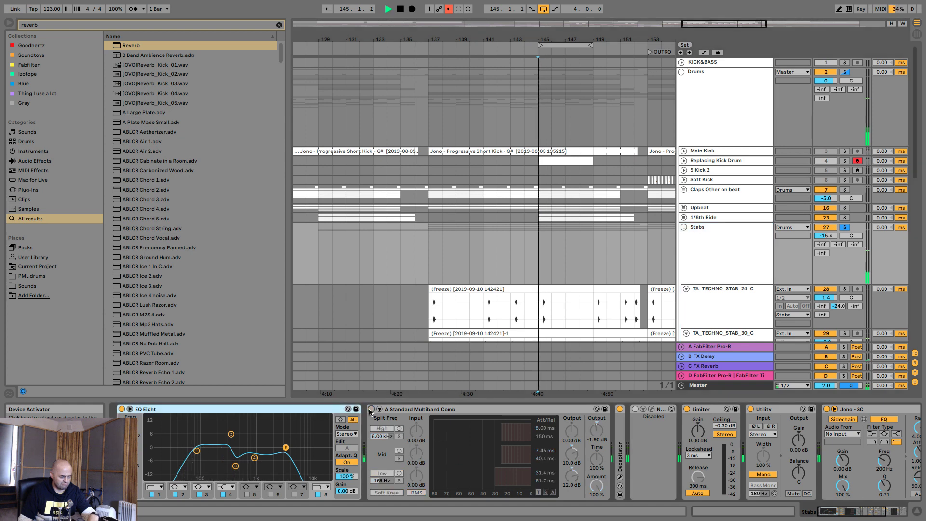
left_click(370, 410)
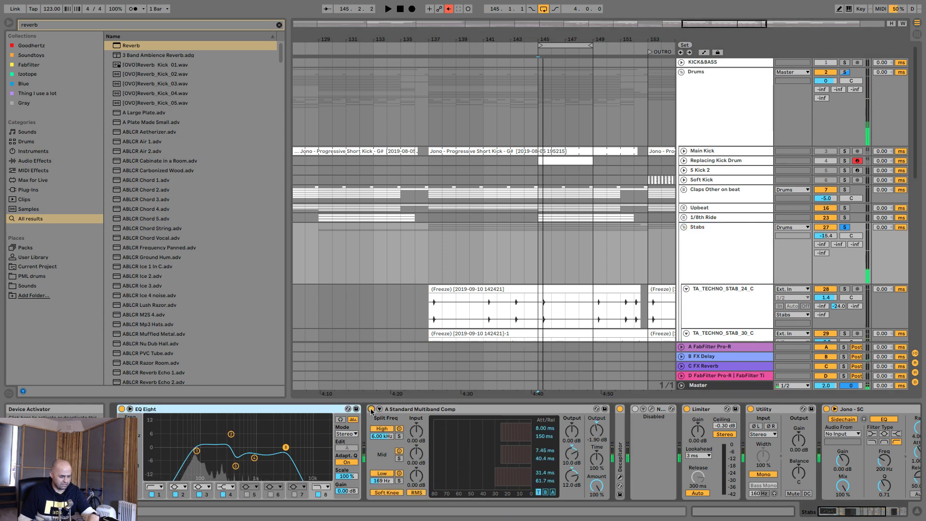
left_click(398, 409)
key("space")
key("Delete")
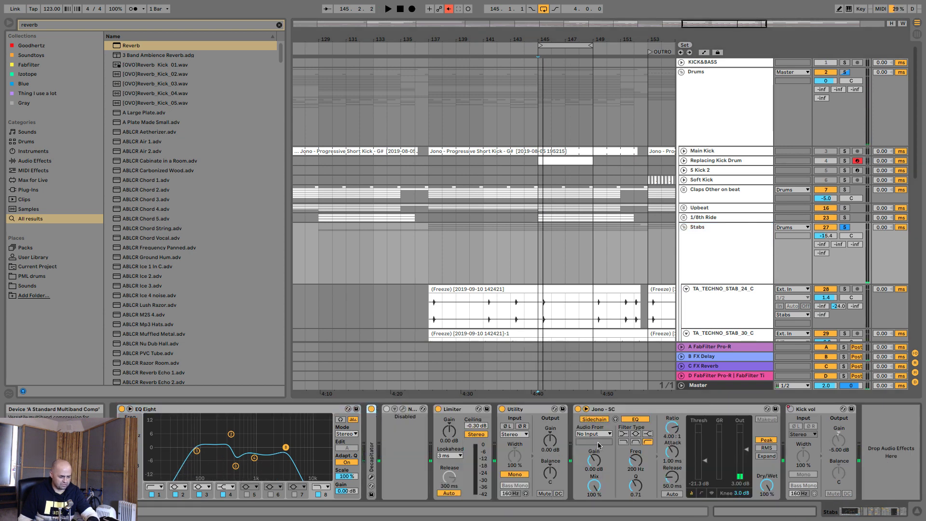
Unfold Decapitator on the Stabs group, compare the sound with it bypassed and active, and delete it.
double_click(373, 451)
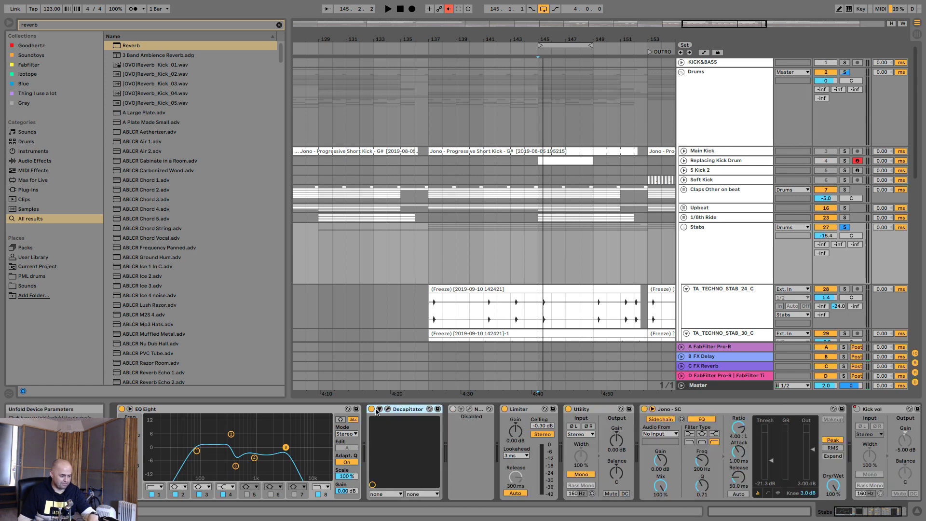
key("space")
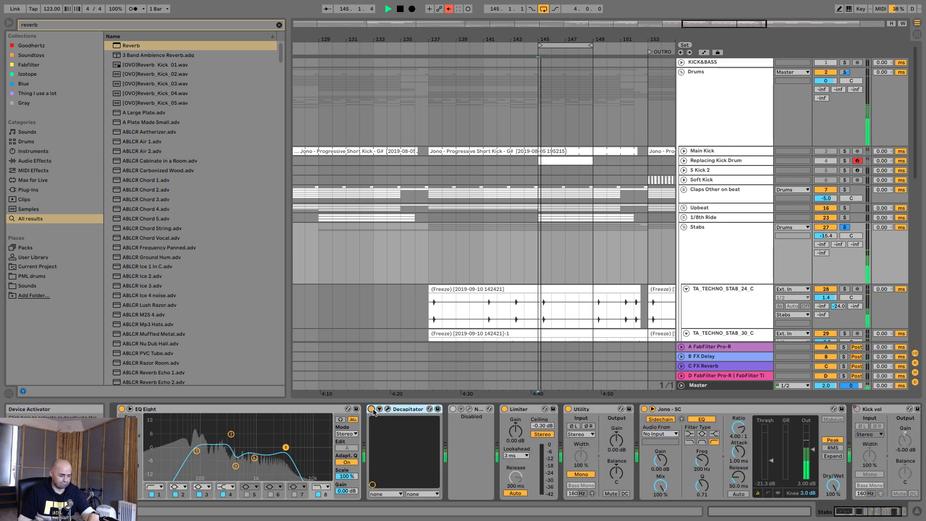
left_click(371, 410)
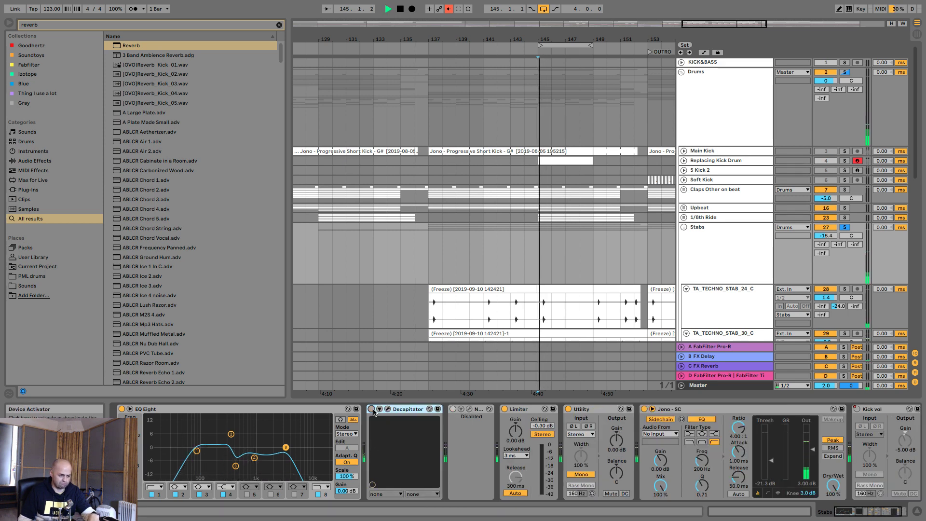
left_click(371, 409)
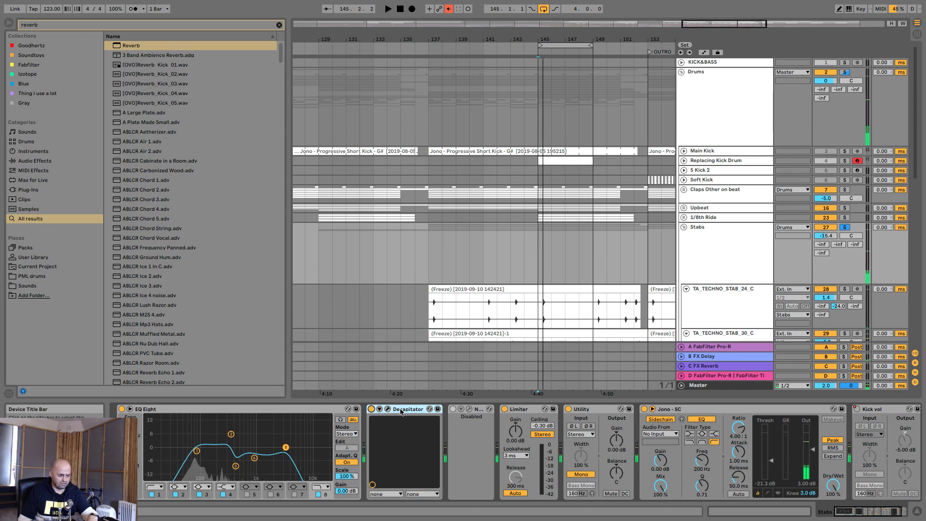
key("Delete")
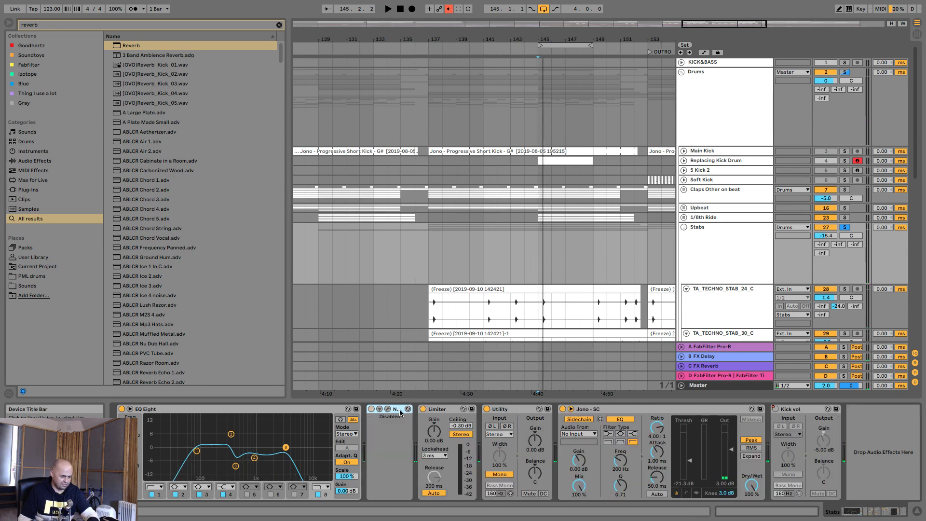
Delete the disabled plug-in, the Limiter and the Utility from the Stabs chain, auditioning Utility with Mono off and Bass Mono on before removing it.
key("Delete")
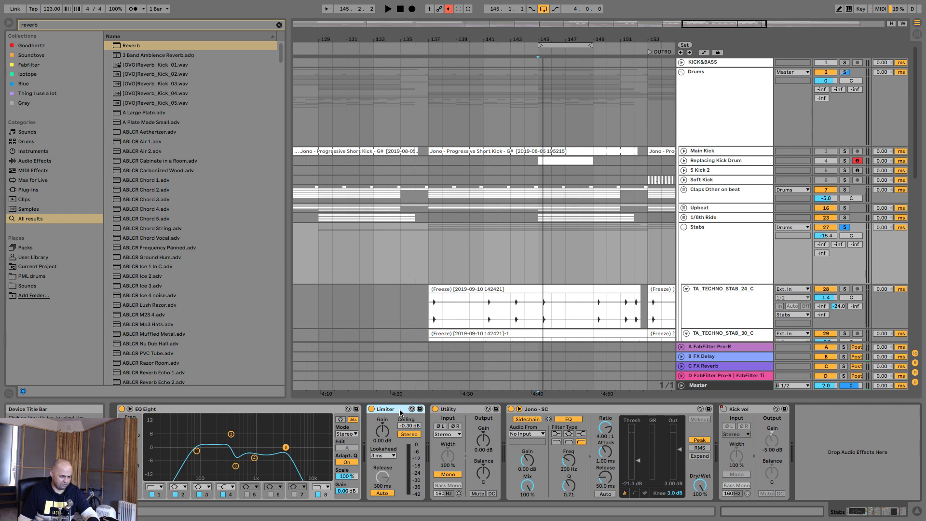
key("Delete")
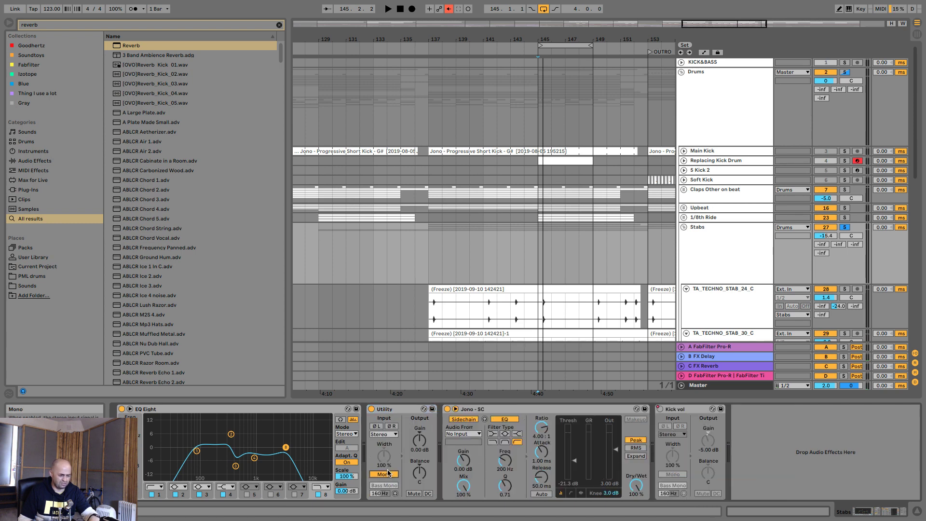
key("space")
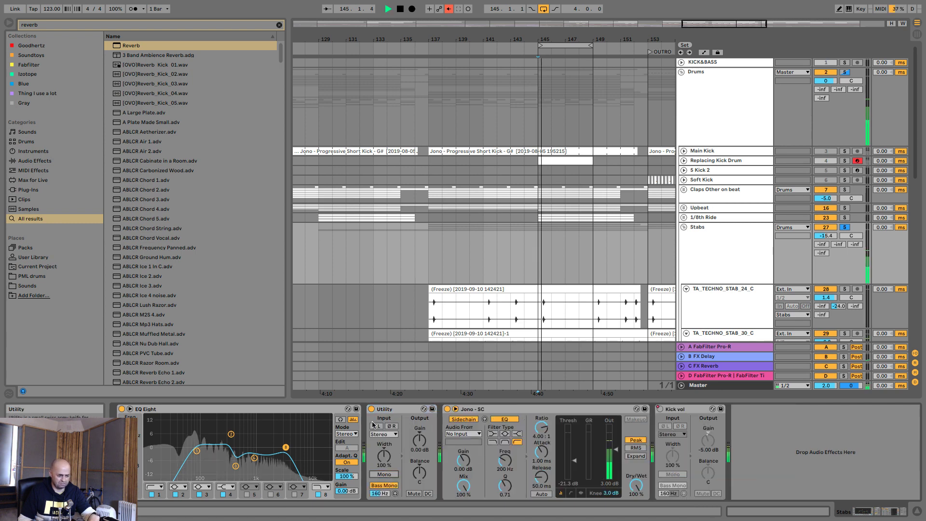
left_click(384, 410)
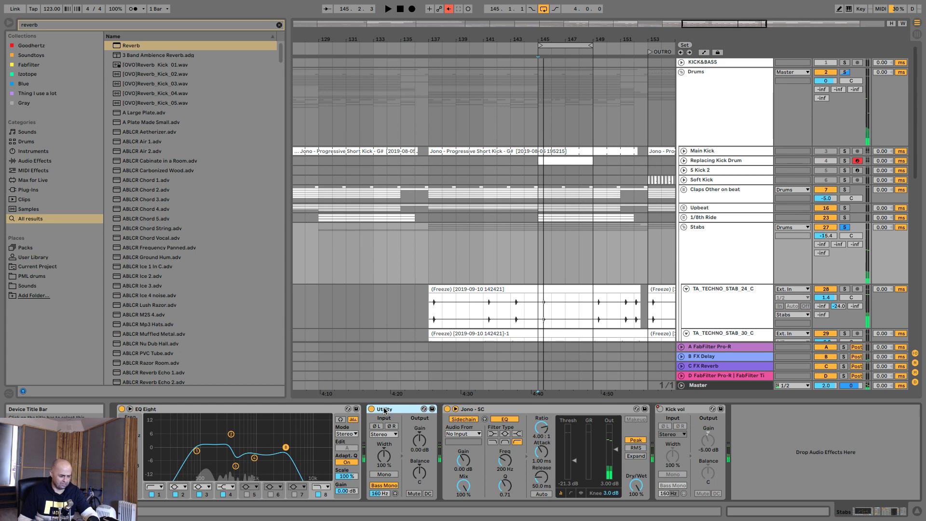
key("Delete")
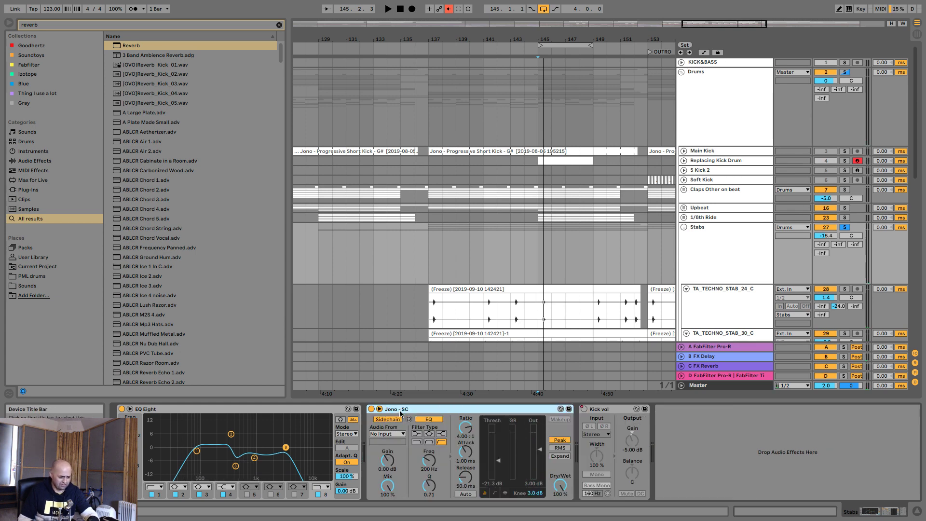
Clear the rest of the Stabs effect chain by deleting Jono - SC, Kick vol and EQ Eight.
key("Delete")
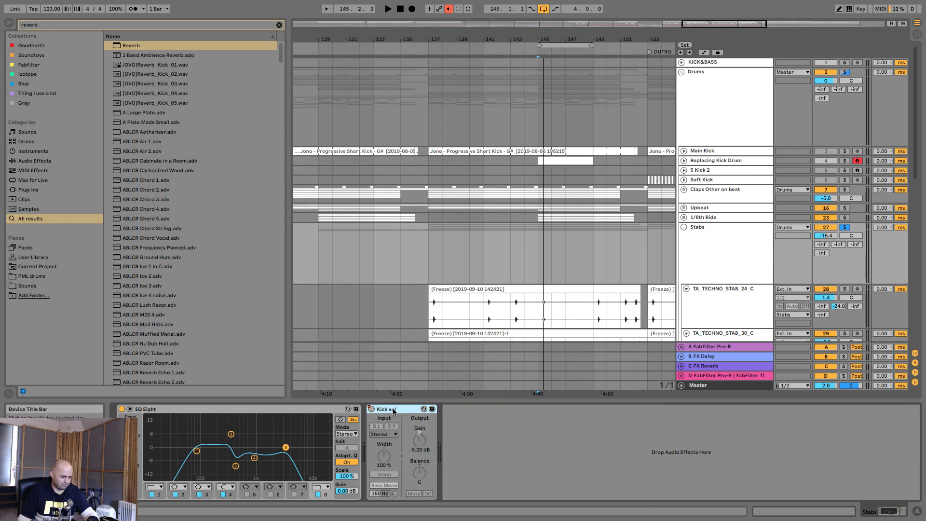
key("Delete")
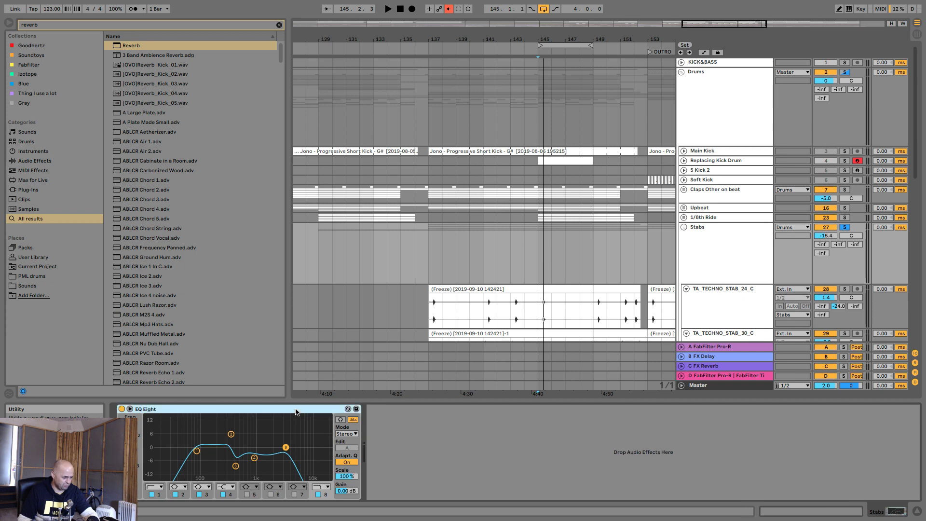
key("Delete")
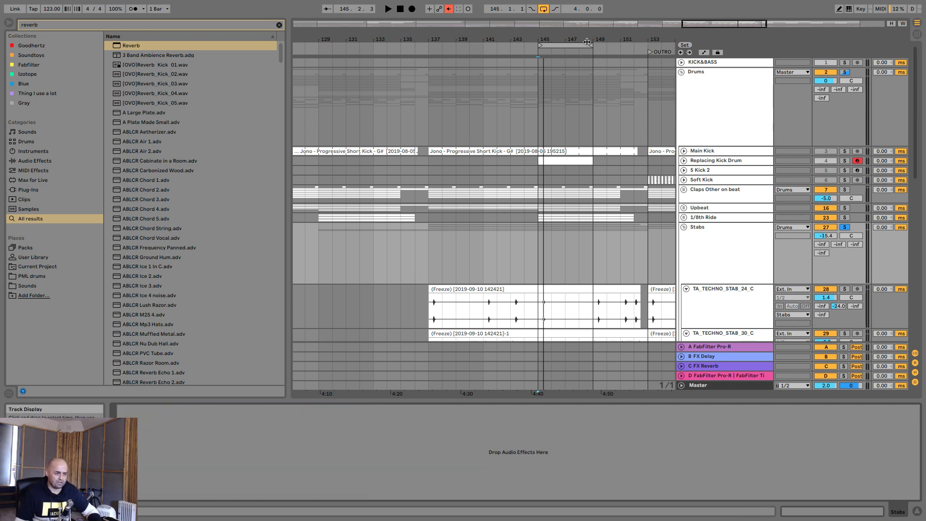
Turn send B down to -inf on TA_TECHNO_STAB_24_C and to -64.0 dB on TA_TECHNO_STAB_30_C.
left_click_drag(587, 42, 535, 51)
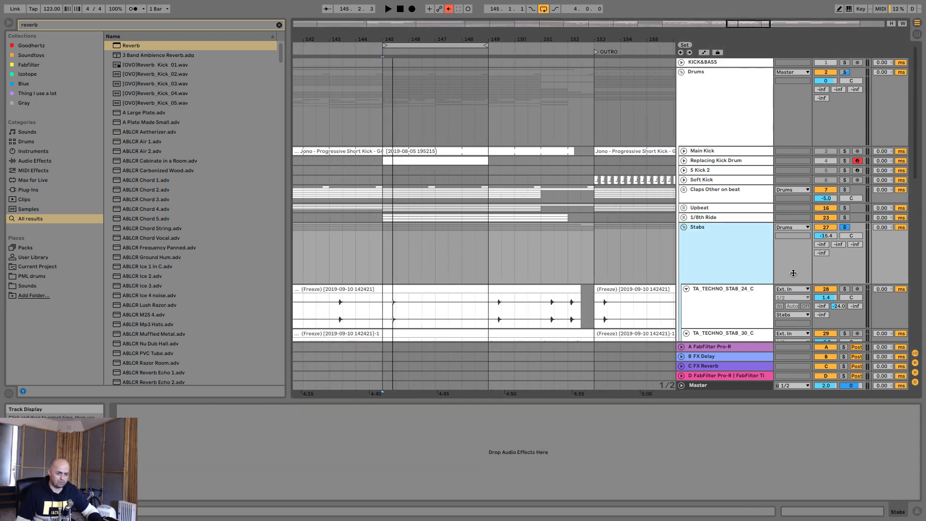
scroll(730, 308, "down", 5)
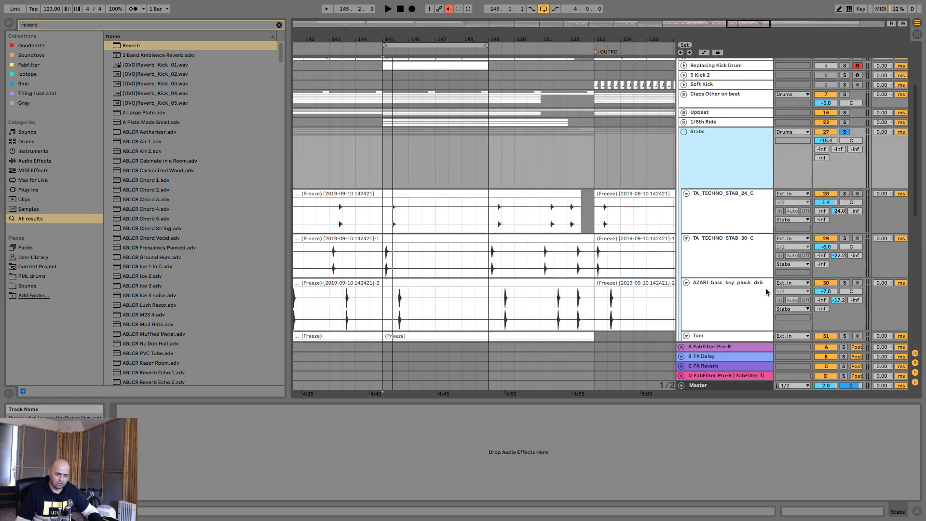
left_click_drag(838, 210, 838, 236)
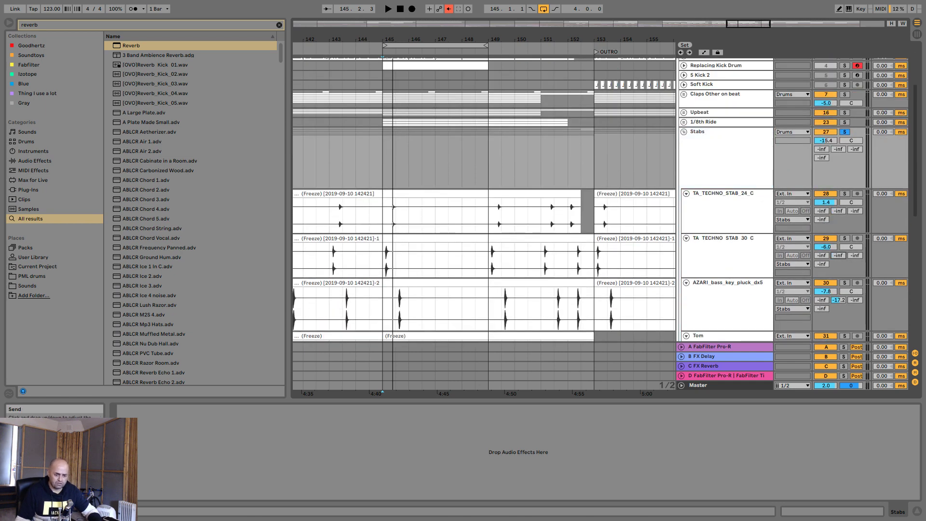
Turn send B down to -inf on AZARI_bass_key_pluck_dx5, and set Tom's send A to -inf and send B to -67.0 dB.
left_click(842, 307)
scroll(771, 283, "up", 3)
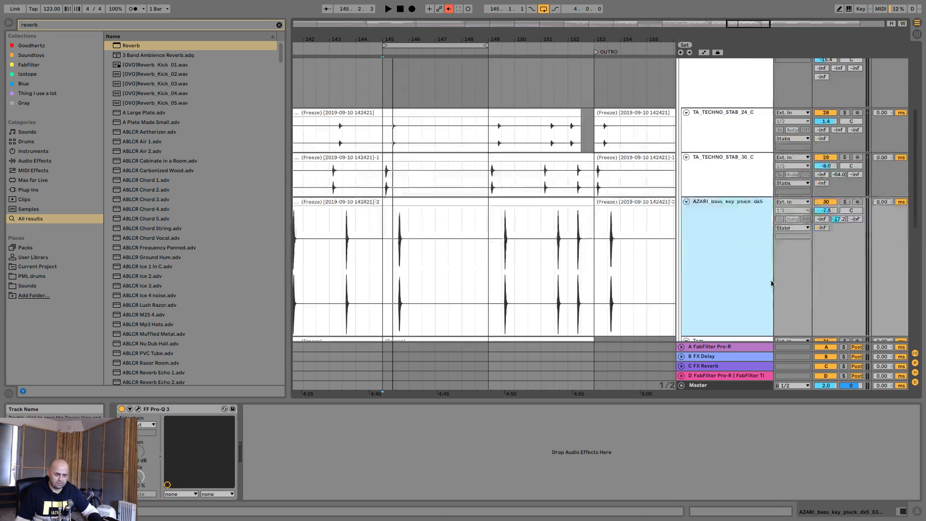
left_click_drag(784, 334, 789, 253)
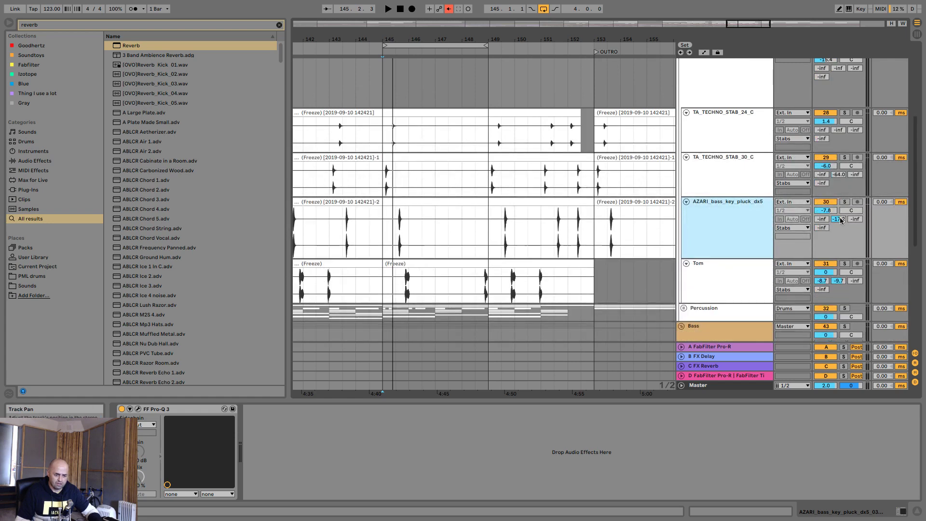
left_click_drag(840, 220, 833, 256)
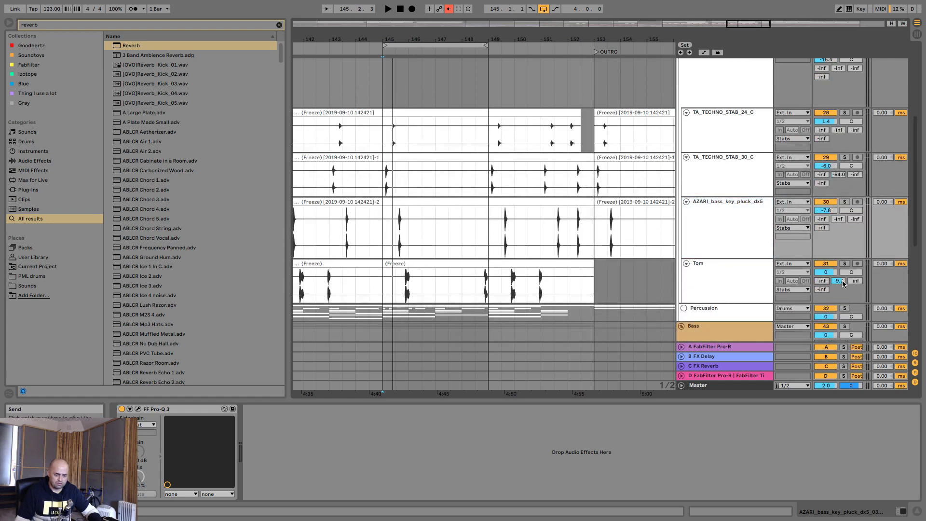
scroll(797, 165, "up", 2)
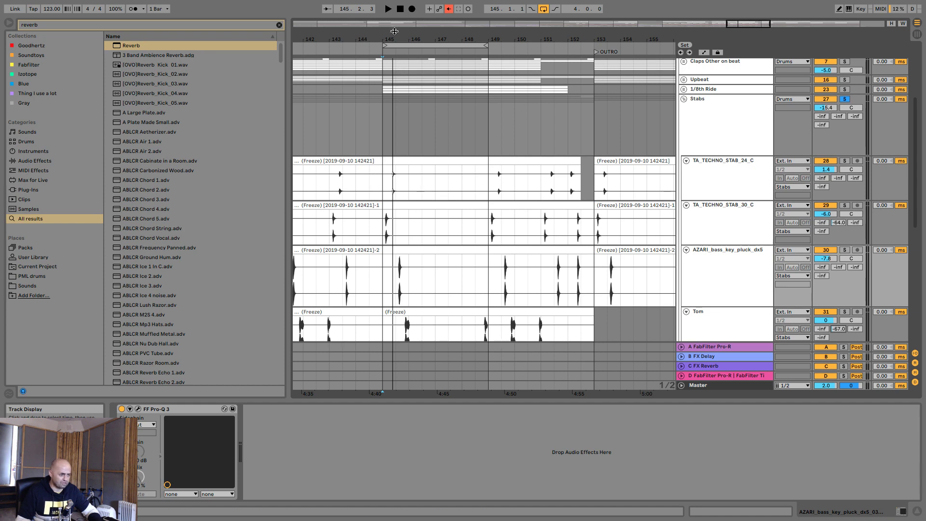
Set a one-bar loop over bar 145 across the Stabs group and audition its clips.
scroll(322, 138, "up", 5)
left_click(322, 136)
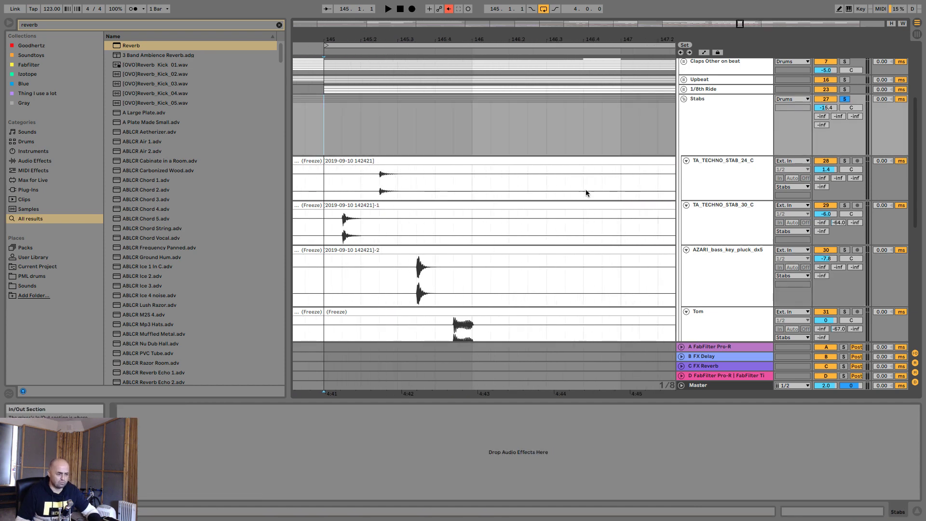
left_click_drag(322, 127, 476, 141)
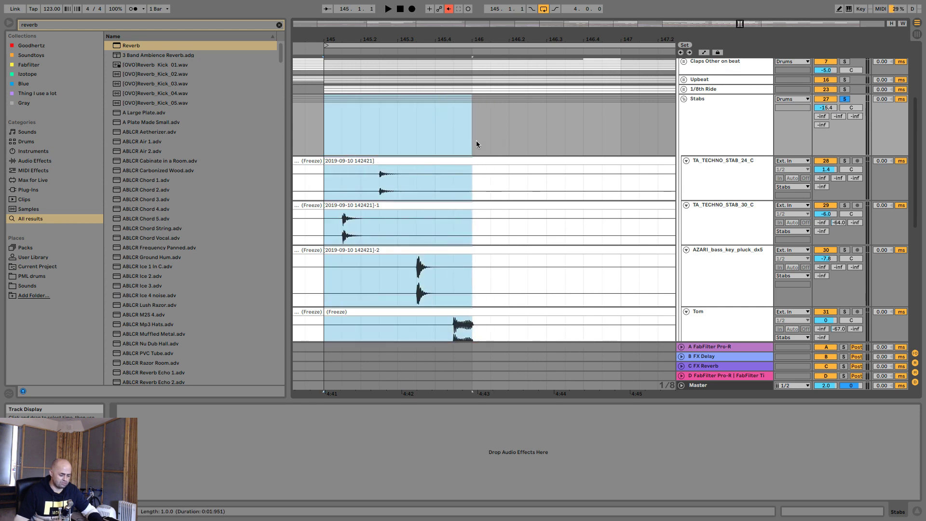
key("ctrl+l")
scroll(646, 193, "up", 5)
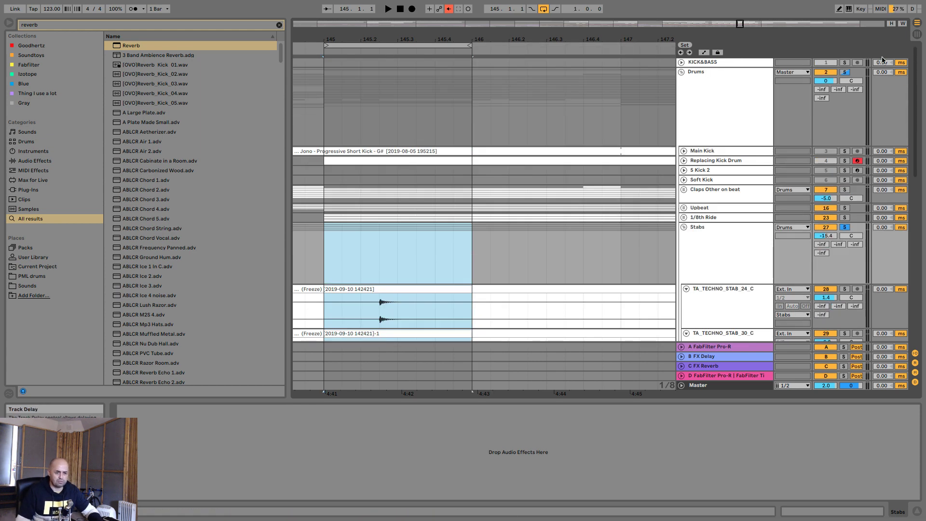
scroll(742, 176, "down", 6)
key("space")
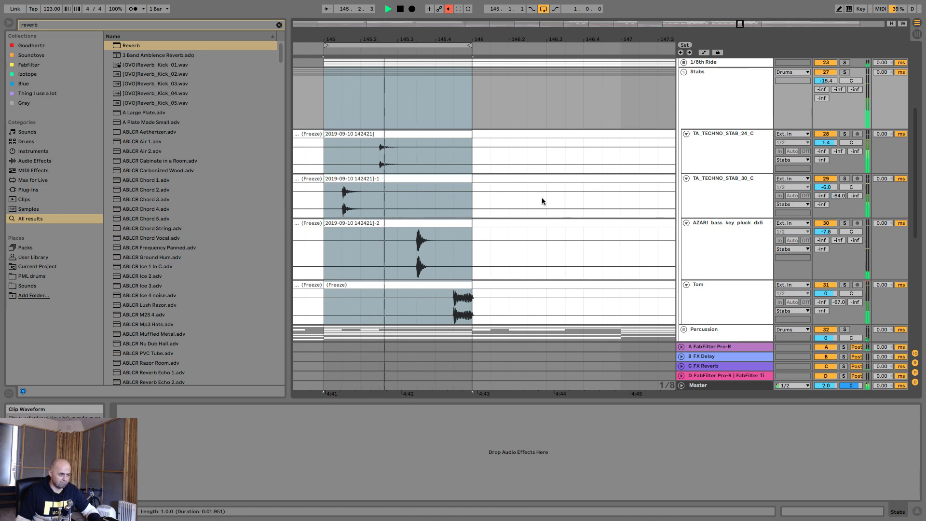
key("space")
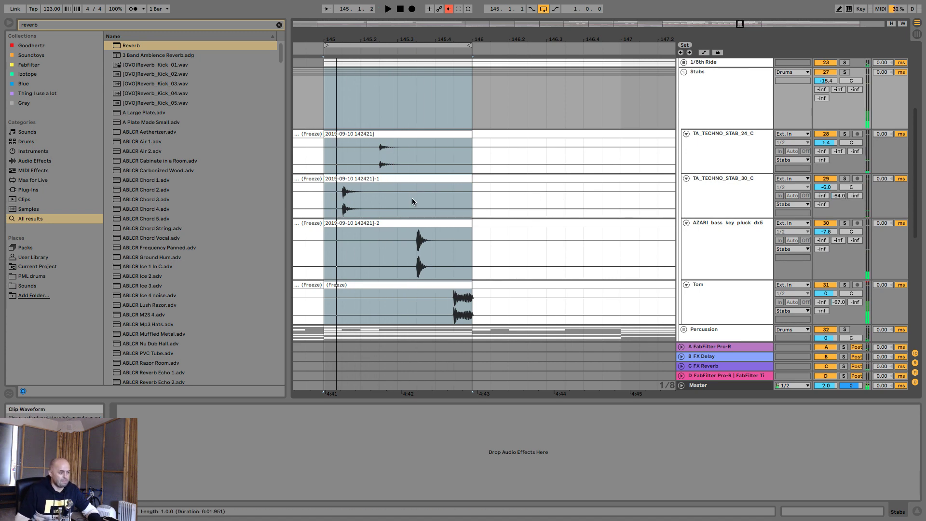
Split the clips on TA_TECHNO_STAB_30_C, TA_TECHNO_STAB_24_C, AZARI_bass_key_pluck_dx5 and Tom at the boundaries of bar 145.
left_click(367, 177)
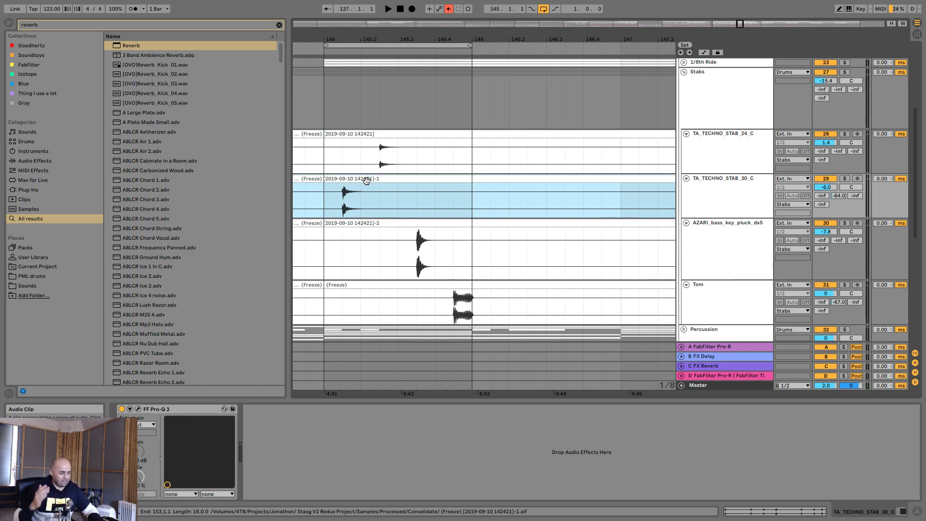
left_click_drag(330, 200, 464, 182)
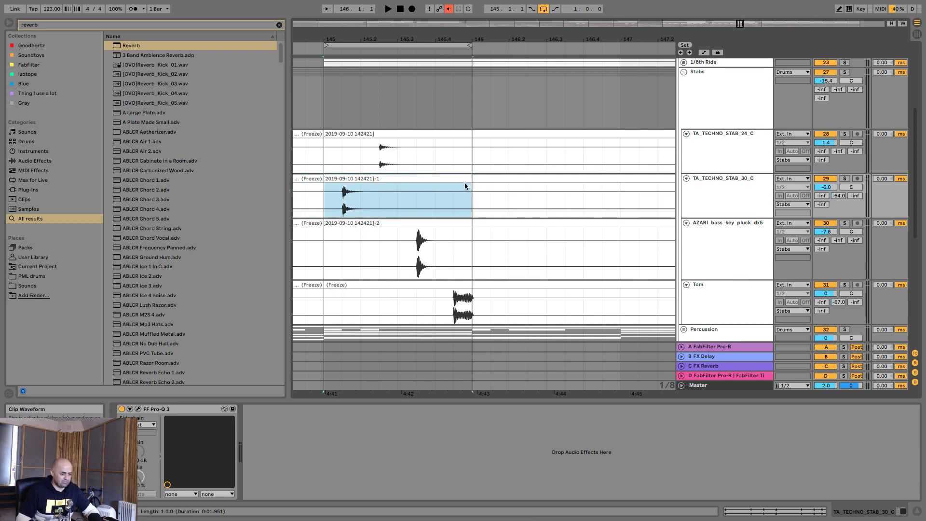
key("ctrl+e")
left_click_drag(326, 154, 465, 137)
key("ctrl+e")
left_click_drag(323, 235, 468, 223)
key("ctrl+e")
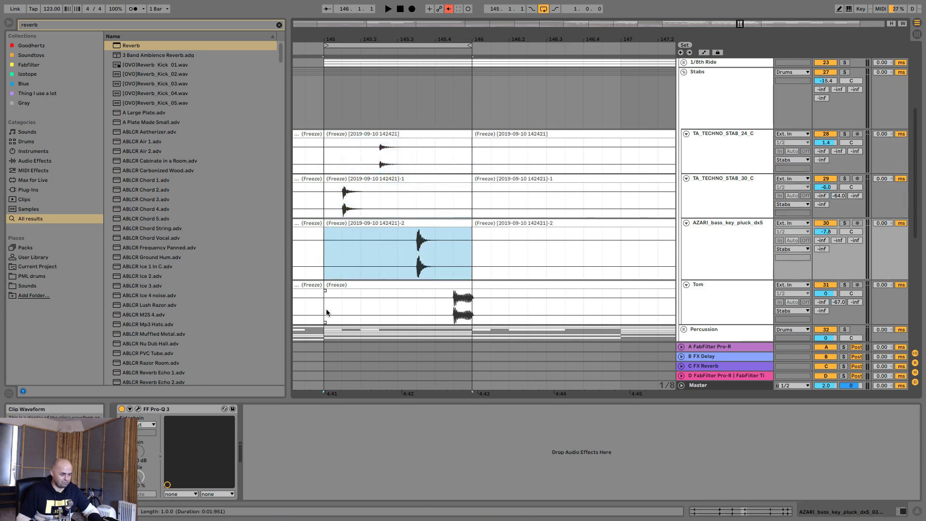
left_click_drag(325, 308, 463, 286)
key("ctrl+e")
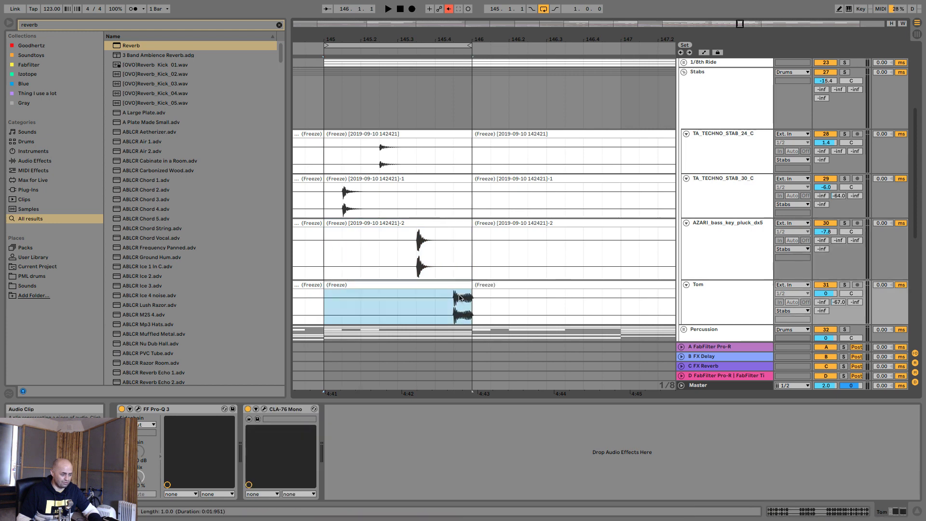
Set a fixed 1/16 grid, move the TA_TECHNO_STAB_30_C hit in bar 145 one sixteenth later, and audition the loop.
left_click_drag(340, 42, 343, 180)
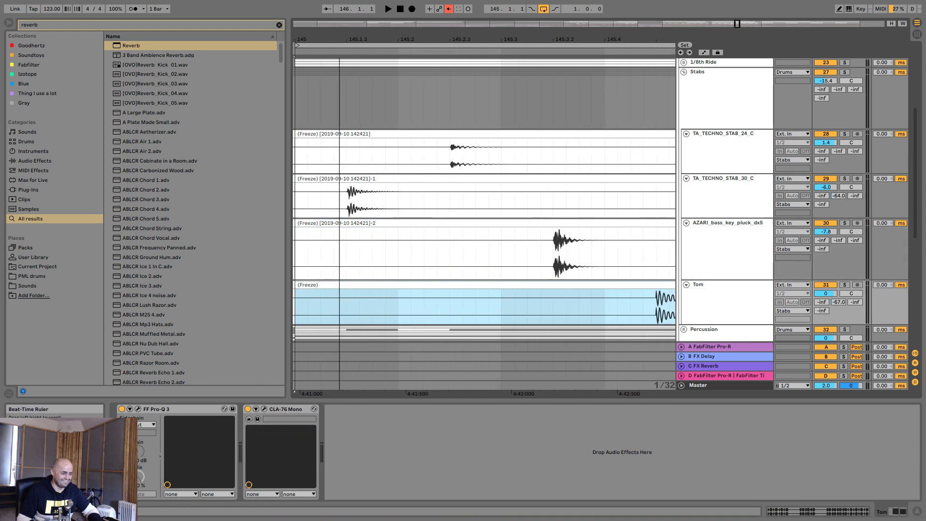
right_click(667, 387)
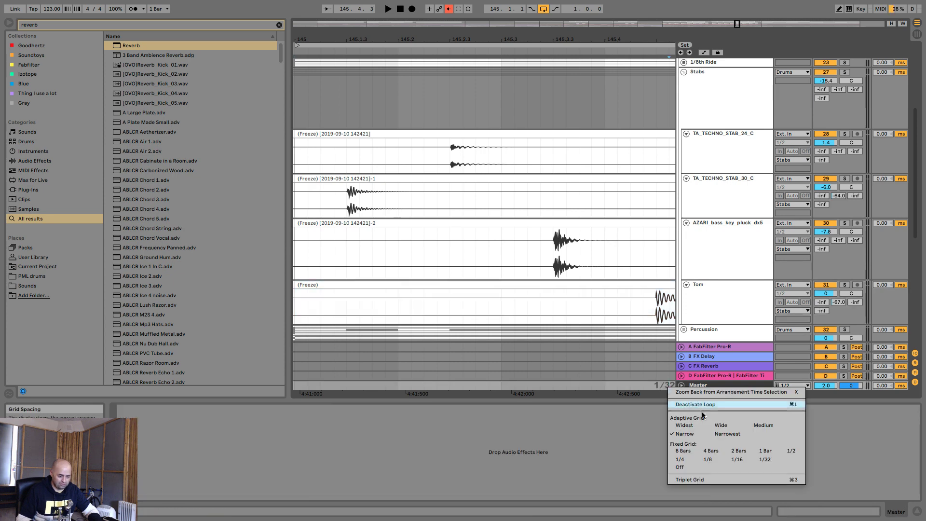
left_click(737, 460)
left_click_drag(459, 43, 482, 29)
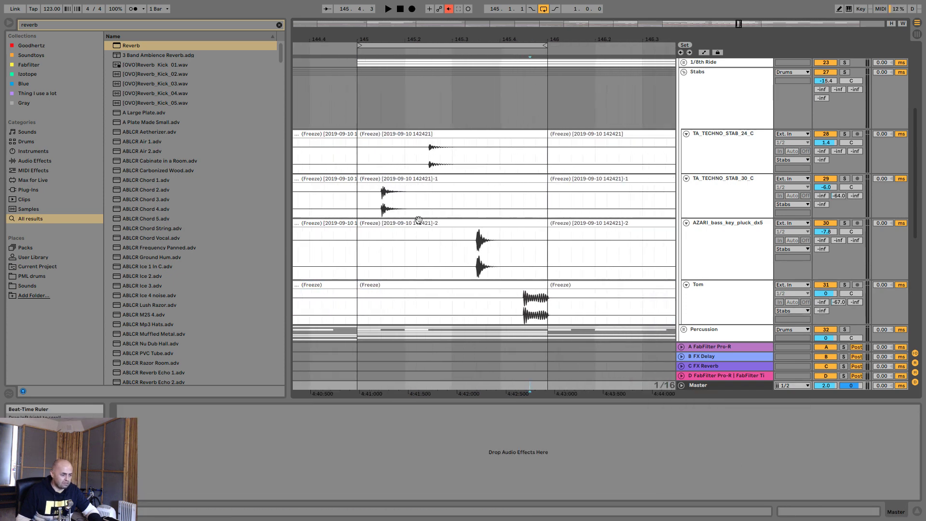
left_click(380, 208)
left_click_drag(381, 208, 406, 184)
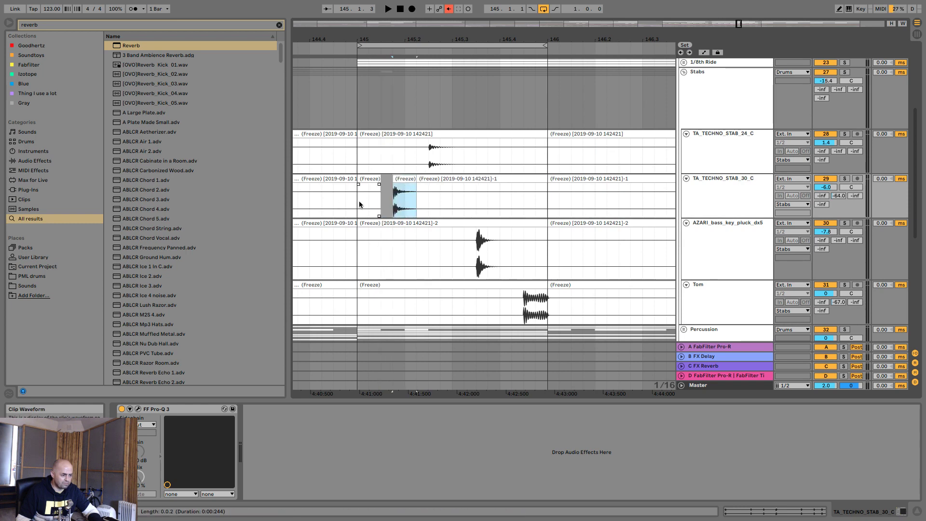
left_click(430, 134)
key("space")
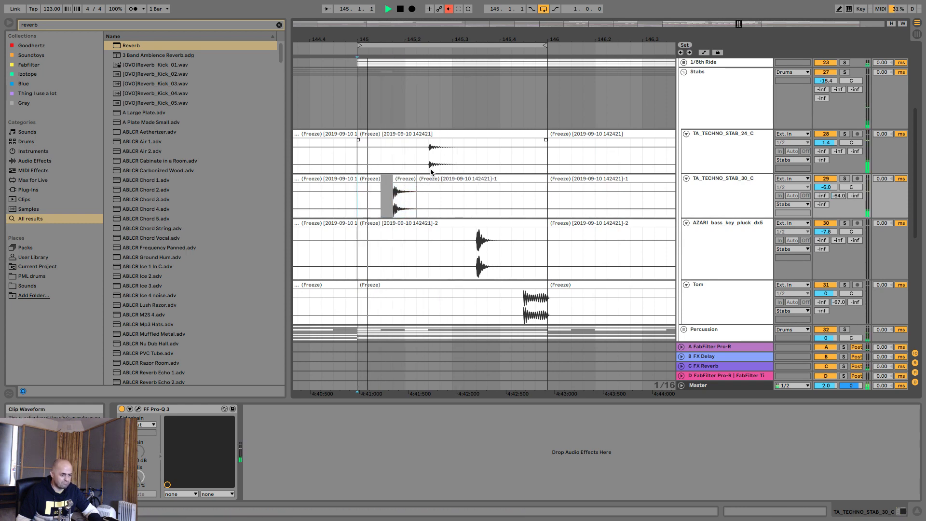
left_click(482, 264)
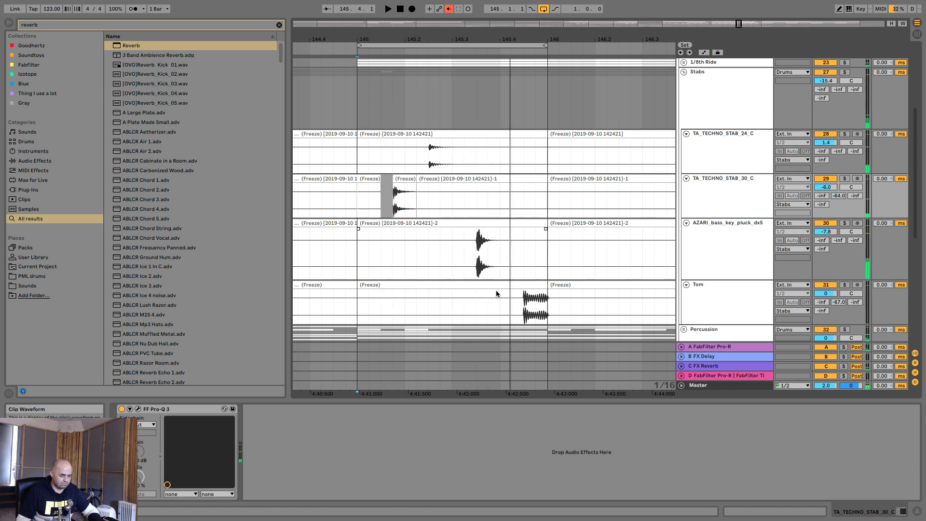
Split out the Tom hit at the end of bar 145 and move it one sixteenth later.
left_click_drag(493, 41, 490, 168)
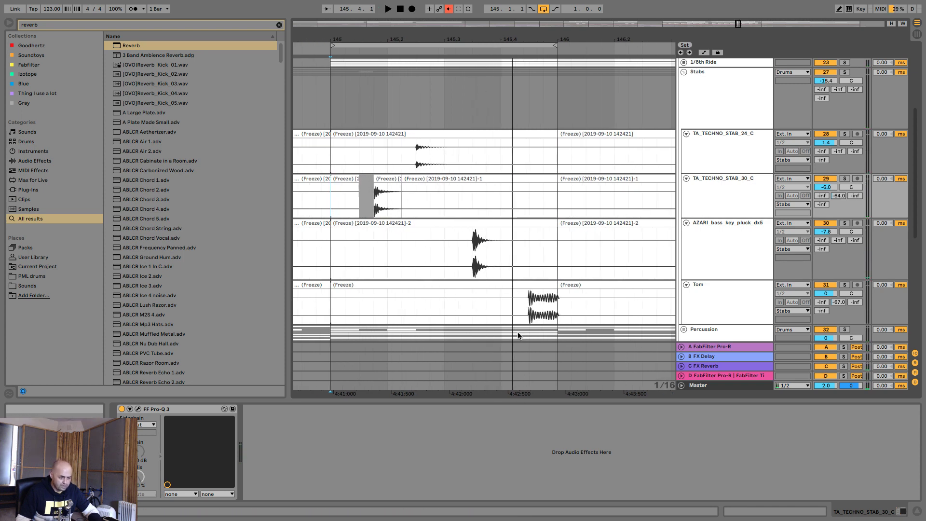
left_click_drag(529, 299, 571, 309)
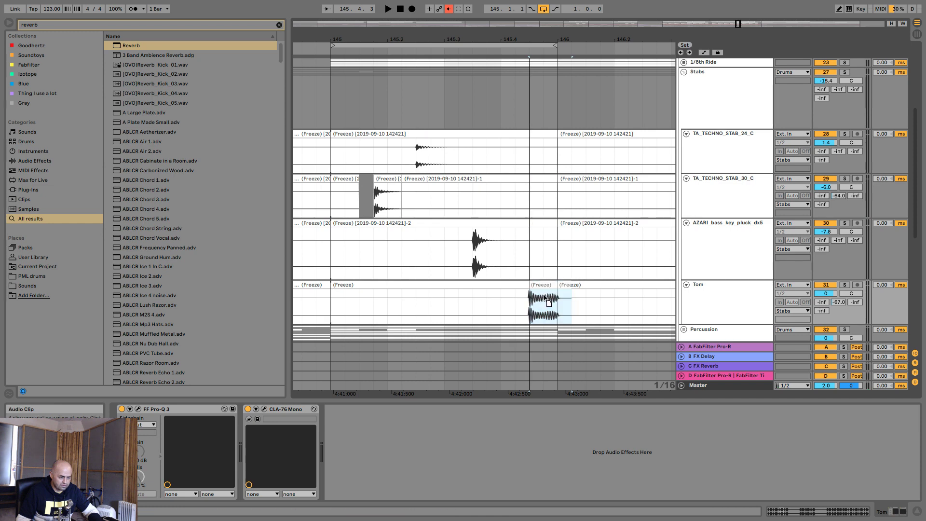
key("ctrl+e")
left_click_drag(549, 26, 583, 289)
left_click_drag(518, 35, 519, 19)
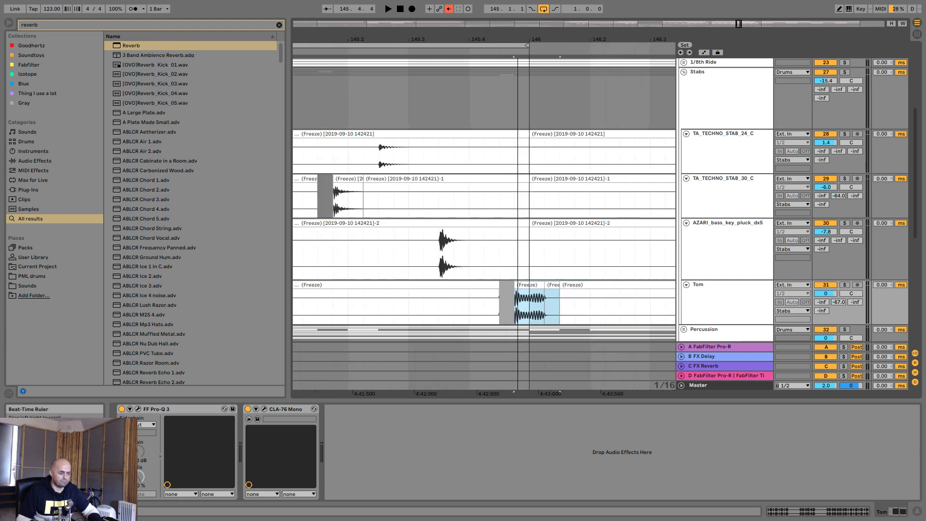
Delete the Tom clip pieces directly before and after the shifted hit around bar 145, and fade the hit out.
left_click(564, 286)
left_click(546, 294)
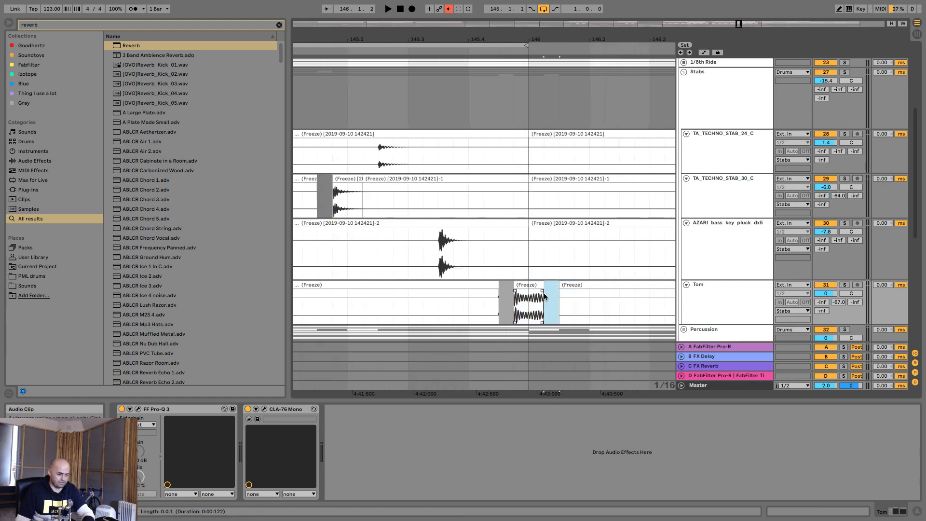
key("Delete")
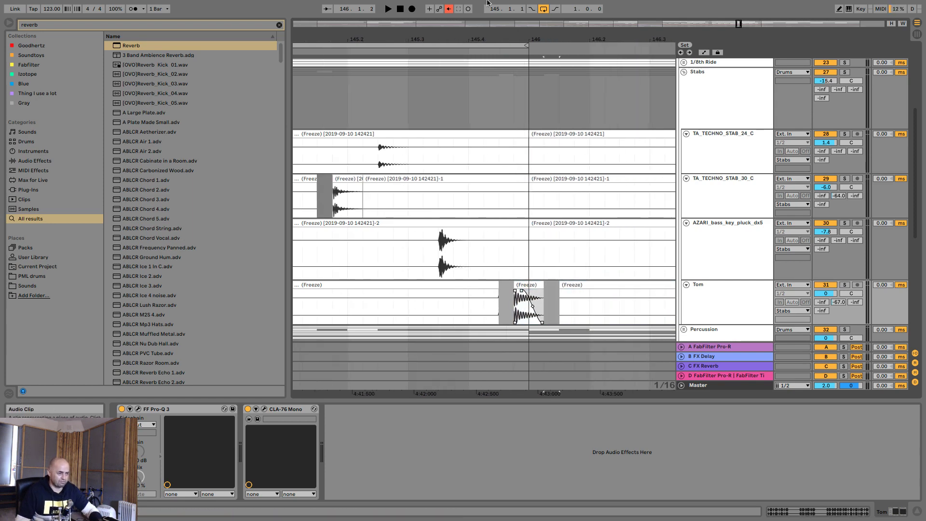
key("minus")
left_click(458, 299)
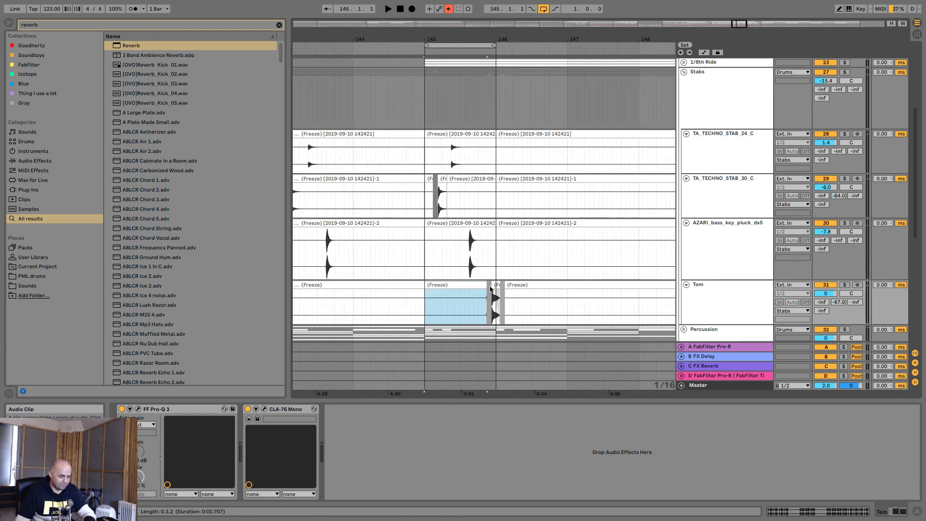
left_click(425, 301)
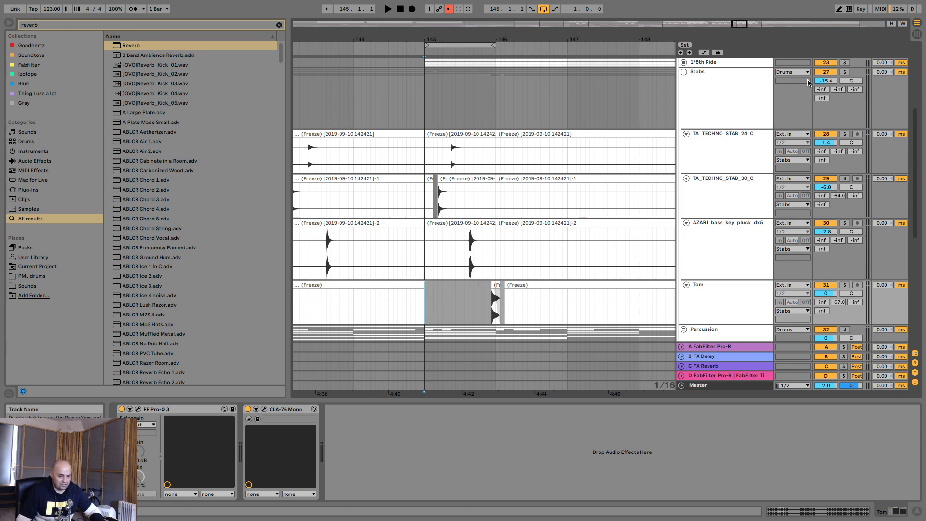
Set the Stabs group volume to -5.0 dB and TA_TECHNO_STAB_24_C to -2.4 dB while listening to the loop.
left_click_drag(827, 83, 828, 85)
key("space")
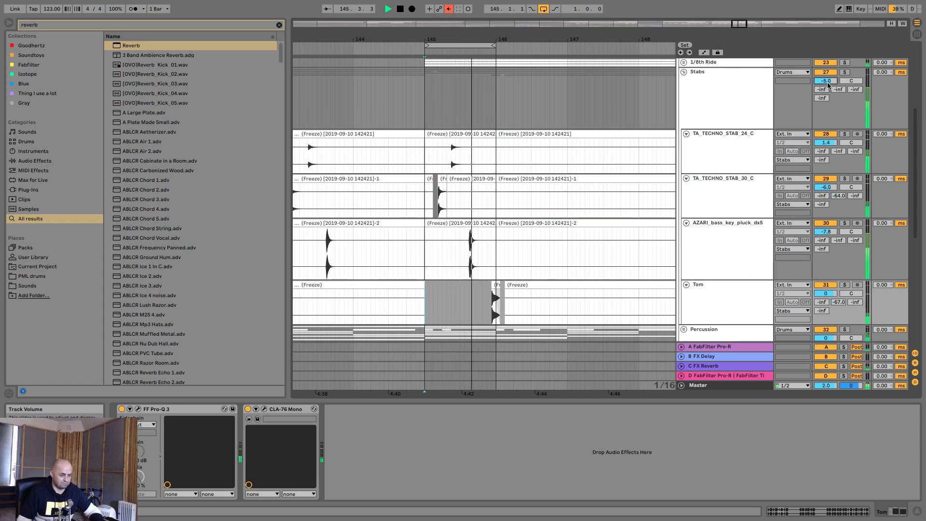
left_click(745, 159)
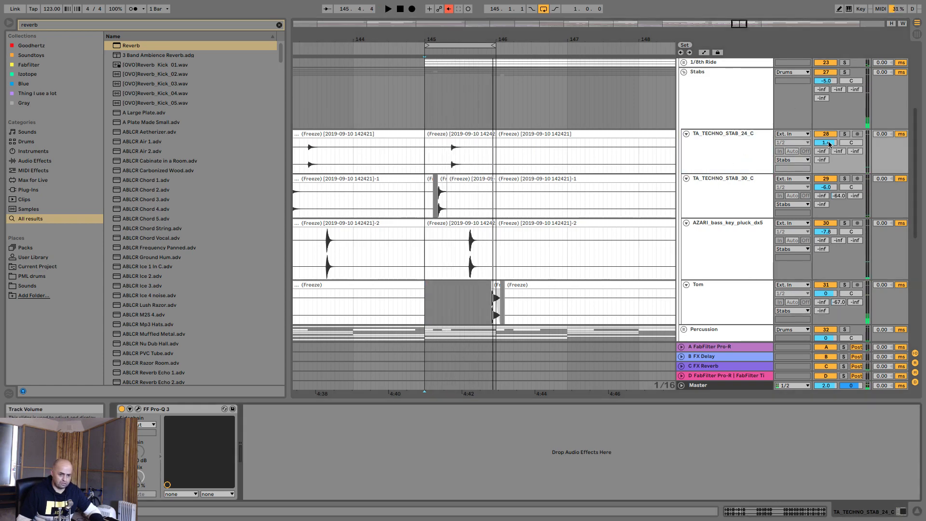
left_click_drag(828, 144, 828, 156)
Delete the CLA-76 Mono compressor from the Tom track and lower the track's volume to -4.7 dB.
left_click(676, 317)
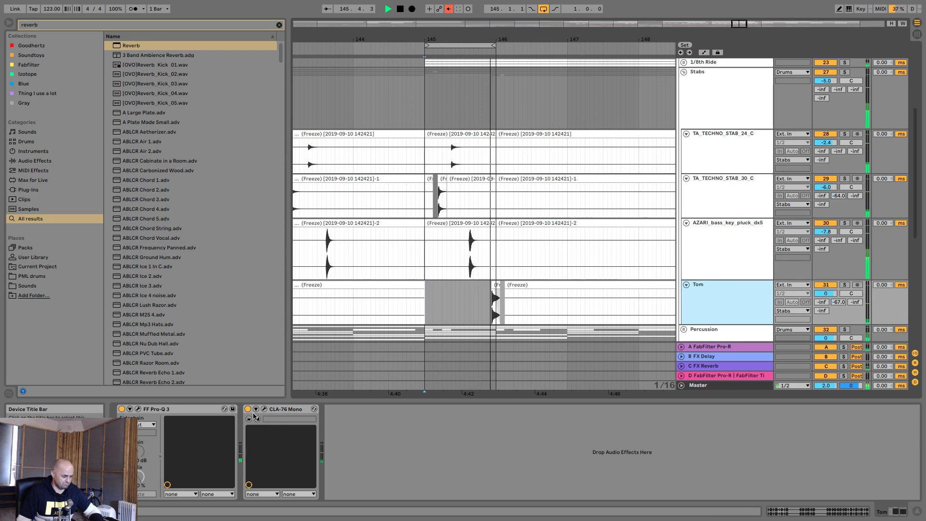
left_click(284, 410)
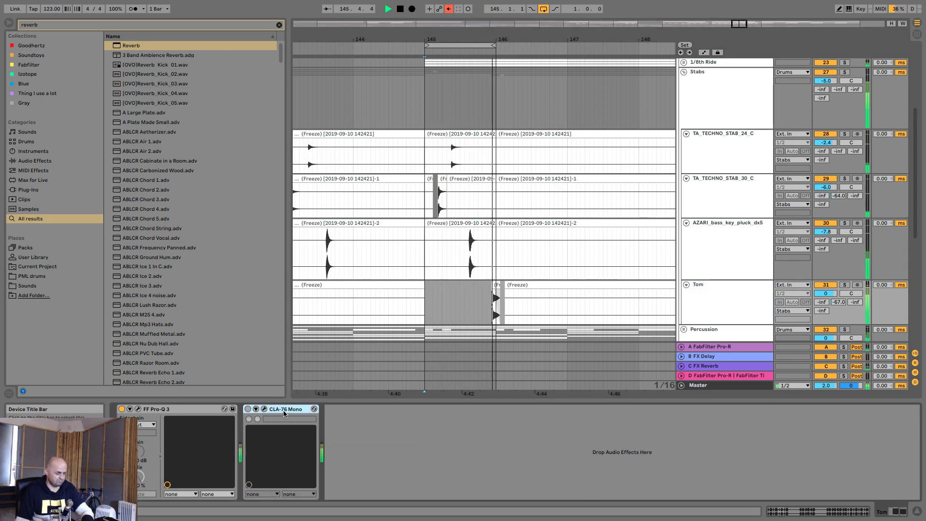
key("Delete")
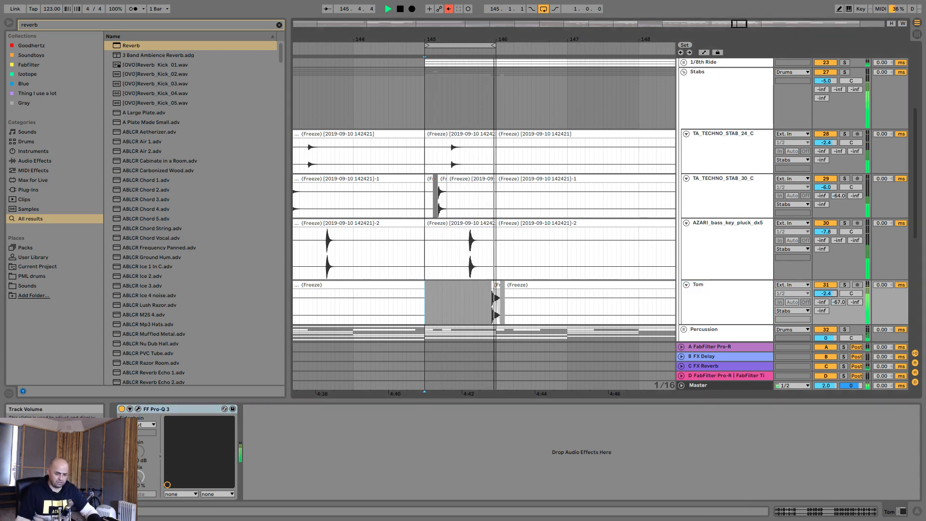
Set the low cut in Tom's FF Pro-Q 3 to 106.71 Hz with Q 1.019, then close the EQ and stop playback.
left_click(138, 409)
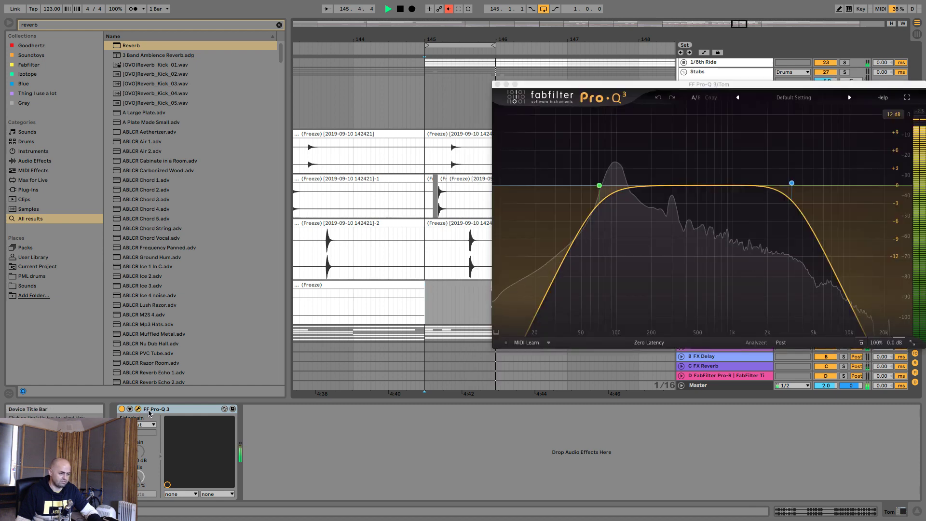
left_click_drag(599, 187, 619, 185)
scroll(622, 185, "up", 1)
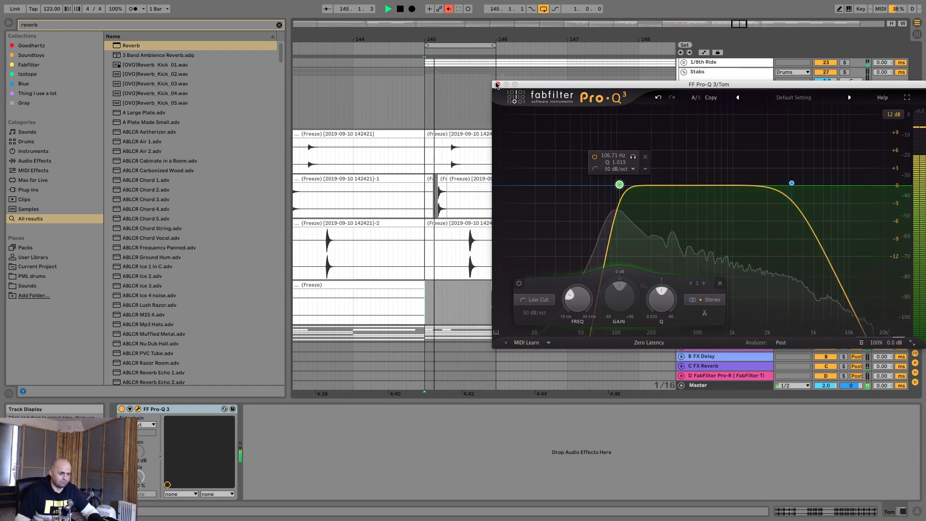
left_click(497, 84)
key("space")
Examine the FF Pro-Q 3 low cut on TA_TECHNO_STAB_24_C during playback.
left_click(723, 102)
left_click(705, 143)
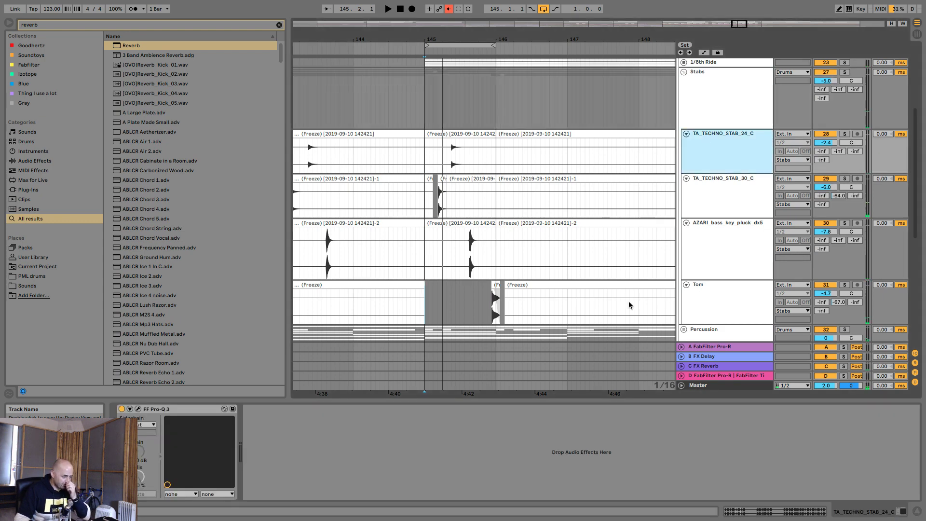
left_click(138, 411)
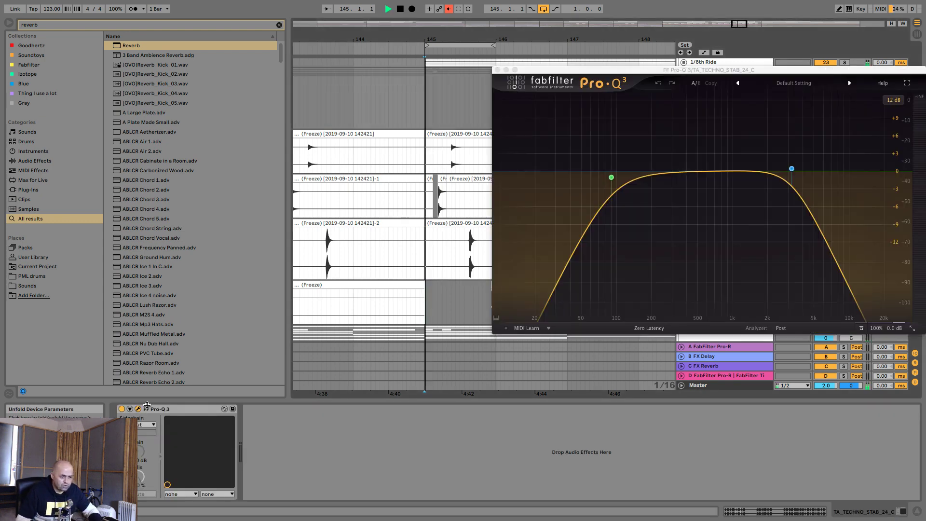
key("space")
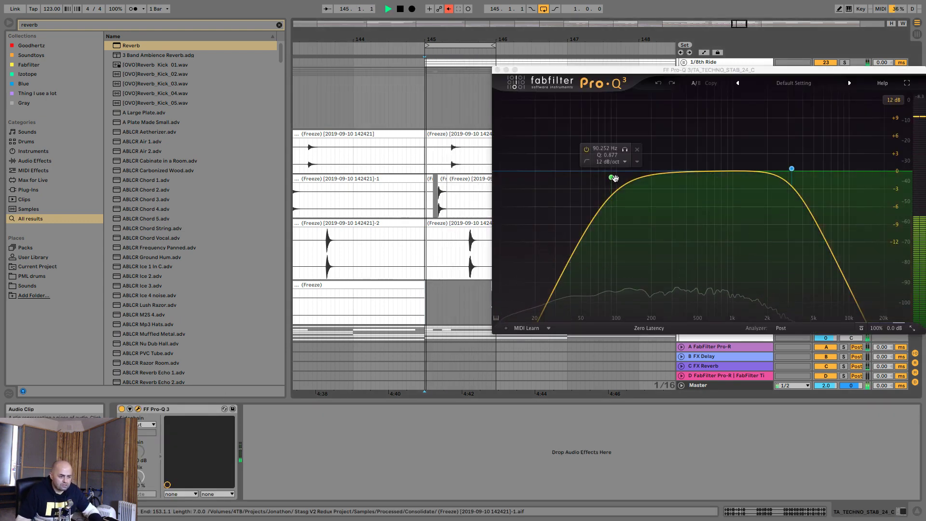
key("space")
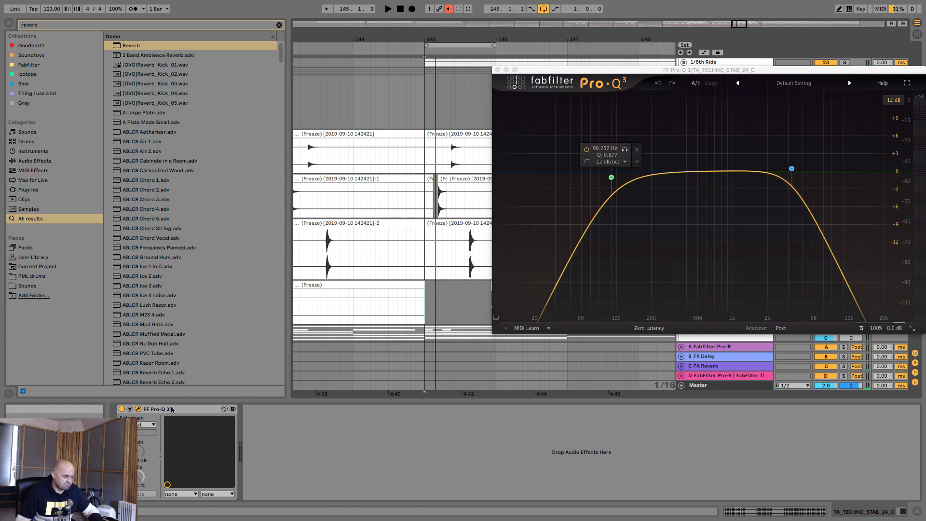
left_click(497, 70)
Examine the FF Pro-Q 3 curves on the TA_TECHNO_STAB_30_C and AZARI_bass_key_pluck_dx5 tracks.
left_click(734, 208)
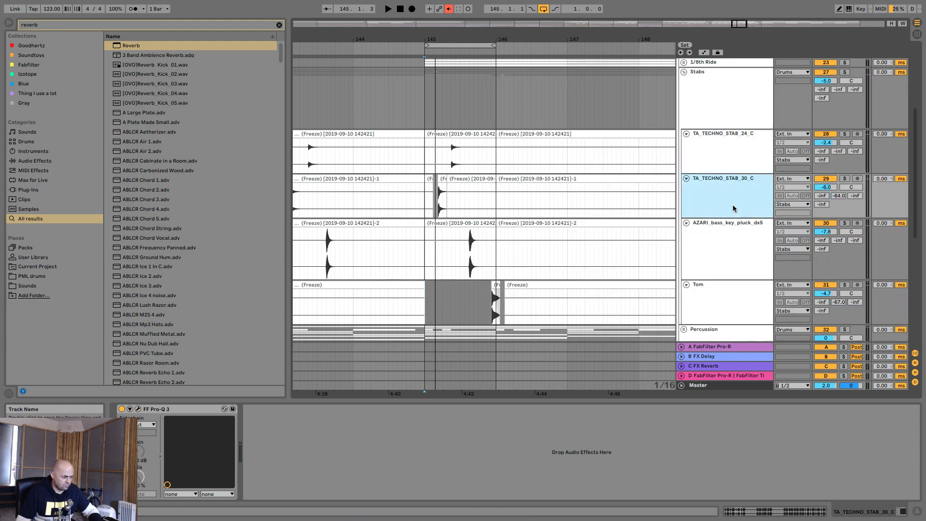
left_click(139, 409)
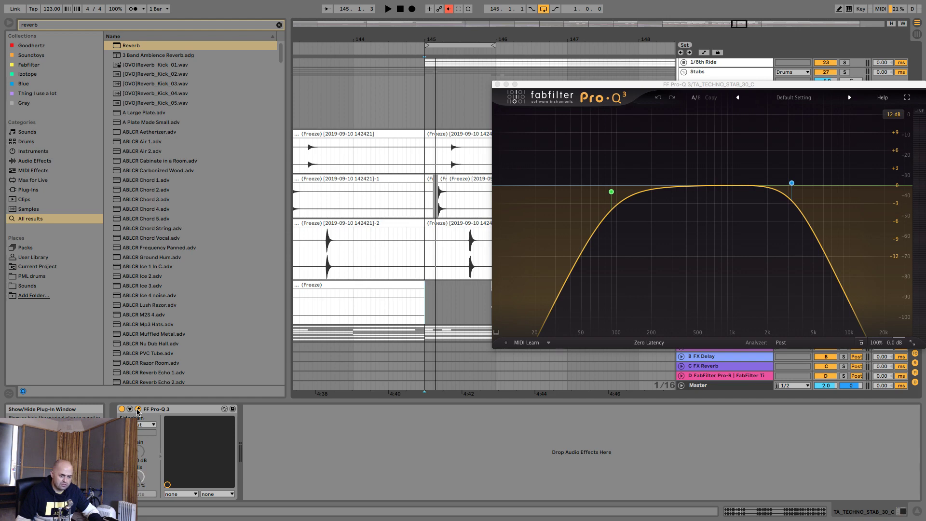
left_click(138, 410)
left_click(725, 254)
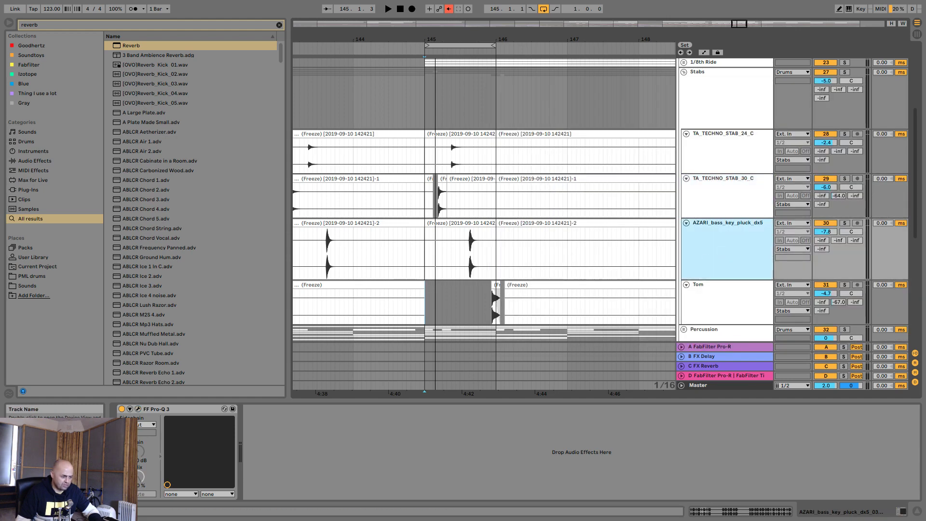
left_click(139, 409)
left_click(138, 409)
Go through the FF Pro-Q 3 devices on the individual stab tracks and place Tom's EQ on the Stabs group.
left_click(727, 114)
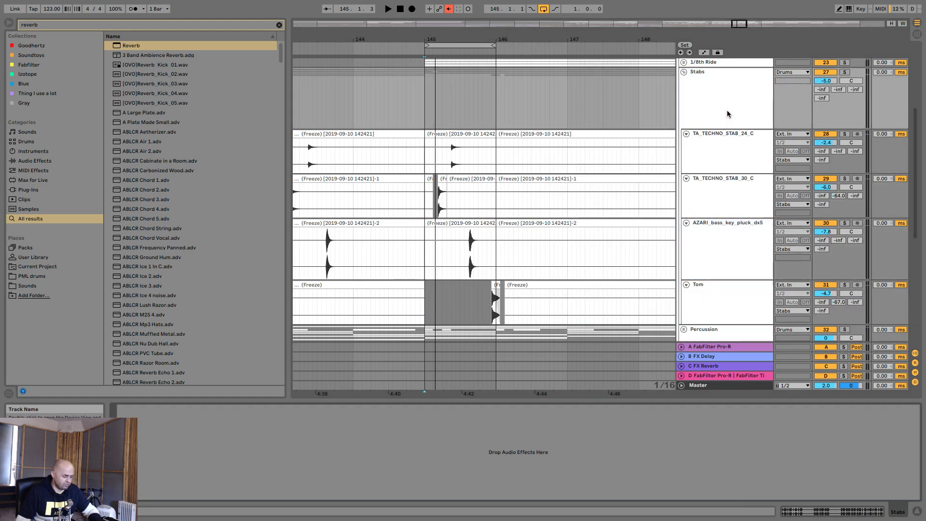
left_click(702, 162)
left_click(167, 411)
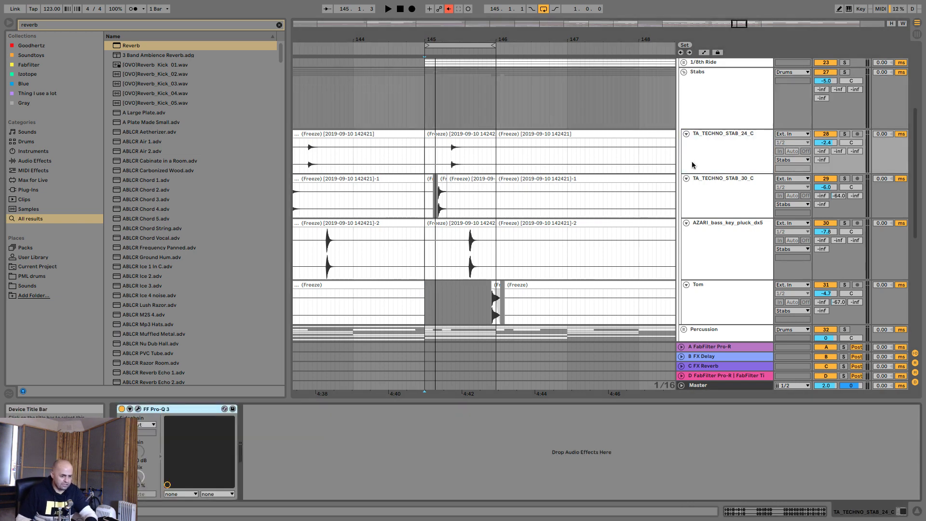
left_click(741, 194)
left_click(203, 410)
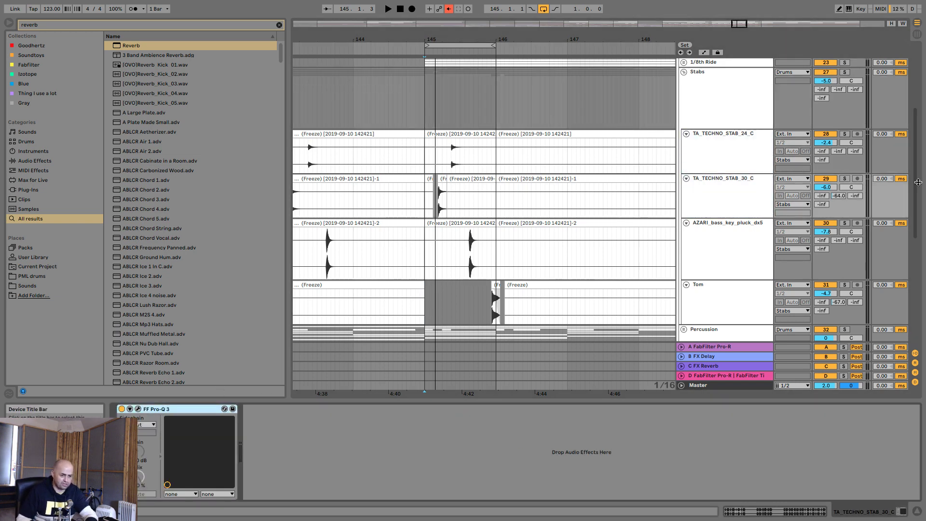
left_click(727, 252)
left_click(172, 411)
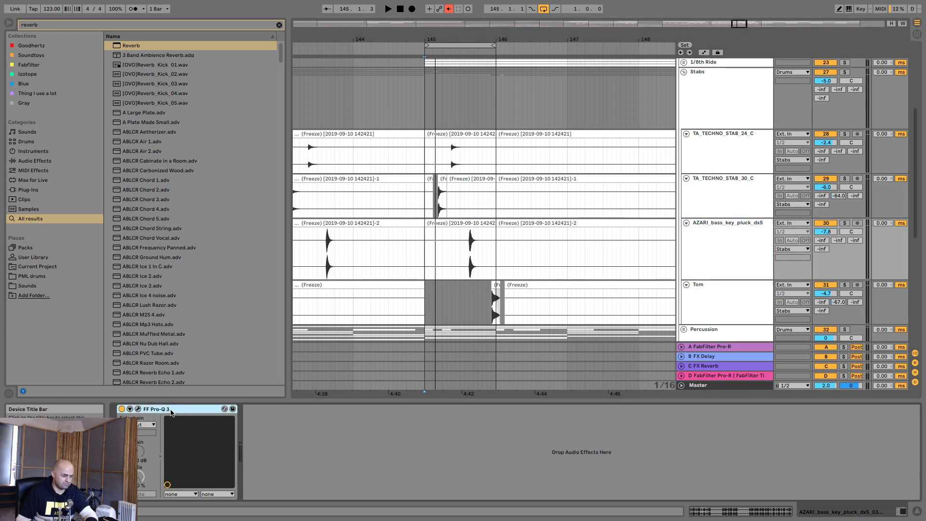
left_click(714, 298)
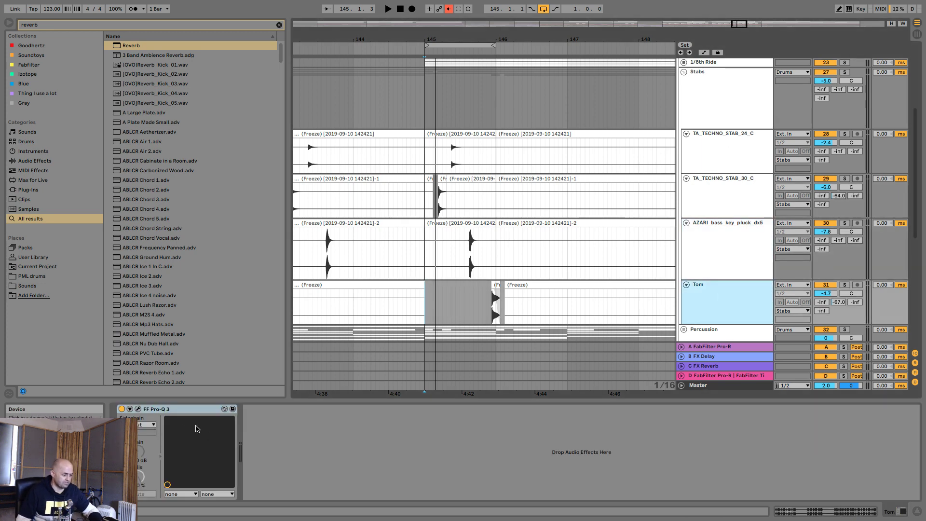
left_click(191, 409)
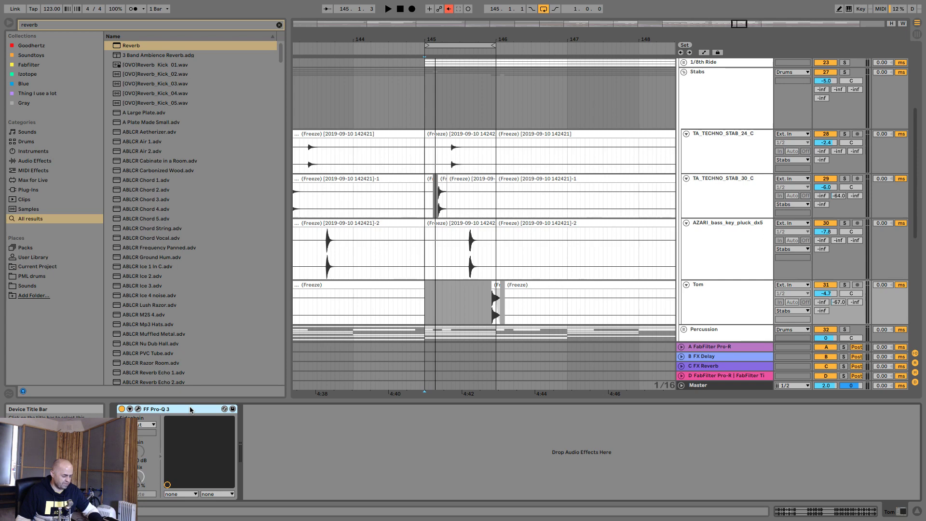
left_click(709, 101)
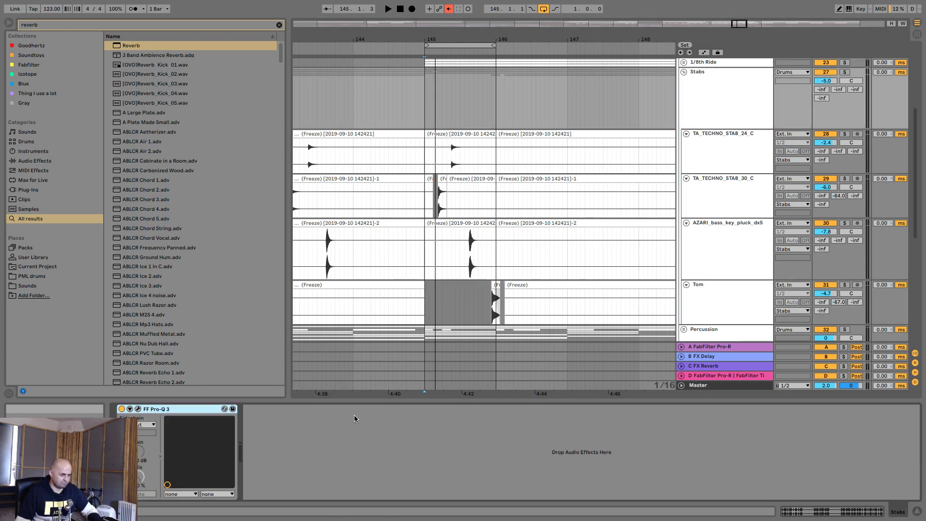
While the loop plays, set the Stabs group's FF Pro-Q 3 high cut to 28929 Hz and low cut to 72.845 Hz with Q 0.792.
key("space")
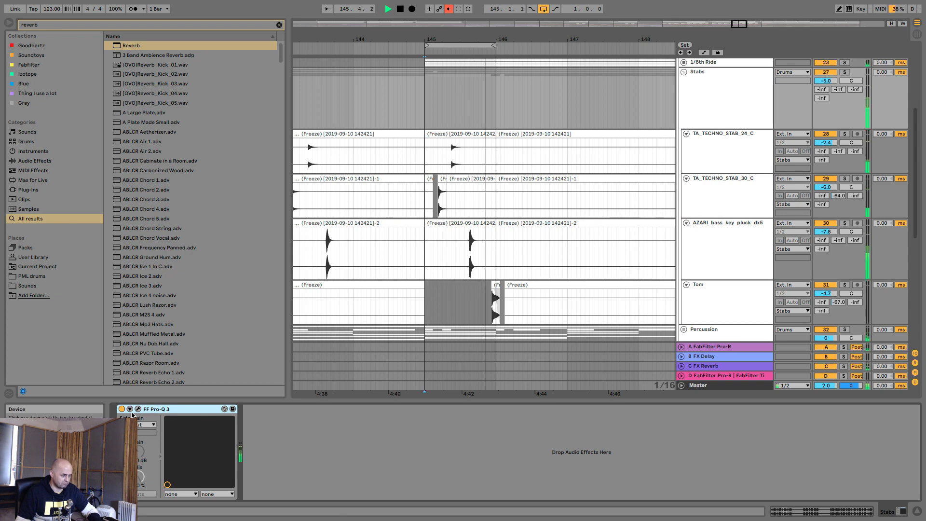
left_click(137, 409)
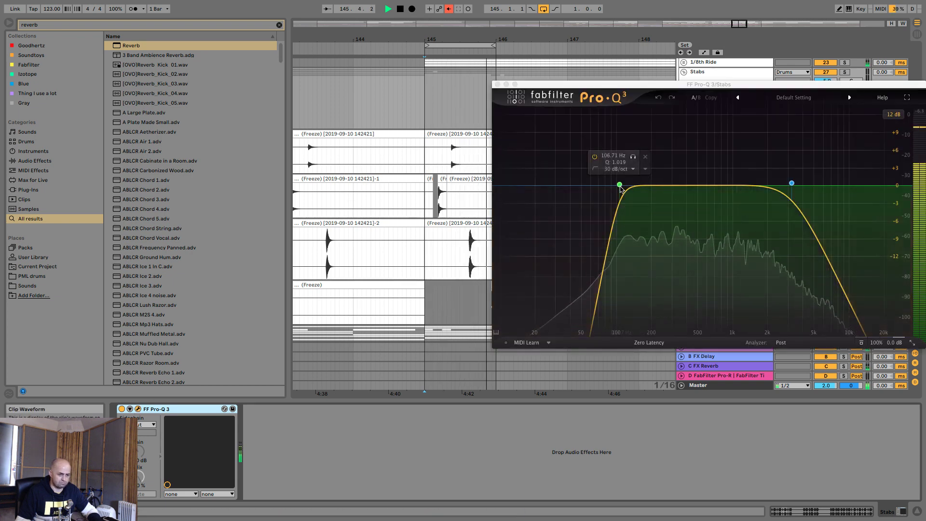
left_click_drag(792, 183, 902, 184)
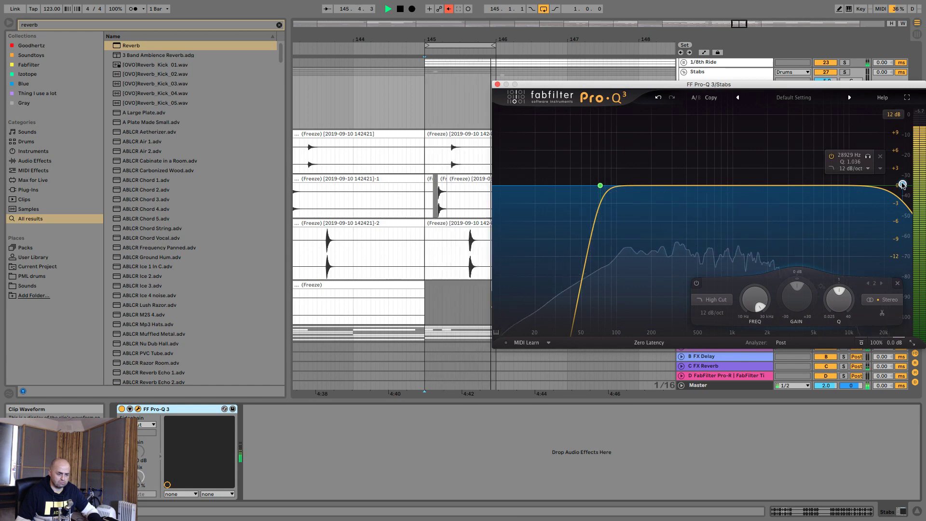
left_click(600, 186)
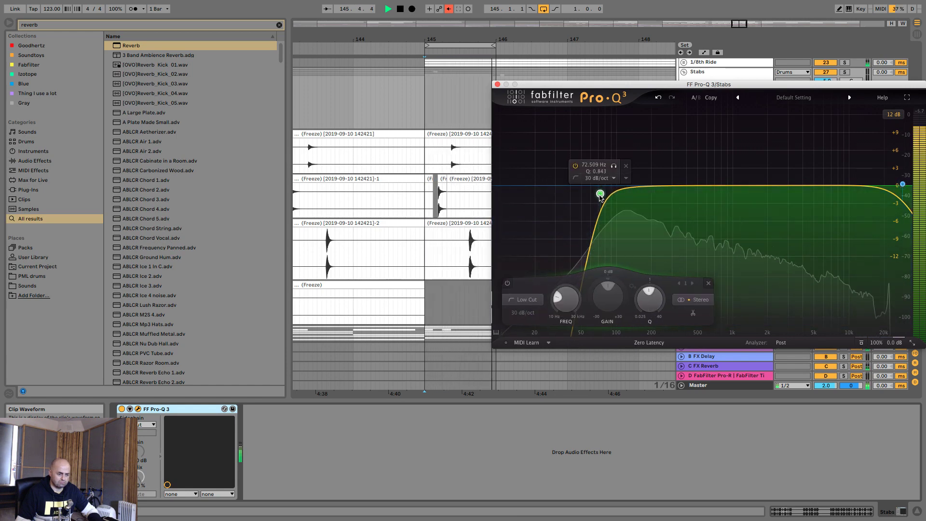
key("space")
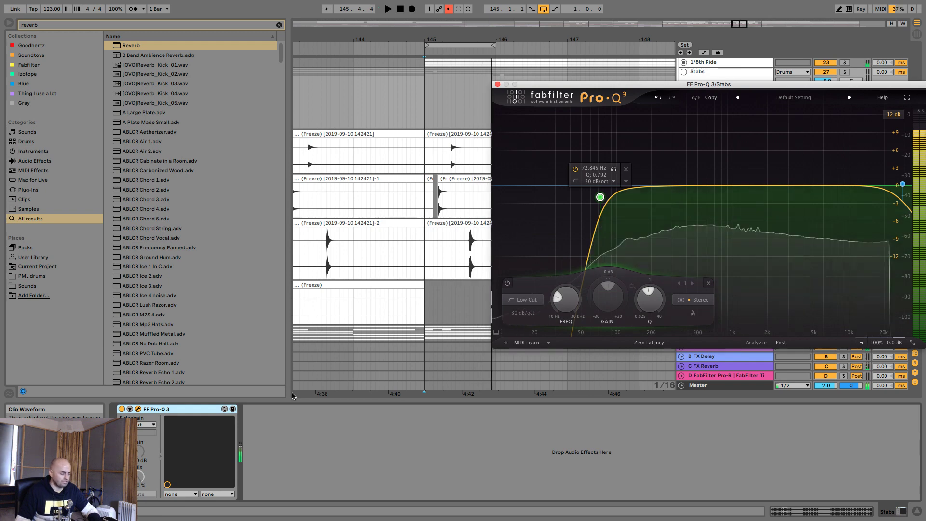
Add FabFilter Saturn from the Fabfilter collection to the Stabs group, ahead of the FF Pro-Q 3.
left_click(79, 18)
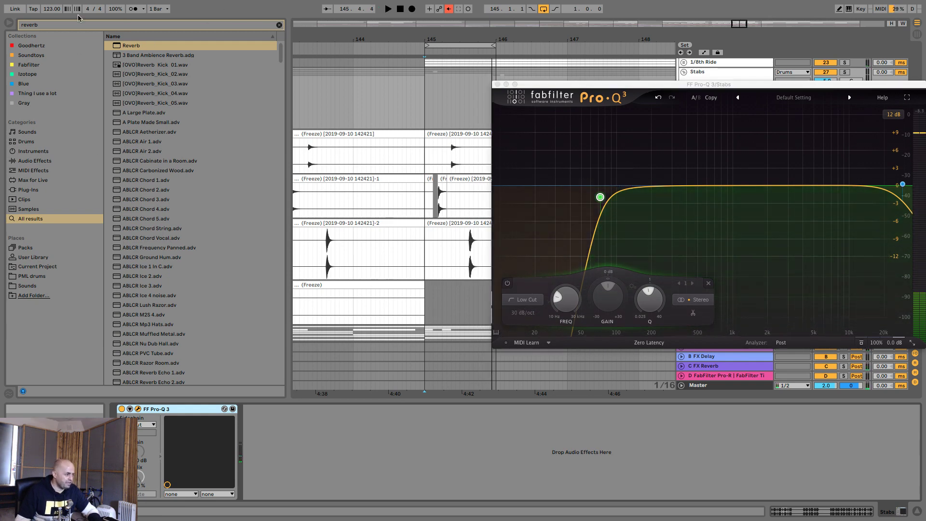
left_click(279, 25)
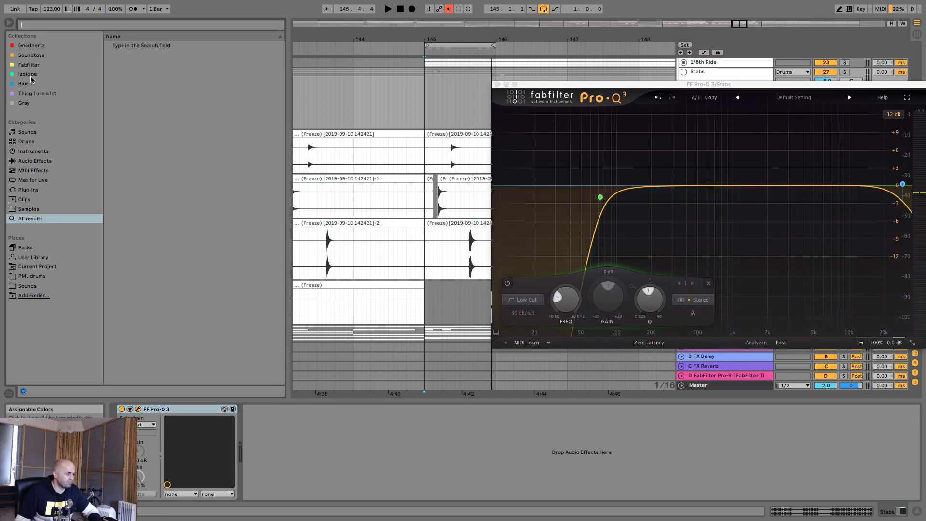
left_click(29, 65)
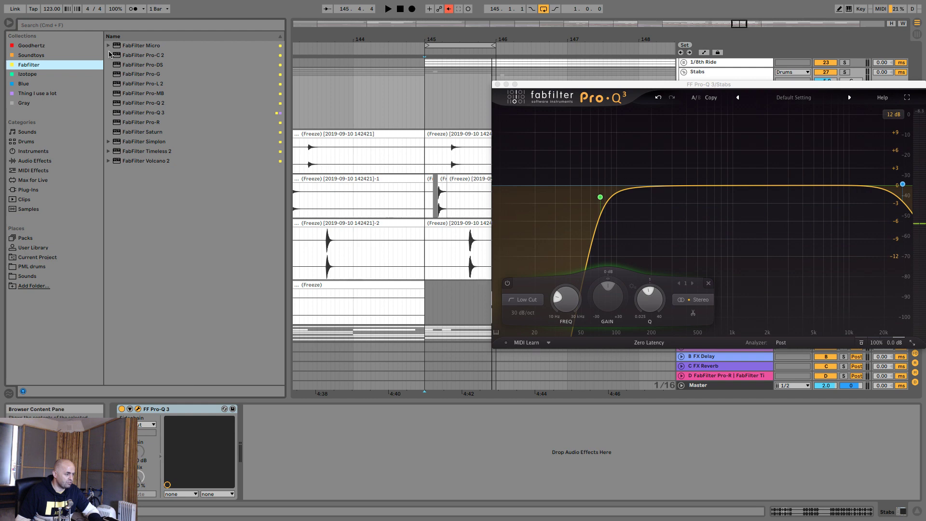
left_click(140, 131)
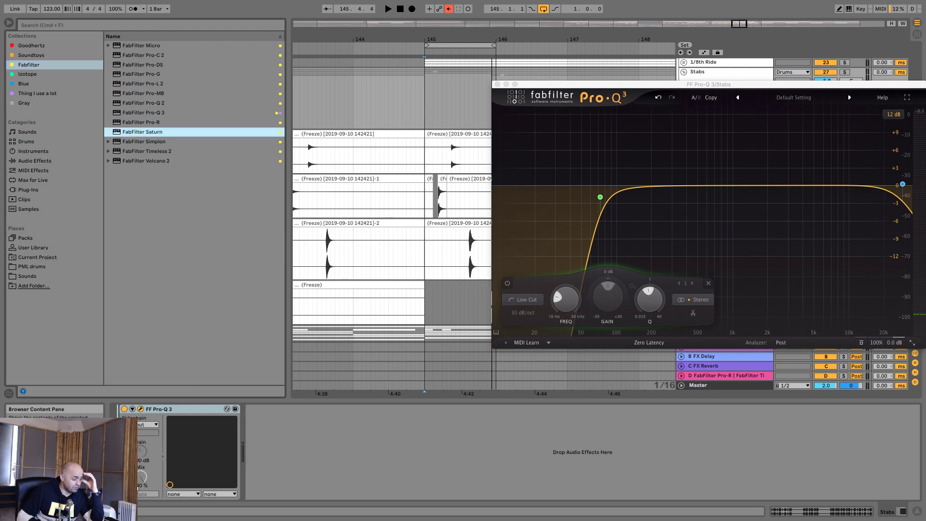
key("Return")
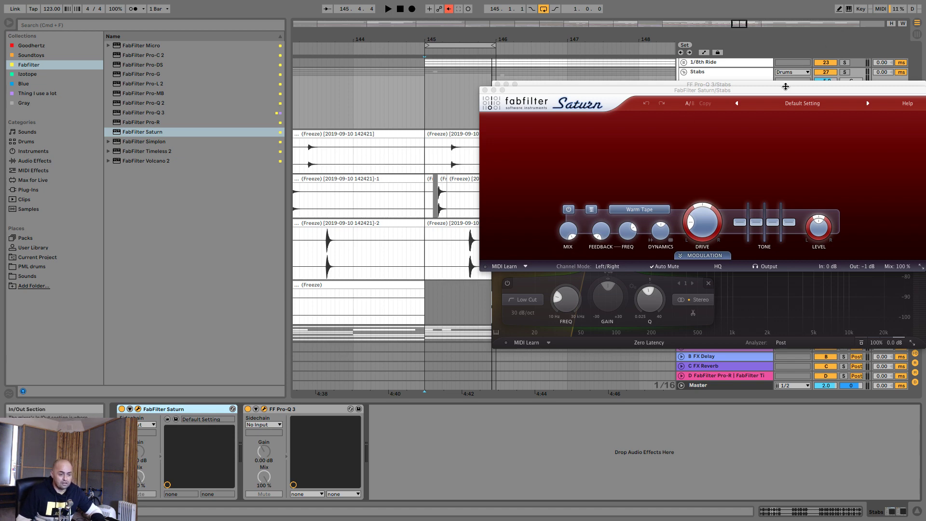
left_click_drag(785, 86, 578, 127)
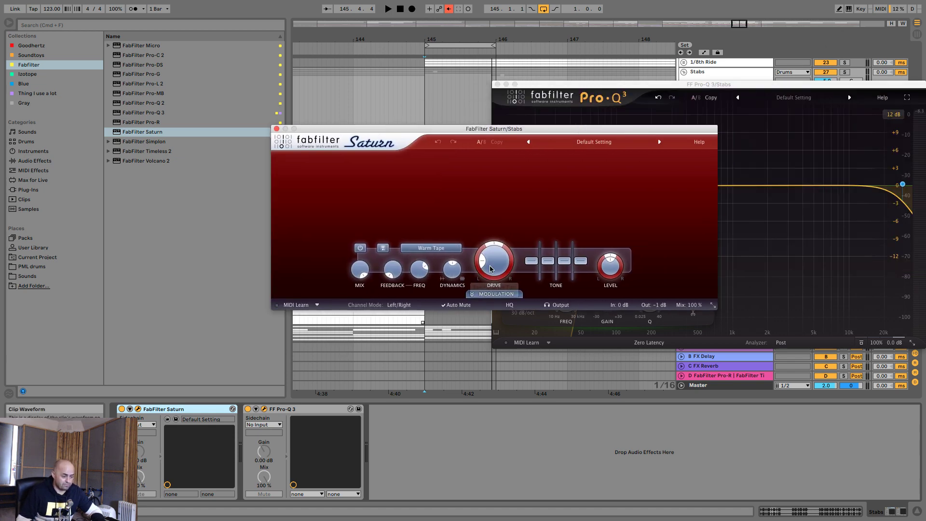
Set Saturn on the Stabs group to Warm Tube with Drive at about 56% and Dynamics at 1.000, then close it.
left_click(428, 249)
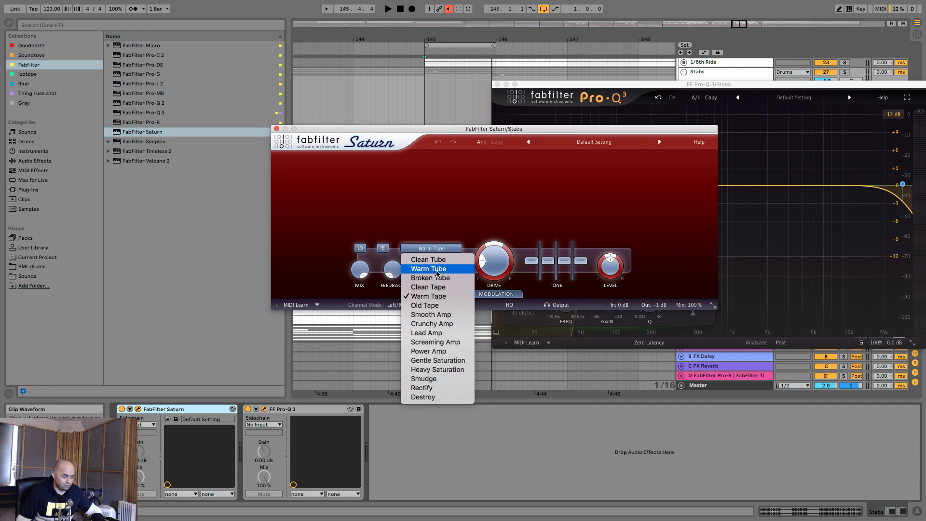
left_click(434, 268)
left_click_drag(514, 262, 493, 264)
key("space")
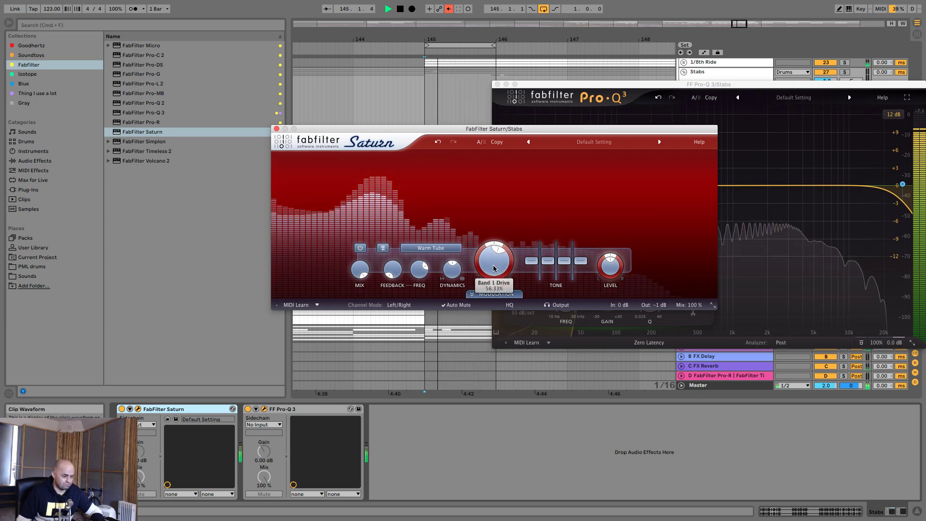
mouse_move(453, 273)
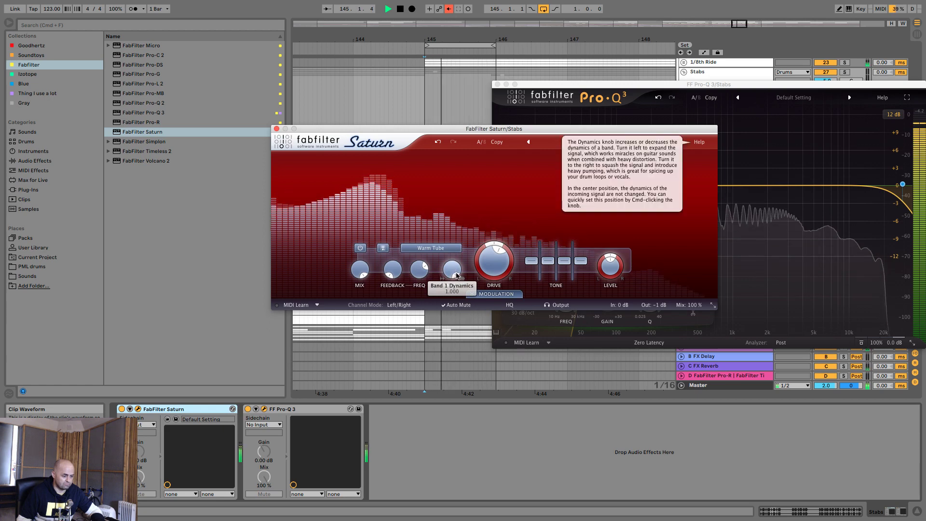
key("space")
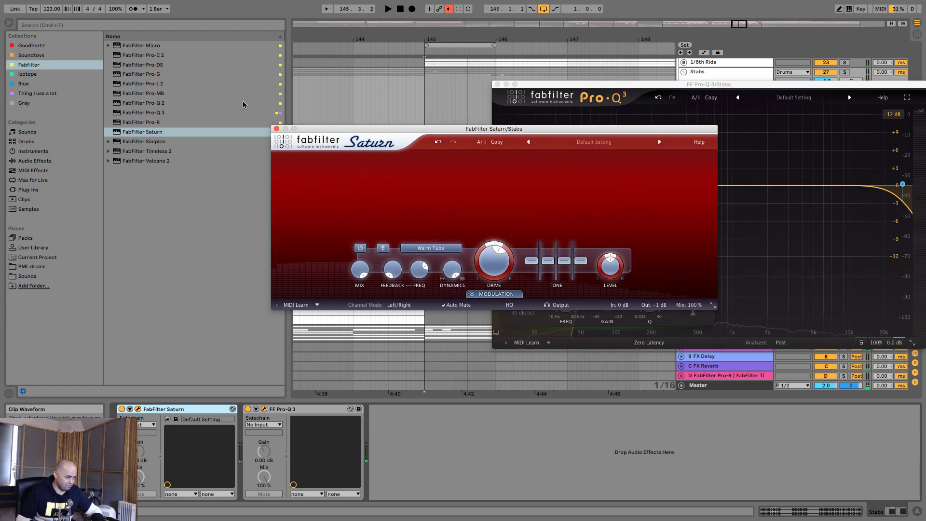
left_click(276, 128)
Find "imager" in the browser and add Ozone Imager to the Stabs group between FabFilter Saturn and FF Pro-Q 3.
left_click(163, 25)
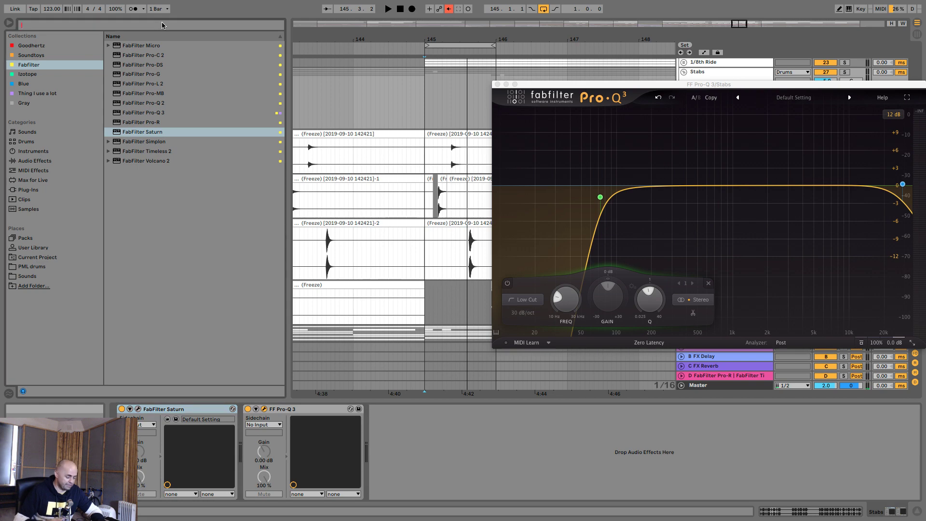
type("imager")
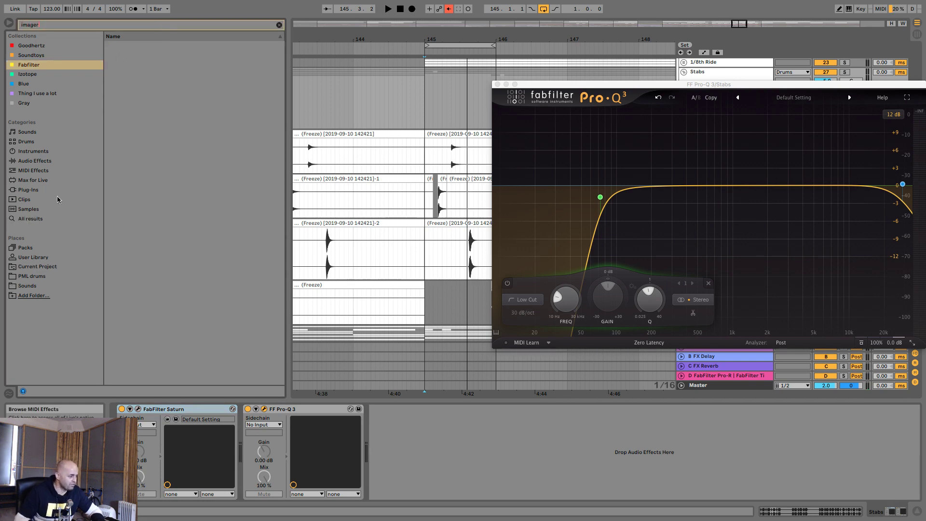
left_click(42, 221)
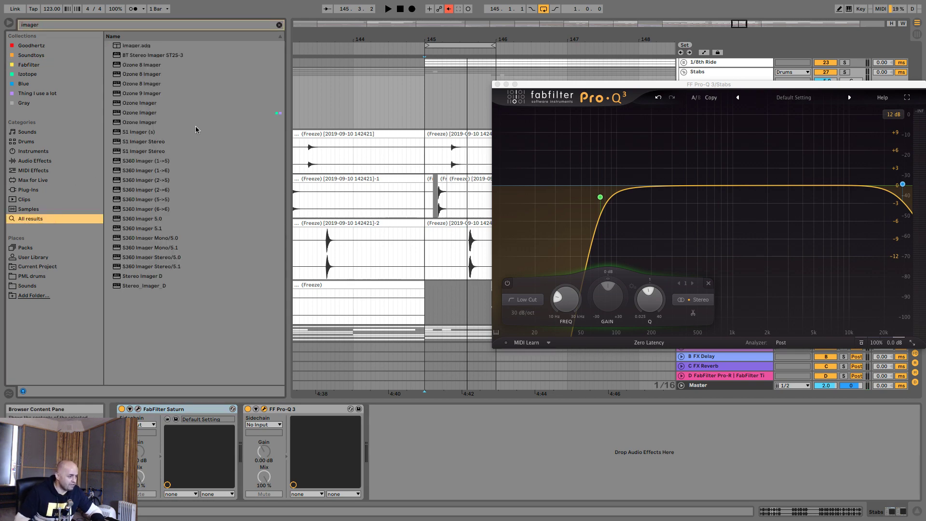
left_click_drag(160, 116, 261, 446)
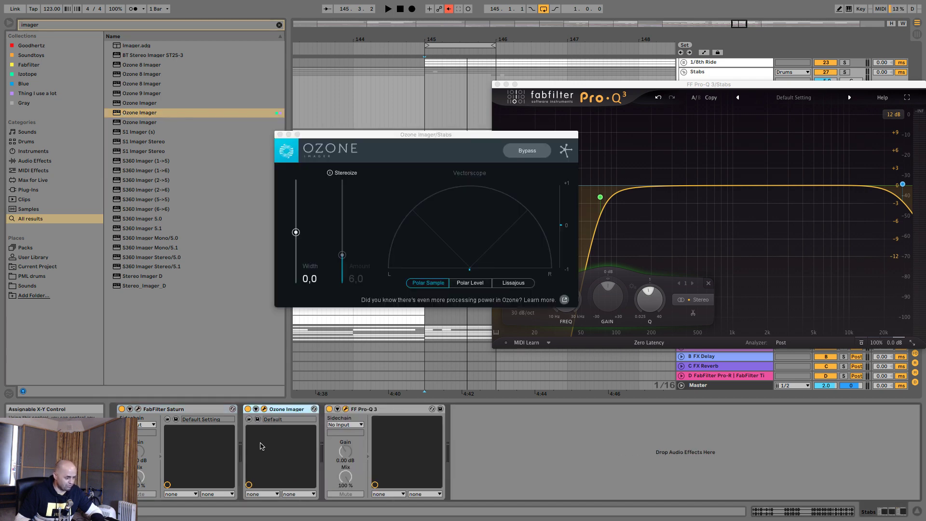
left_click_drag(277, 136, 344, 194)
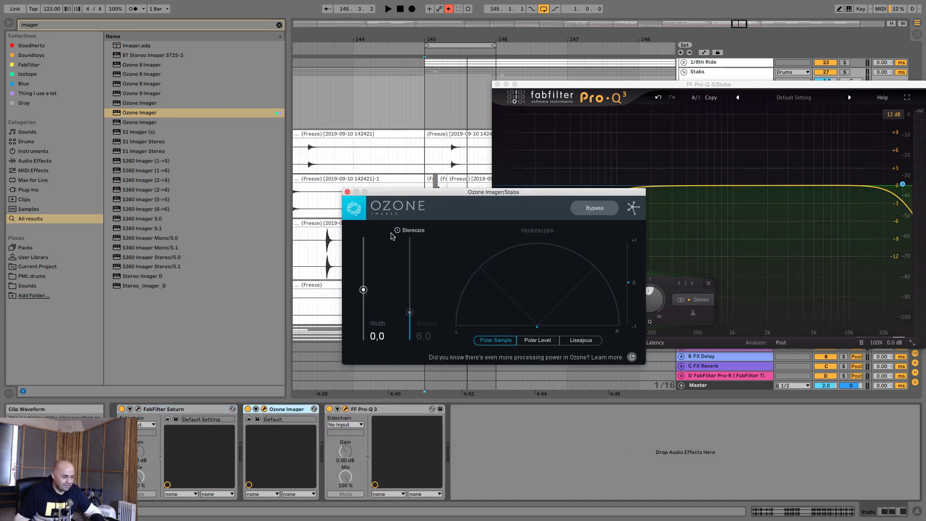
Set Ozone Imager's Width to 32.1, enable Stereoize with Amount 8.1, then close the plug-in and stop playback.
left_click_drag(363, 289, 363, 273)
key("space")
left_click_drag(409, 312, 410, 304)
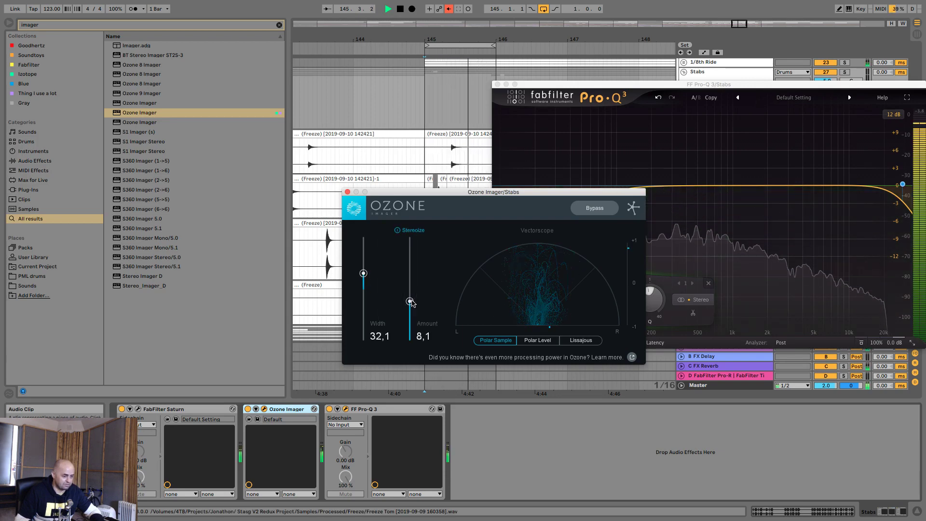
left_click(347, 192)
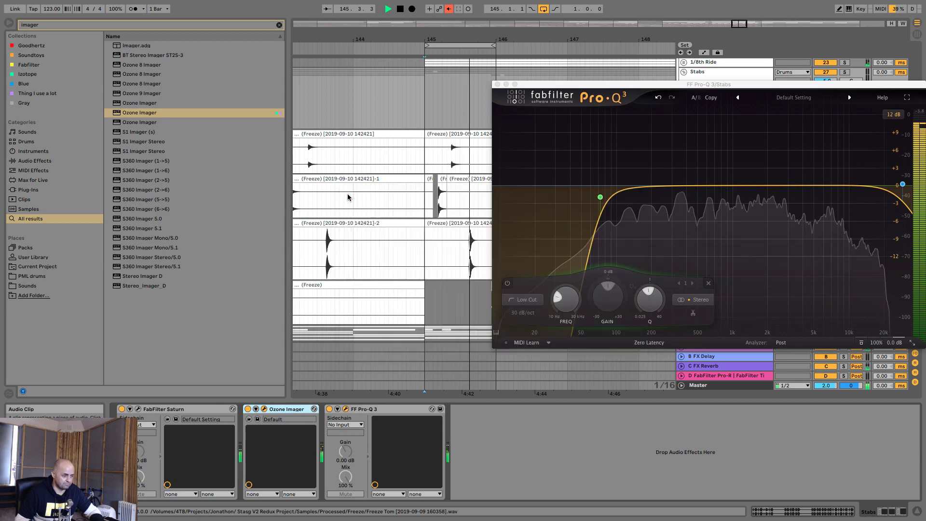
key("space")
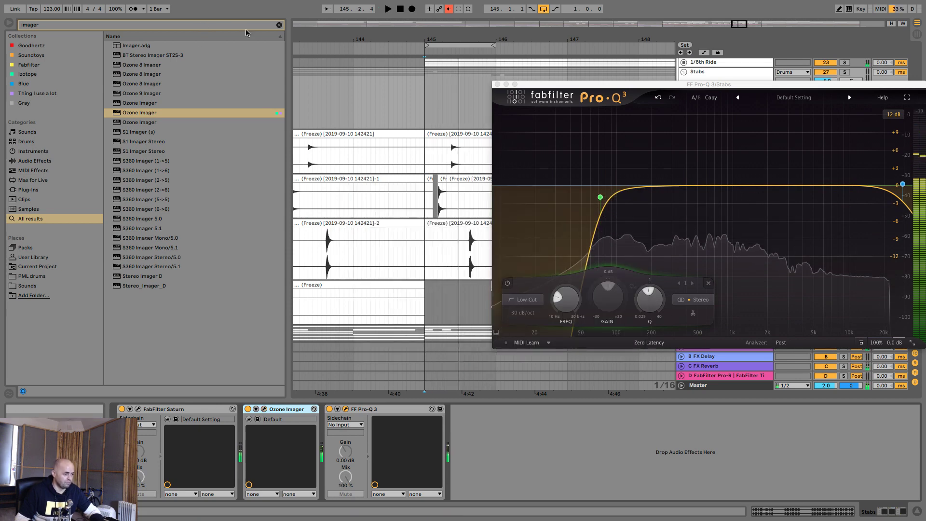
Clear the browser search, set the Stabs group volume to -5.2 dB and lower the Tom track's volume while the loop plays.
left_click(279, 25)
left_click_drag(616, 84, 572, 192)
left_click_drag(825, 81, 825, 96)
key("space")
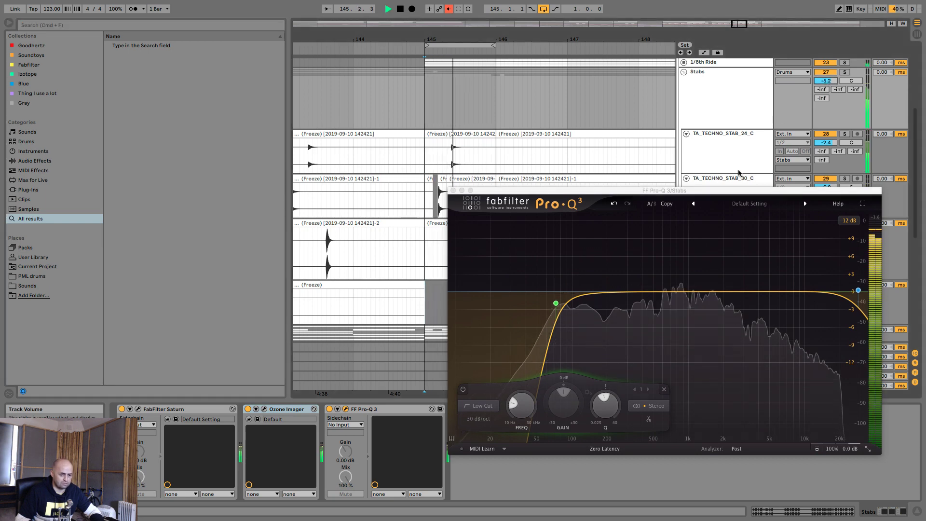
key("space")
left_click_drag(554, 190, 305, 109)
left_click_drag(824, 292, 824, 295)
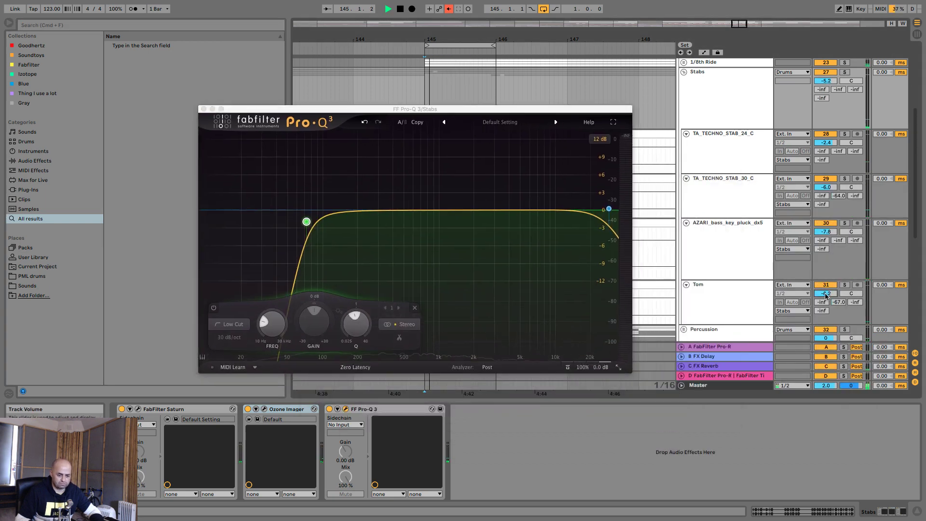
Set the Tom track volume to -8.2 dB during playback, then stop the loop and close the Stabs group's FF Pro-Q 3 window.
key("space")
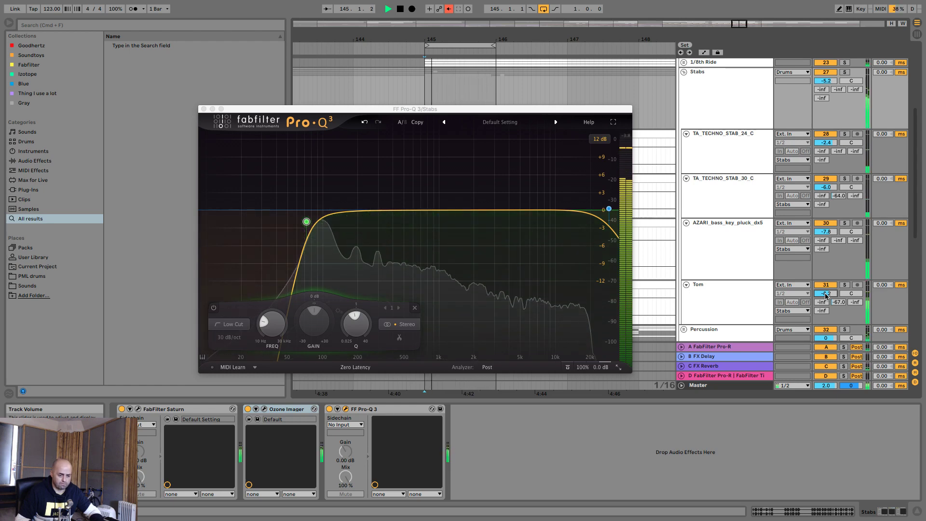
left_click_drag(825, 295, 825, 303)
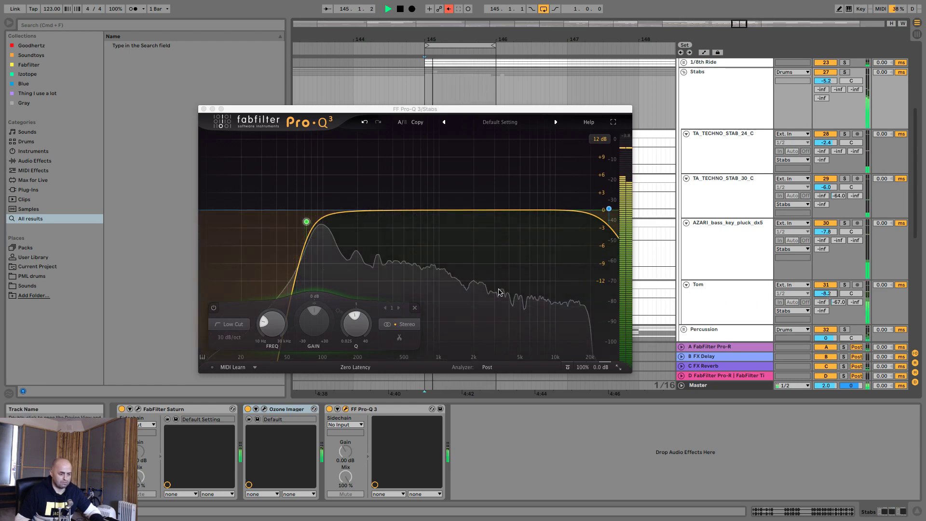
key("space")
left_click(203, 109)
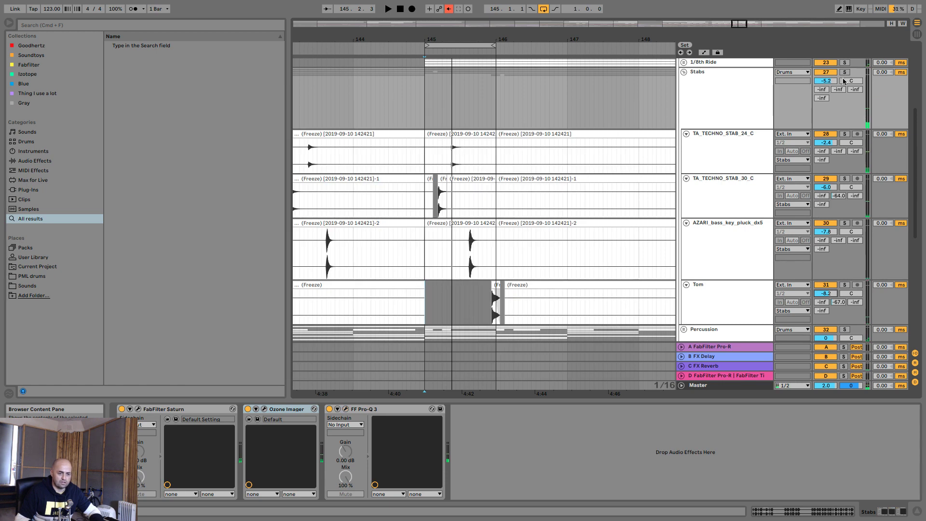
Set the Stabs group volume to -9.9 dB and pan TA_TECHNO_STAB_24_C to 11R and TA_TECHNO_STAB_30_C to 11L during playback.
key("space")
mouse_move(825, 81)
left_mouse_down()
mouse_move(825, 97)
mouse_move(827, 83)
left_mouse_up()
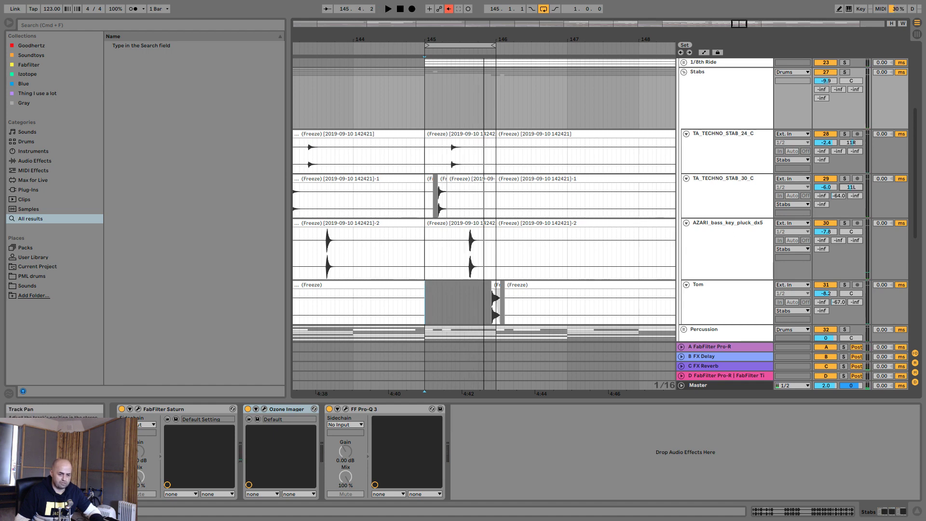
key("space")
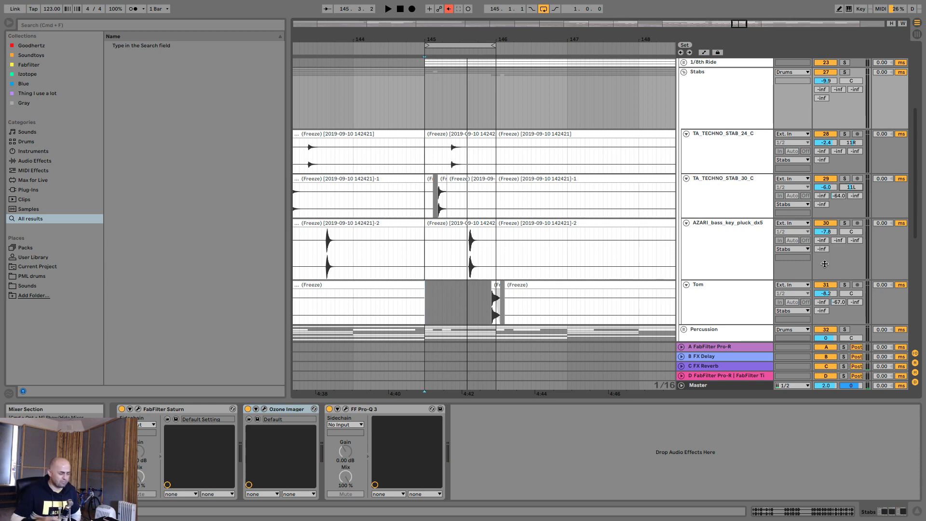
Find FabFilter Timeless 2 in the FabFilter collection and add it to the Stabs group after FF Pro-Q 3.
left_click(85, 27)
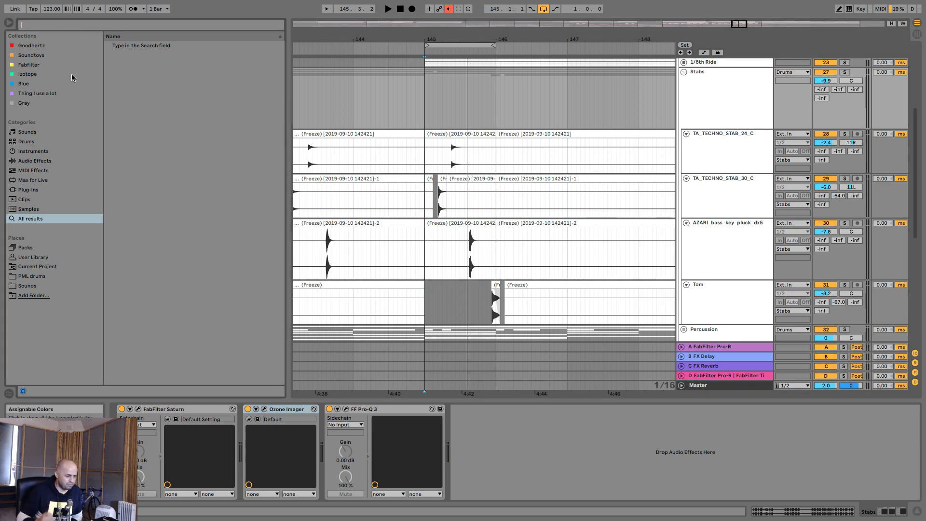
left_click(53, 94)
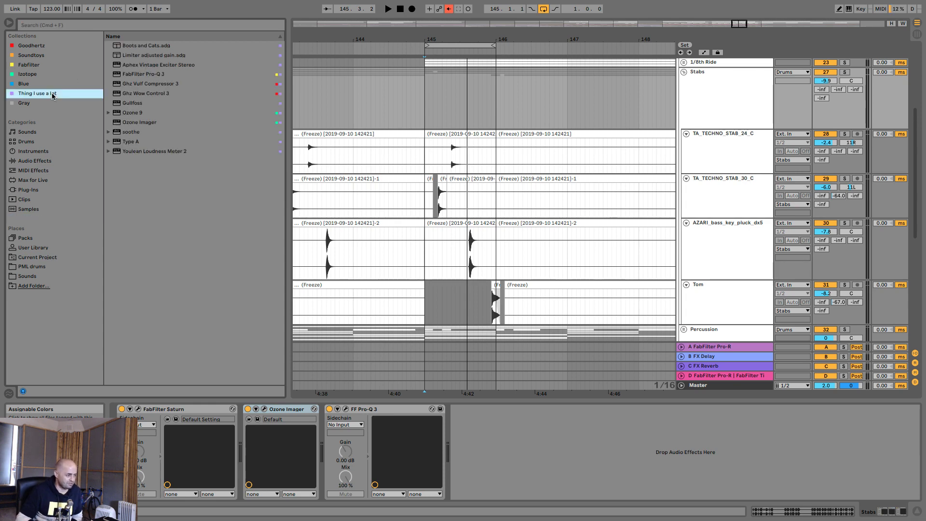
left_click(30, 65)
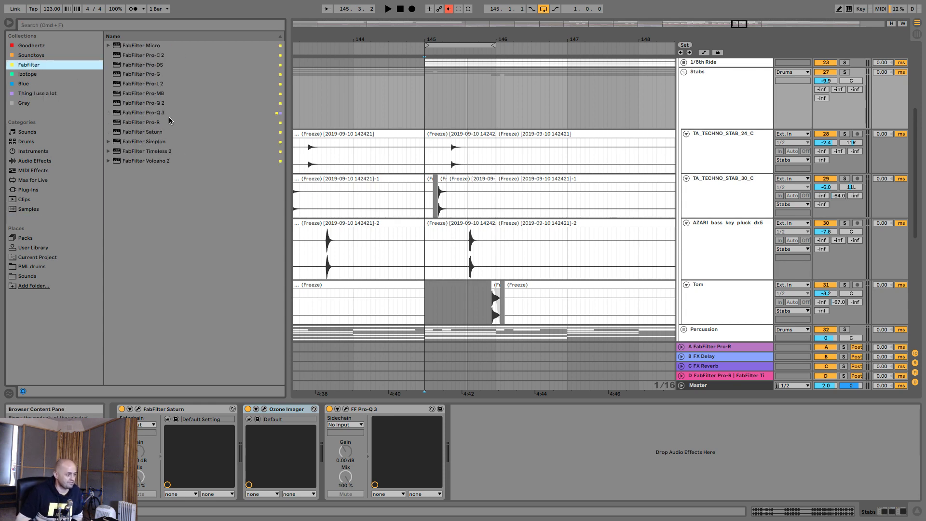
left_click(137, 163)
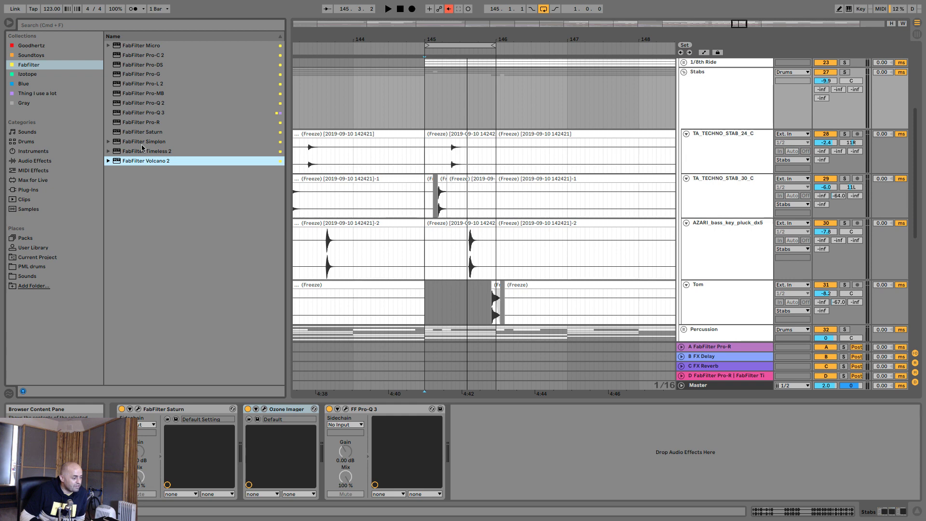
left_click(138, 150)
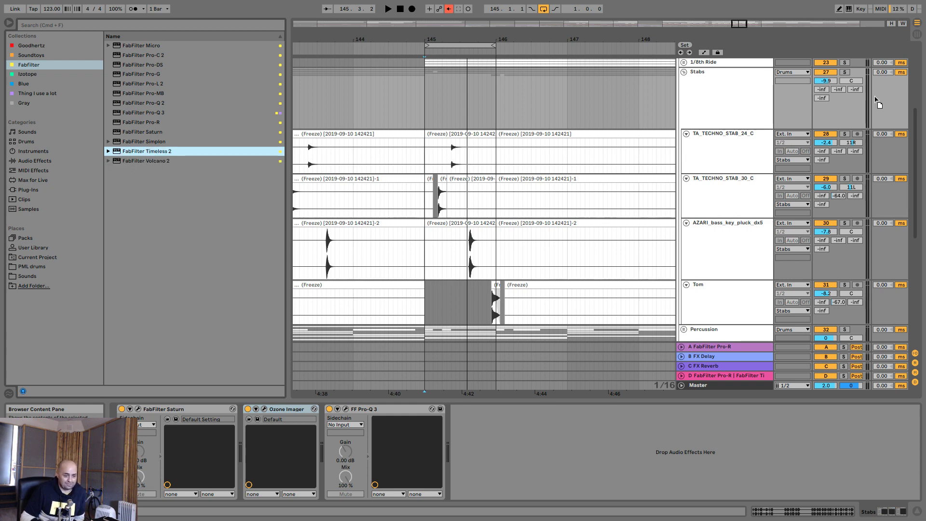
left_click_drag(721, 119, 720, 118)
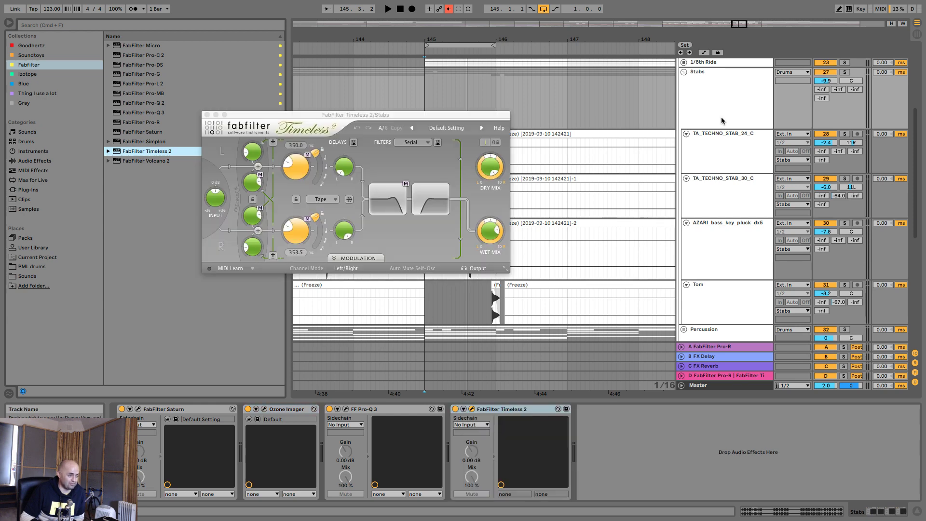
Add FabFilter Volcano 2 to the Stabs group after Timeless 2, close its window and switch the device off.
left_click(187, 161)
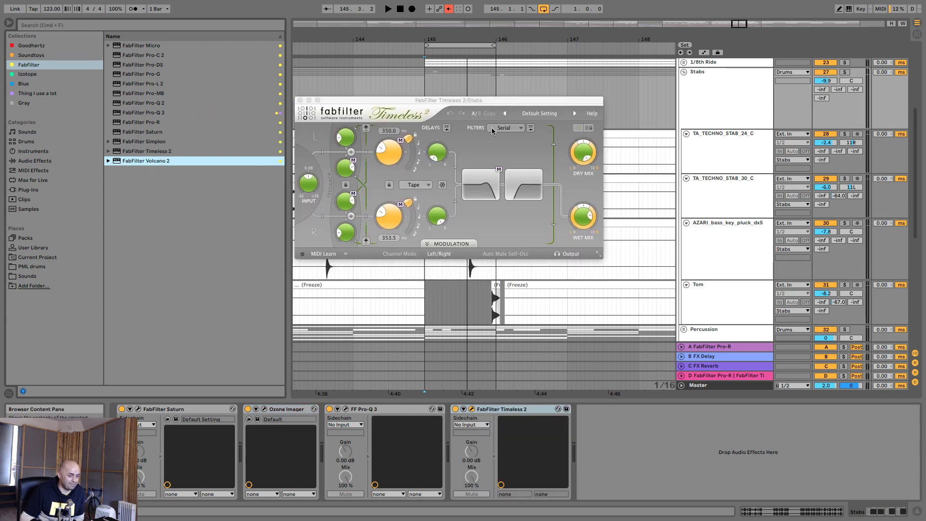
left_click_drag(726, 120, 726, 121)
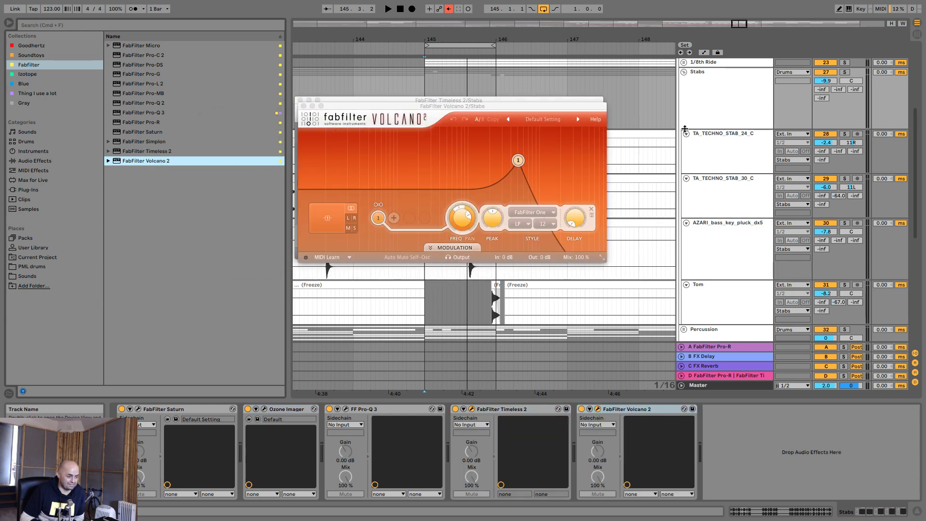
left_click(303, 105)
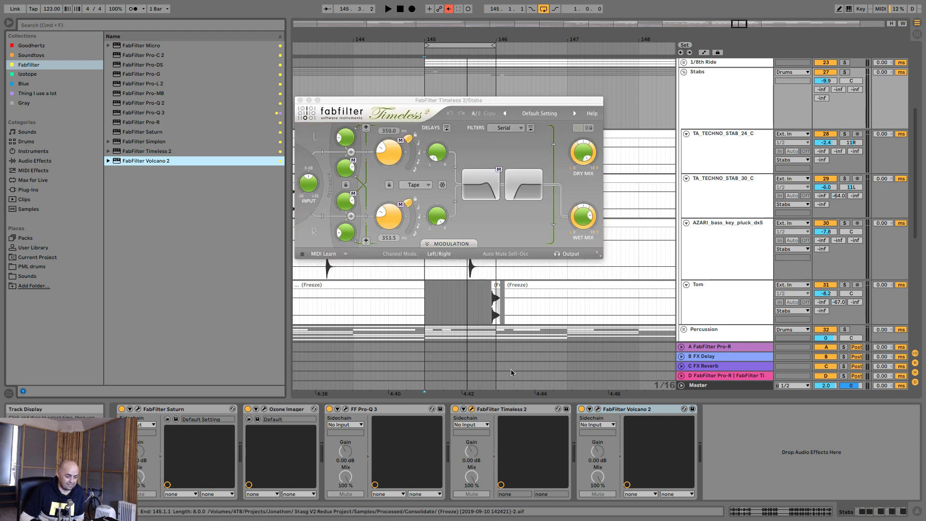
left_click(582, 408)
Load the Basic preset "1 Bar Bounce O" in FabFilter Timeless 2.
left_click(502, 408)
left_click(532, 114)
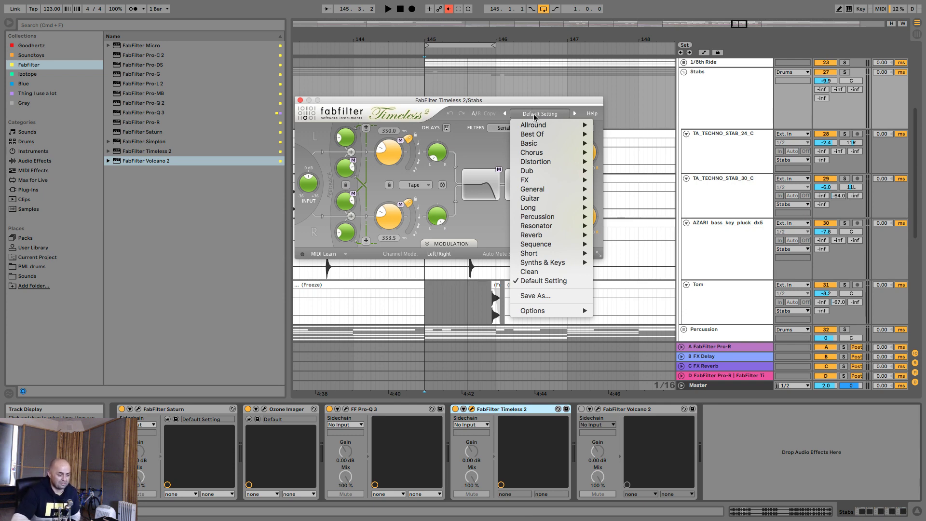
mouse_move(545, 176)
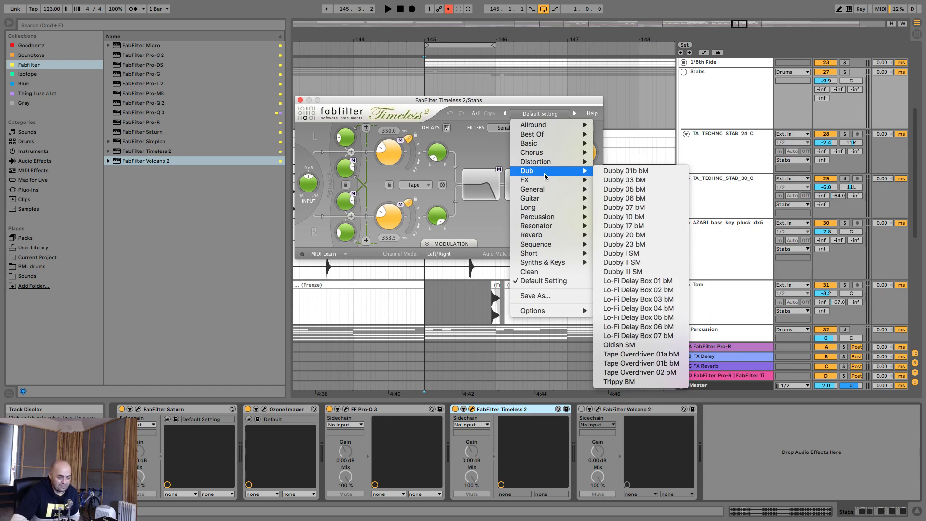
mouse_move(545, 130)
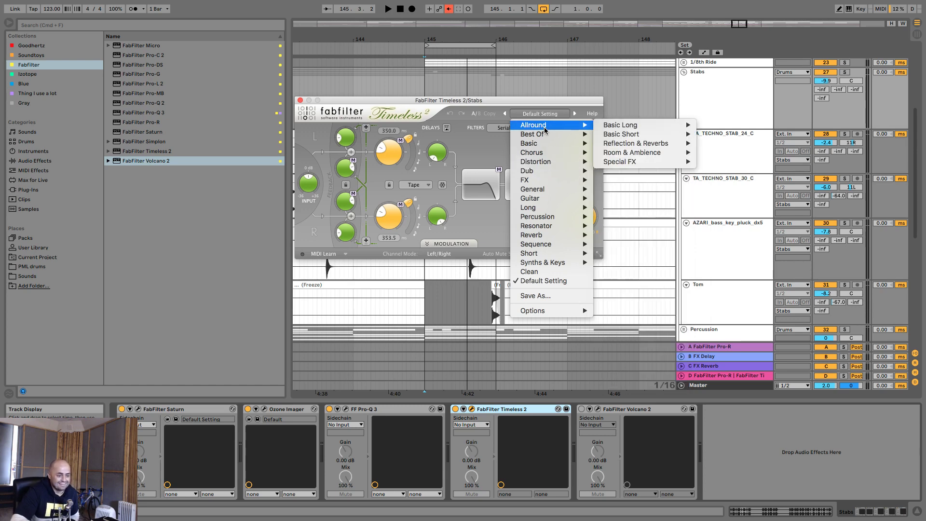
mouse_move(614, 134)
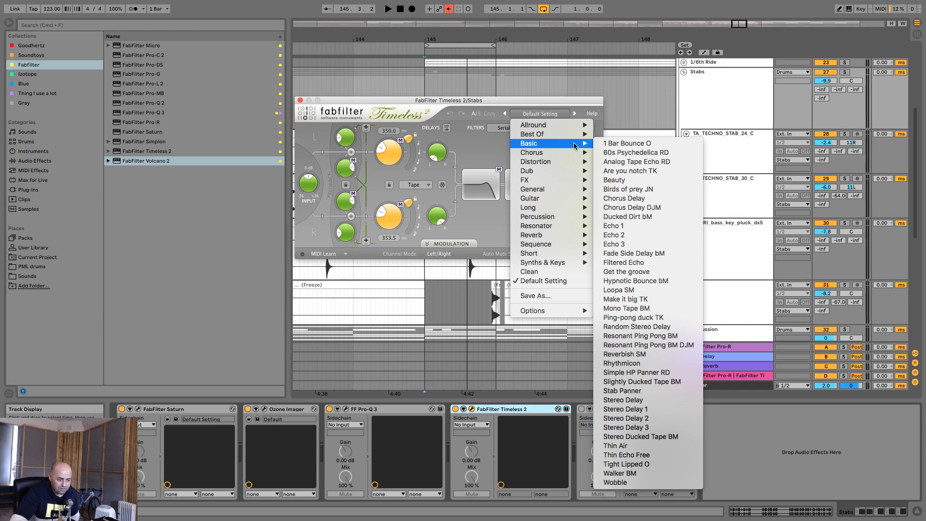
left_click(609, 144)
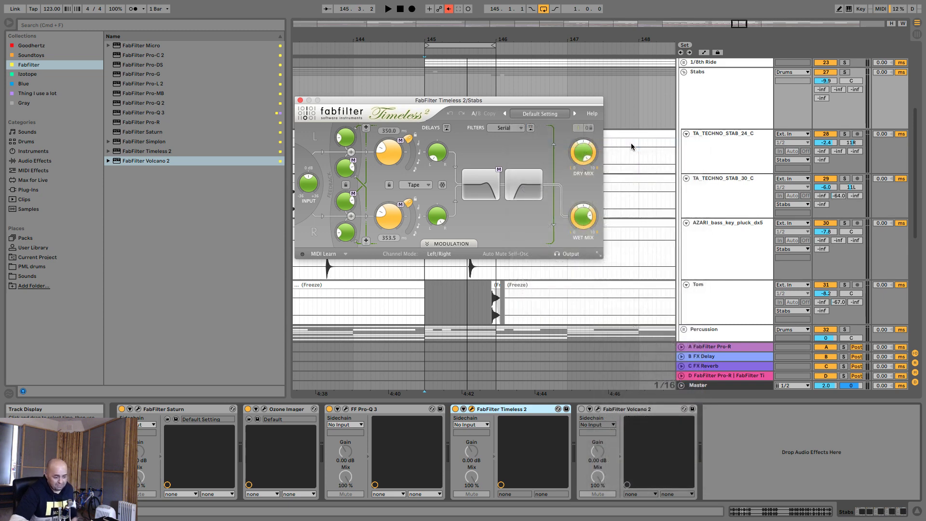
Solo the Stabs group, play the loop and adjust the Wet Mix level of FabFilter Timeless 2.
left_click(841, 73)
key("space")
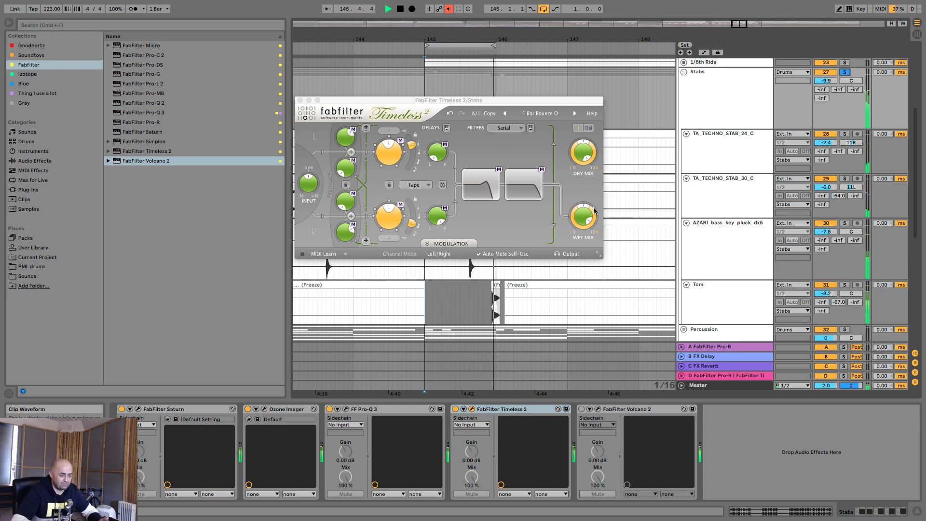
left_click(583, 225)
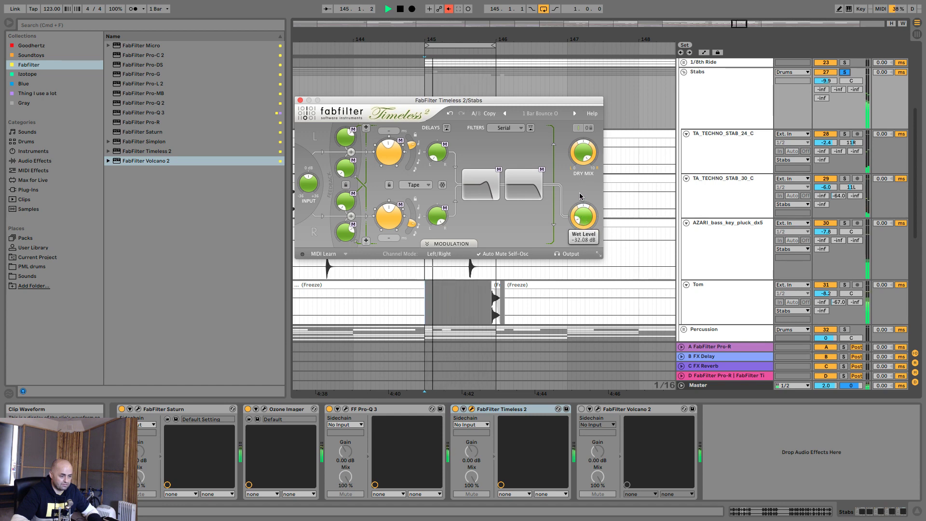
Switch FabFilter Volcano 2 back on and load its Best of preset "Go Boogey 01 bM" while the loop plays.
left_click(581, 408)
left_click(598, 409)
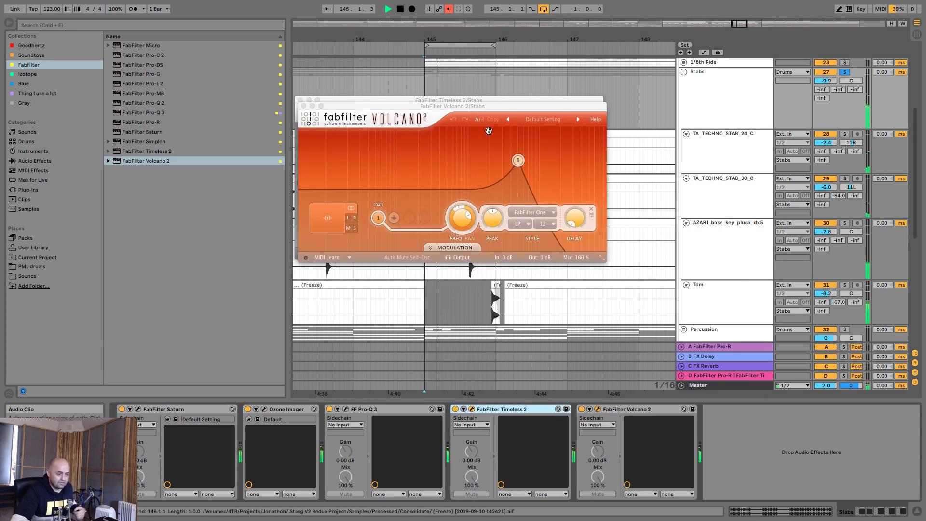
left_click(544, 120)
mouse_move(556, 131)
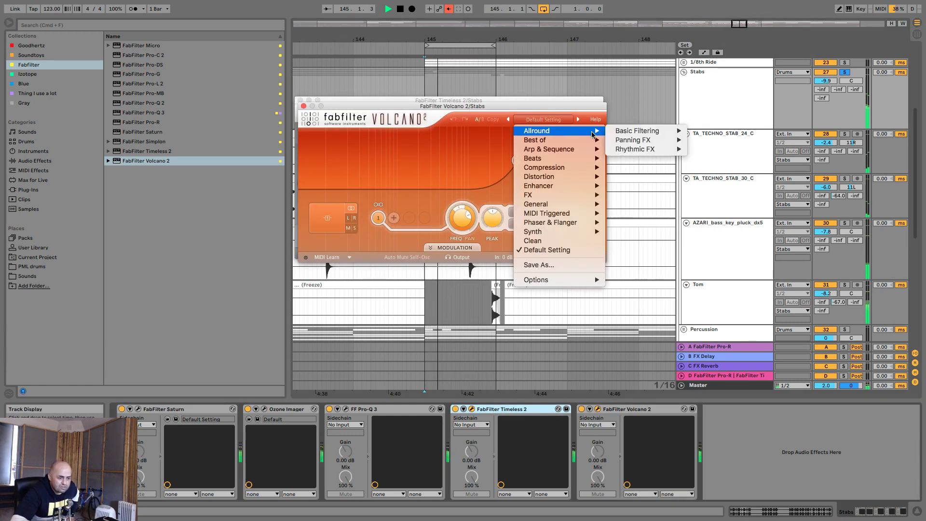
mouse_move(639, 133)
mouse_move(598, 140)
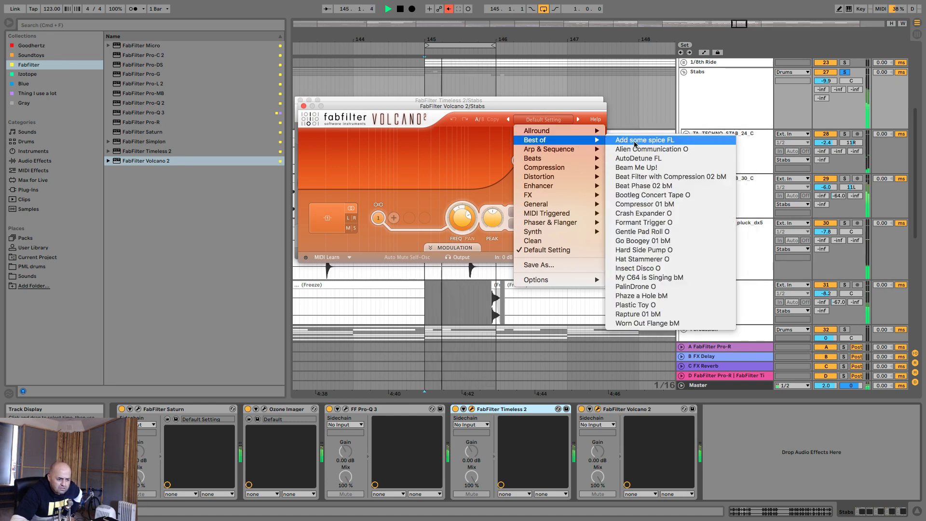
left_click(646, 241)
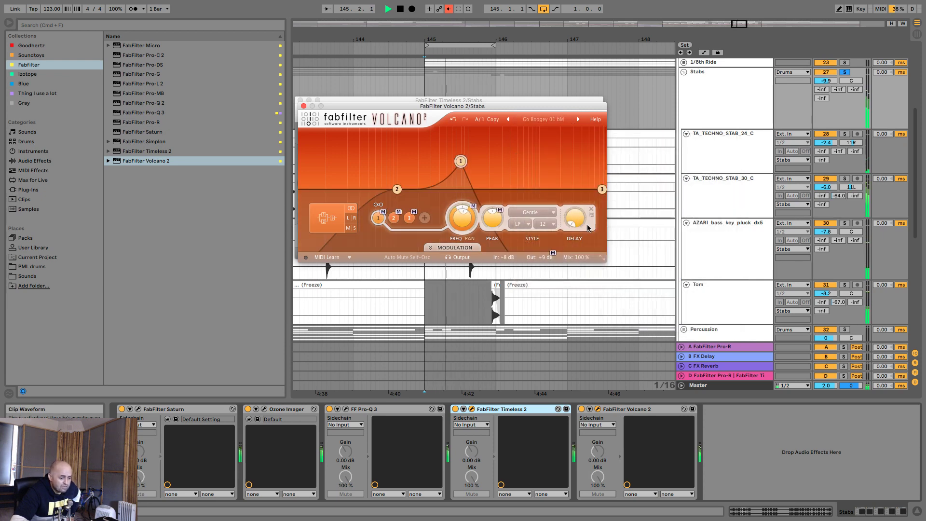
Lower Volcano 2's Mix to 34 %, then close the Volcano 2 and Timeless 2 windows.
left_click_drag(573, 275, 565, 339)
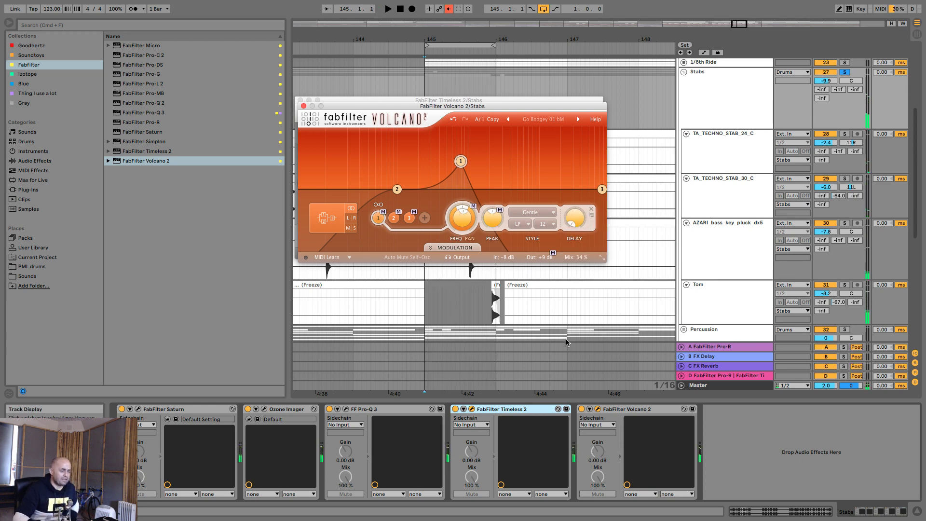
left_click(303, 106)
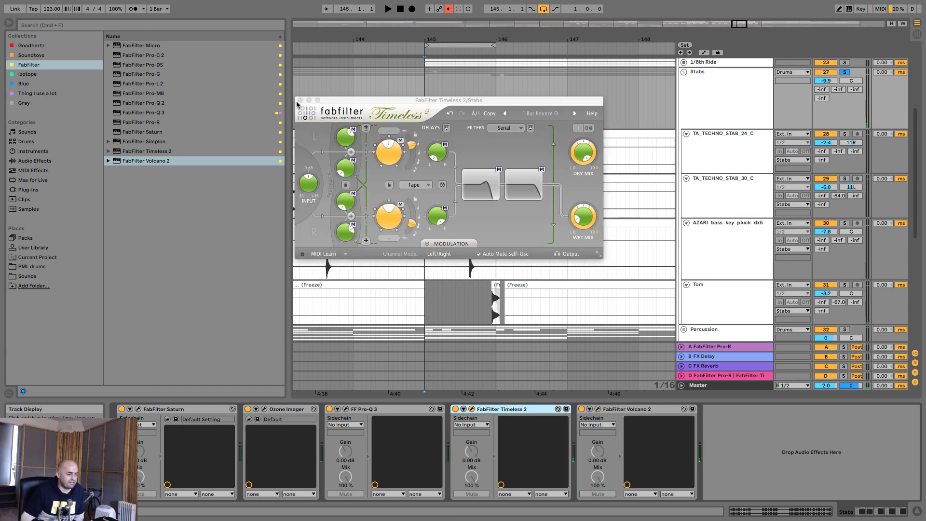
left_click(299, 101)
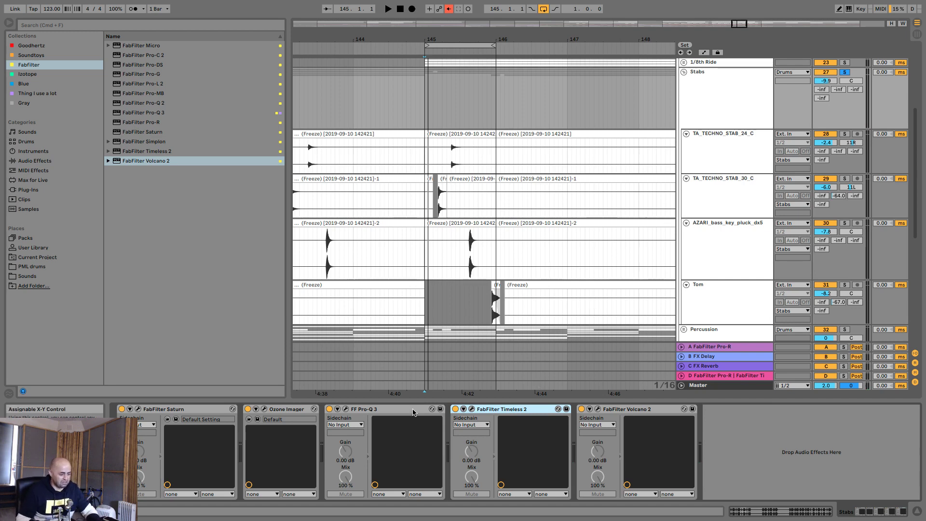
Move FF Pro-Q 3 to the end of the Stabs chain and check its spectrum during playback, then stop and close it.
left_click_drag(413, 411, 823, 424)
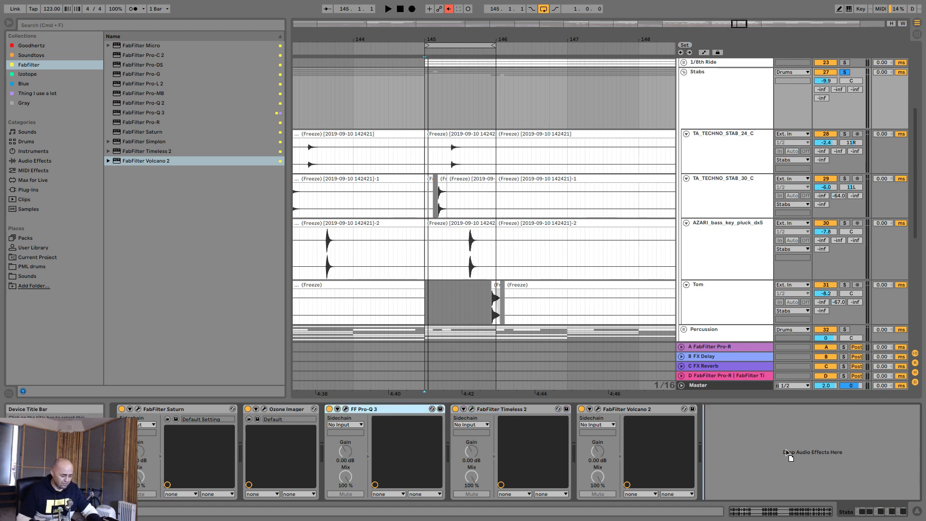
left_click_drag(785, 450, 786, 452)
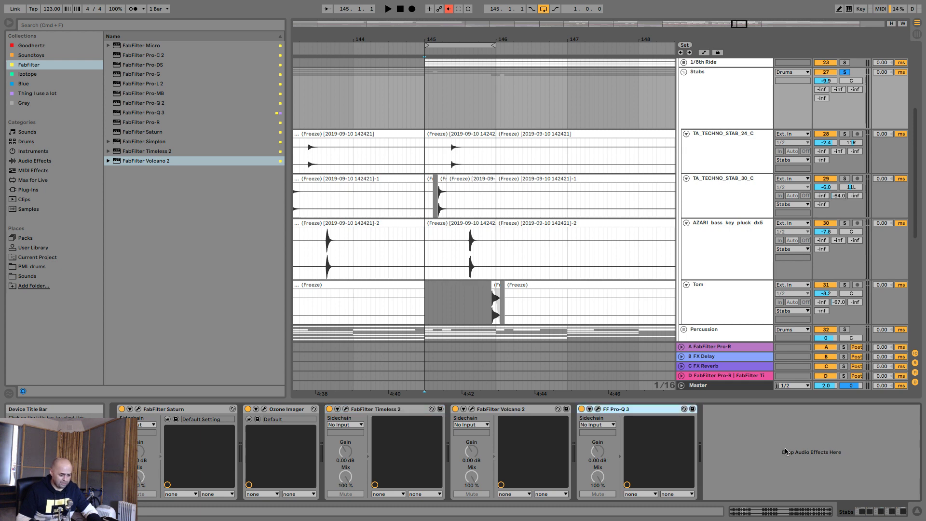
key("space")
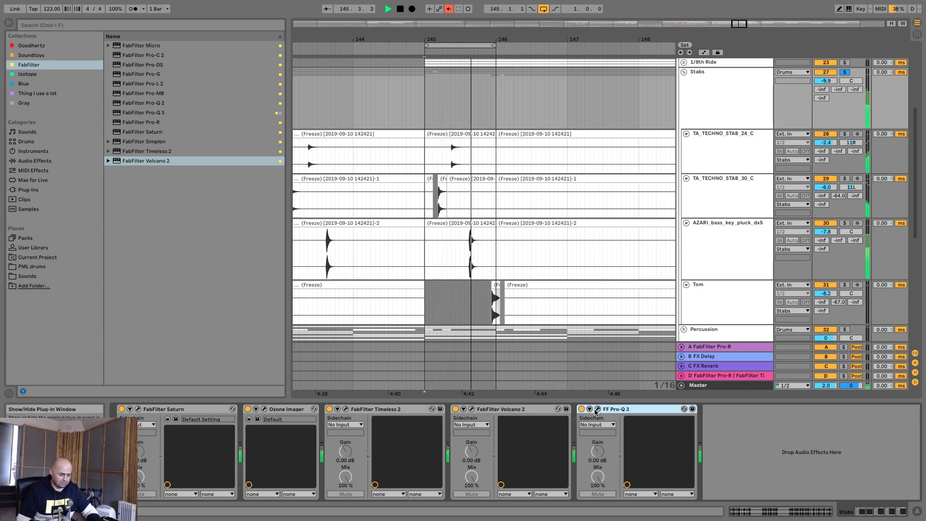
left_click(598, 409)
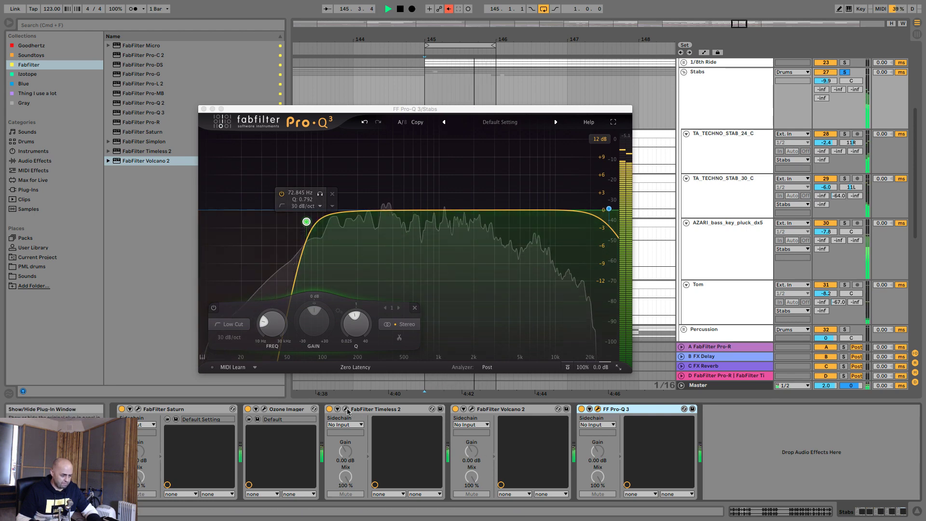
key("space")
left_click(203, 109)
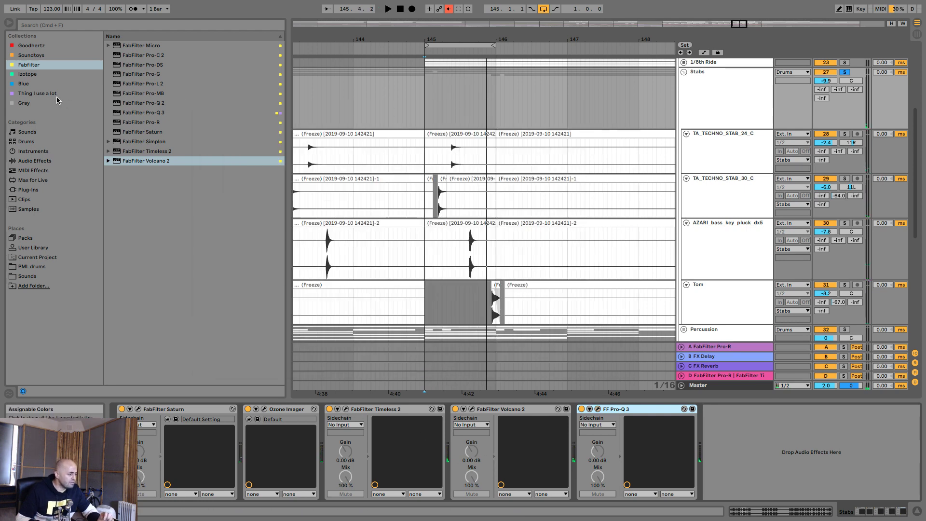
Add the Boots and Cats.adg rack to the end of the Stabs chain and lower its Boots macro to 80 during playback.
left_click(39, 93)
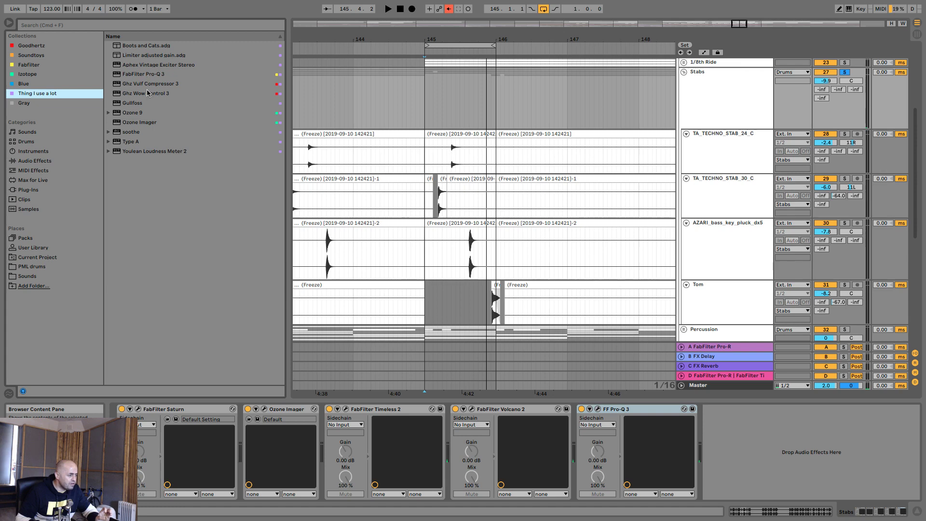
left_click_drag(141, 48, 387, 144)
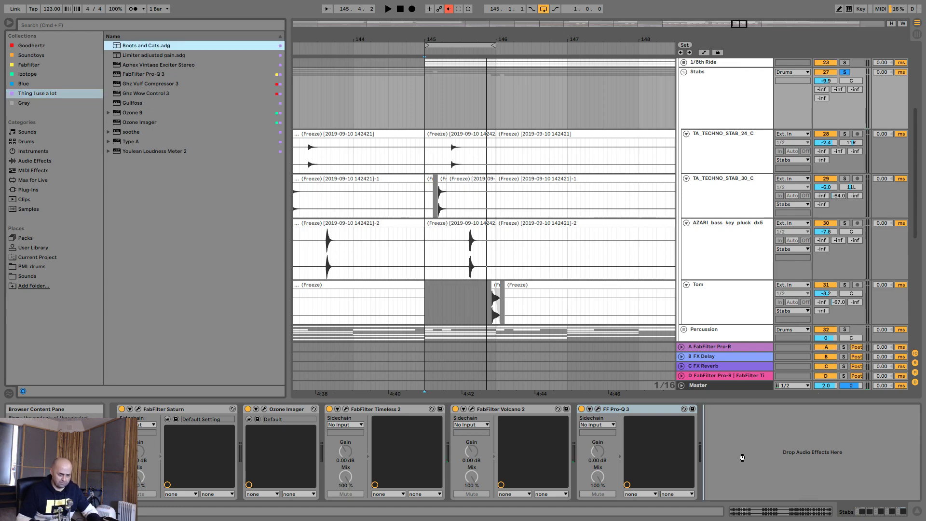
left_click_drag(742, 457, 743, 459)
key("space")
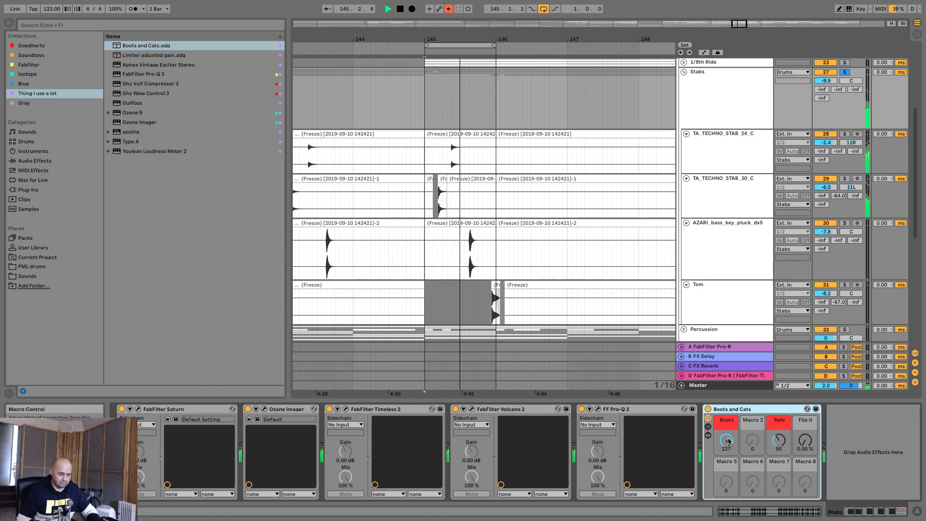
left_click_drag(731, 442, 731, 465)
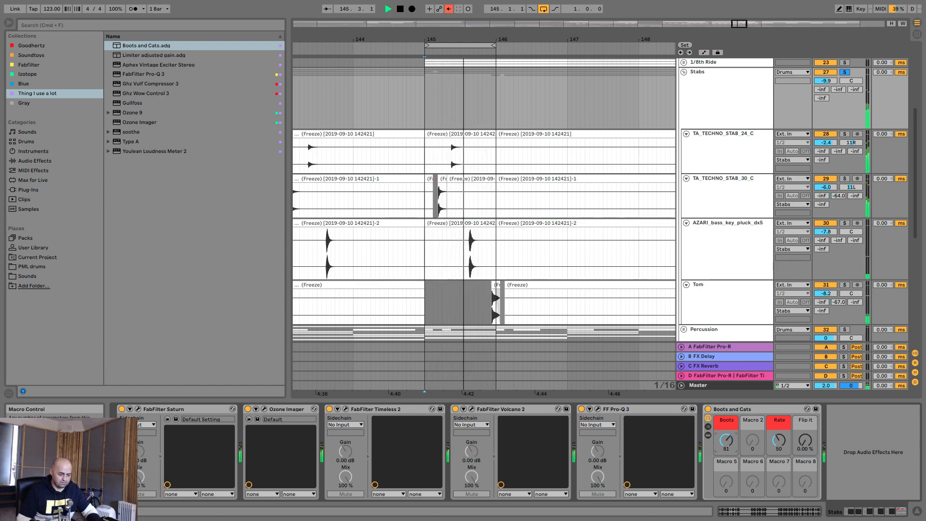
key("space")
Unsolo the Stabs group, solo the Drums group instead and play the loop.
left_click(845, 72)
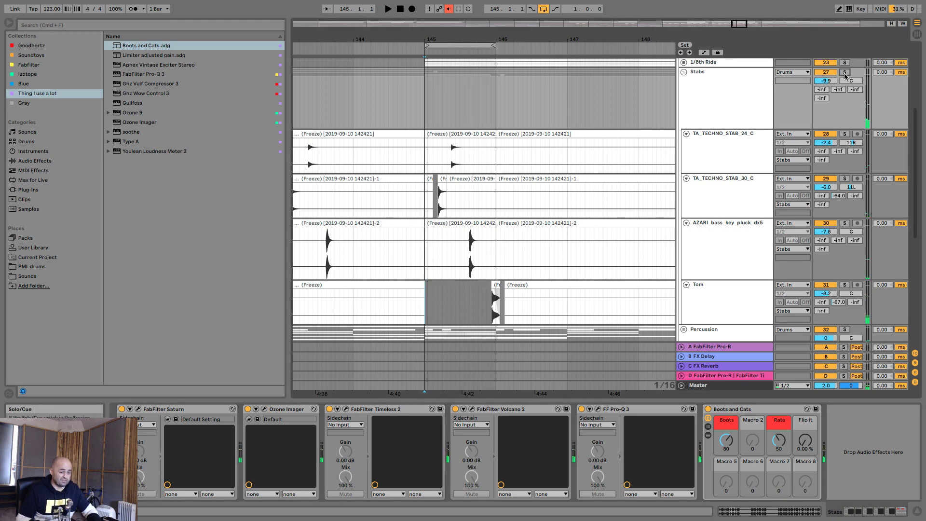
scroll(828, 155, "up", 5)
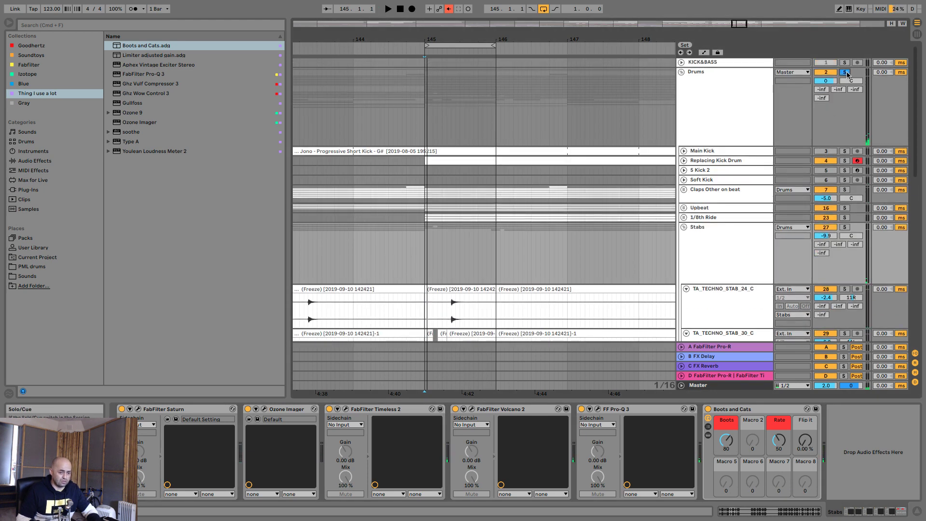
key("space")
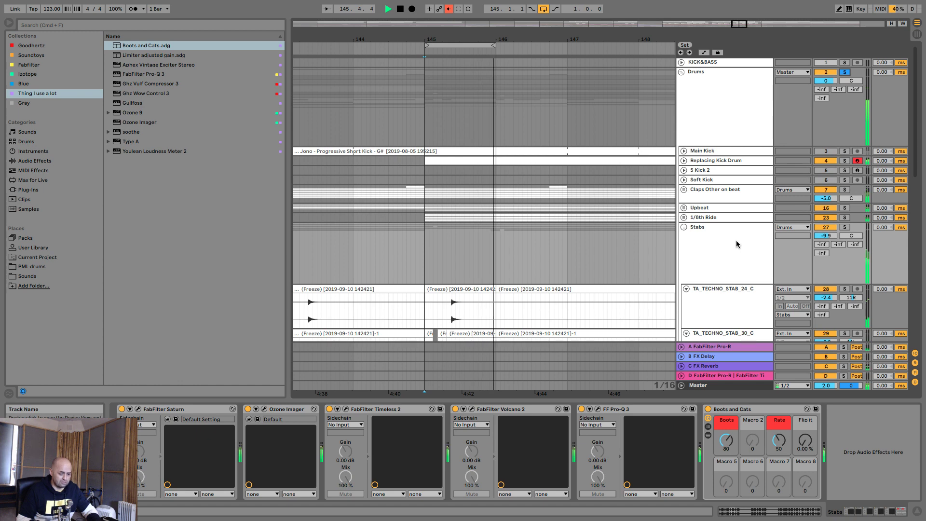
Isolate the pluck hit in bar 145 of the AZARI_bass_key_pluck_dx5 track and move it one sixteenth earlier to 145.3.2.
scroll(687, 231, "down", 4)
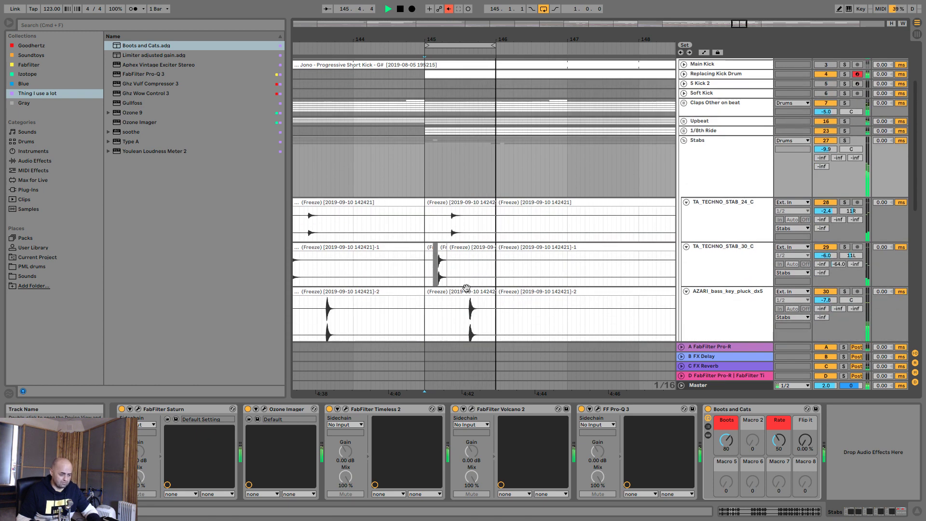
left_click(466, 288)
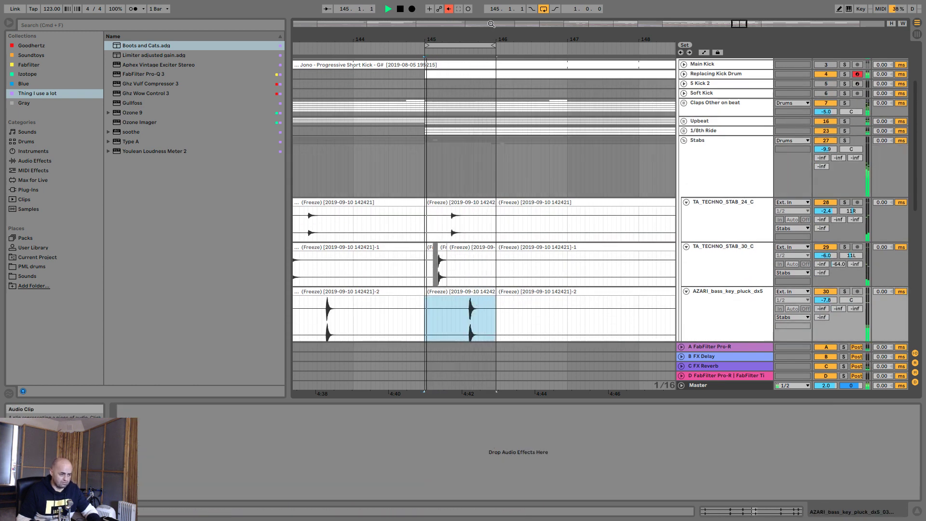
left_click_drag(491, 24, 488, 303)
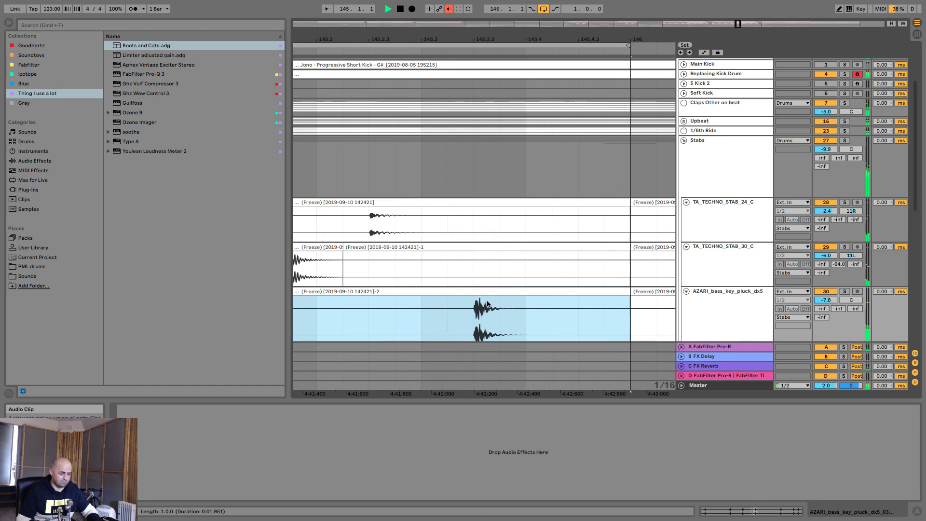
key("space")
key("z")
left_click_drag(481, 319, 516, 321)
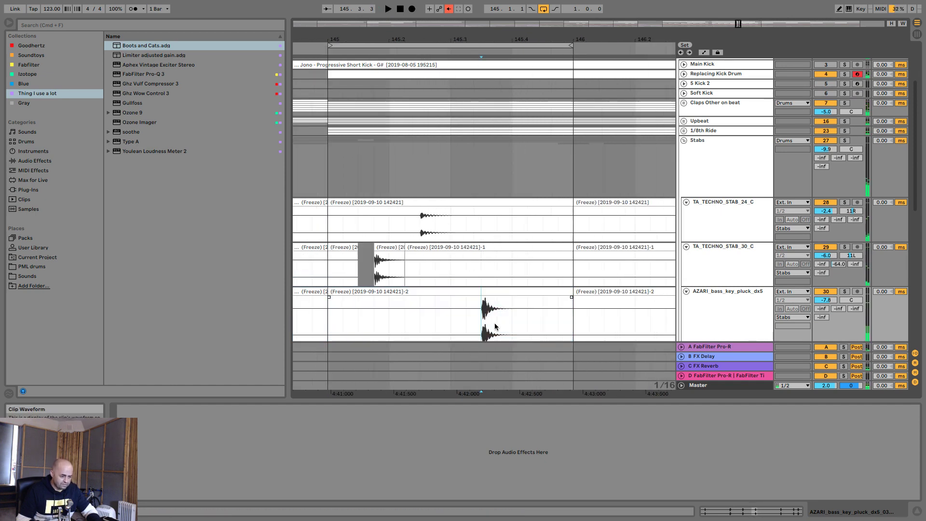
left_click_drag(495, 292, 479, 292)
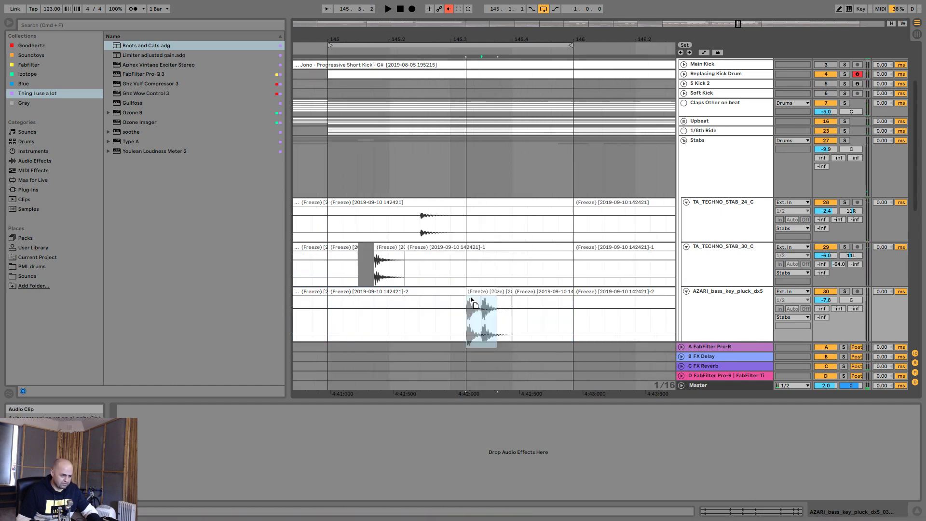
Audition the moved pluck hit in the loop, then return it one sixteenth later to 145.3.3.
key("space")
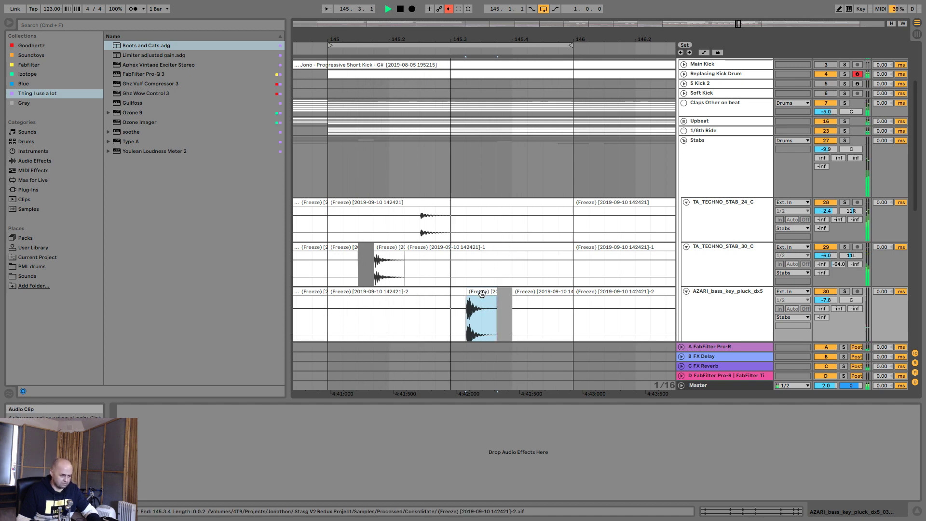
key("space")
left_click_drag(482, 292, 491, 293)
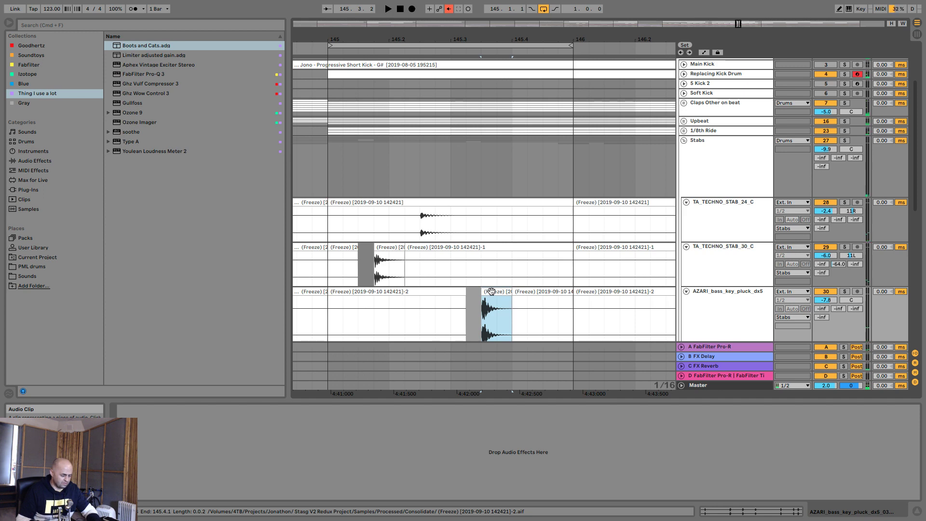
Try the isolated pluck hit reversed while the loop plays, then restore its forward direction.
key("r")
left_click(358, 316)
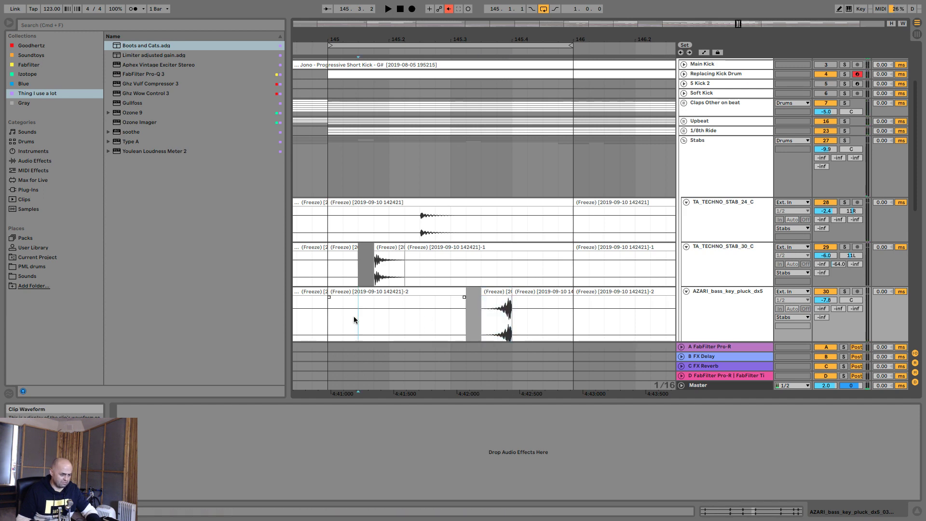
key("space")
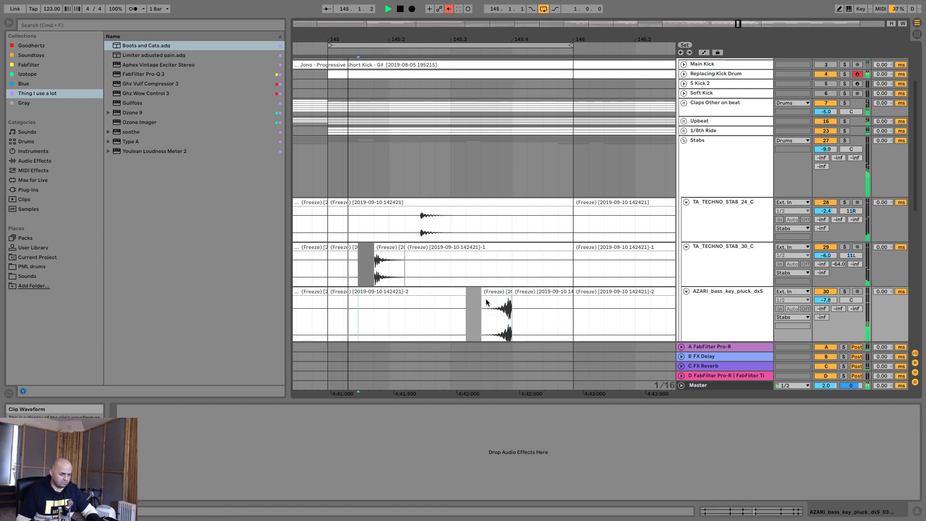
left_click(505, 299)
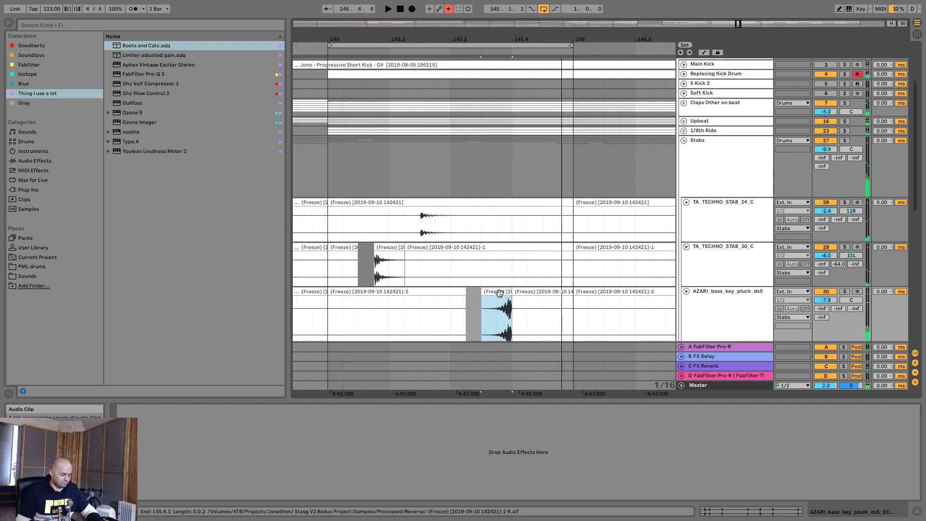
key("r")
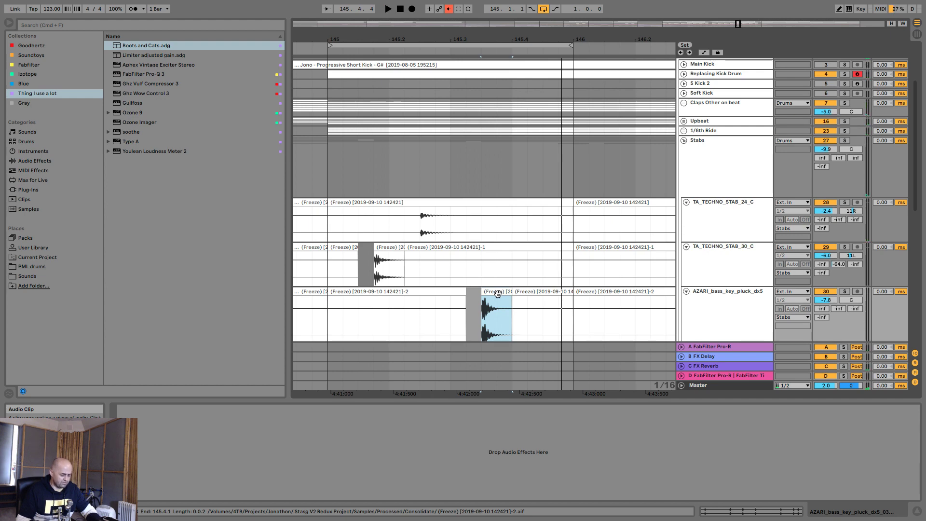
Copy the pluck hit directly in front of the original at 145.3.1 and reverse the copy.
left_click_drag(497, 293, 465, 290)
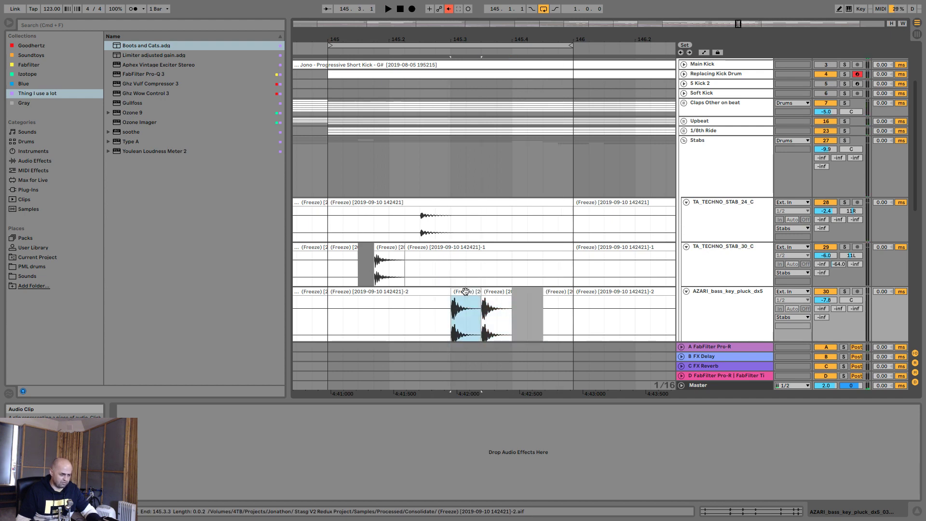
key("r")
left_click(444, 310)
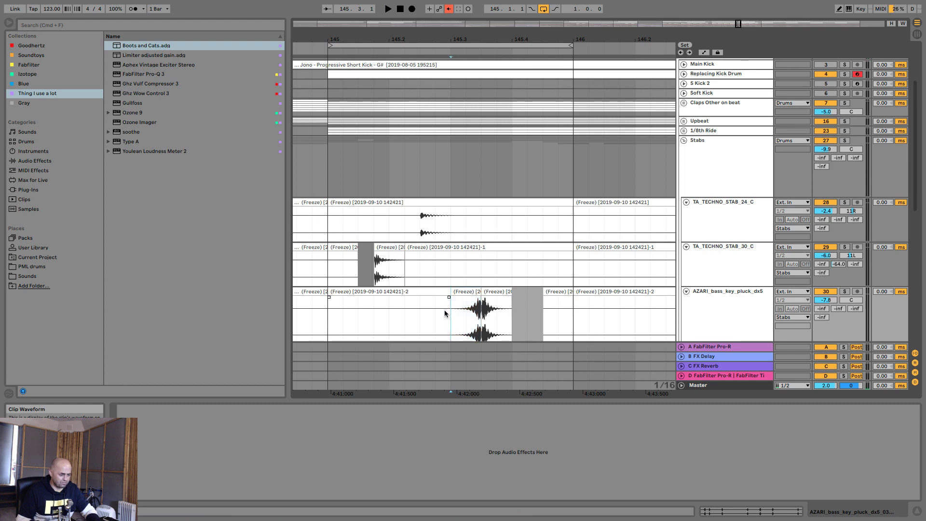
Audition the reversed copy with its clip gain lowered to -7.95 dB, then delete the copy.
double_click(466, 316)
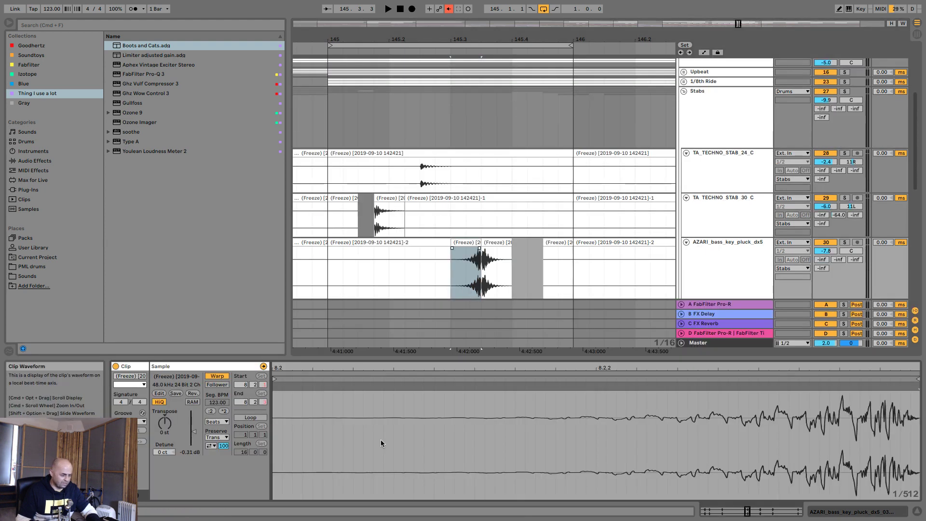
left_click_drag(187, 433, 193, 434)
key("space")
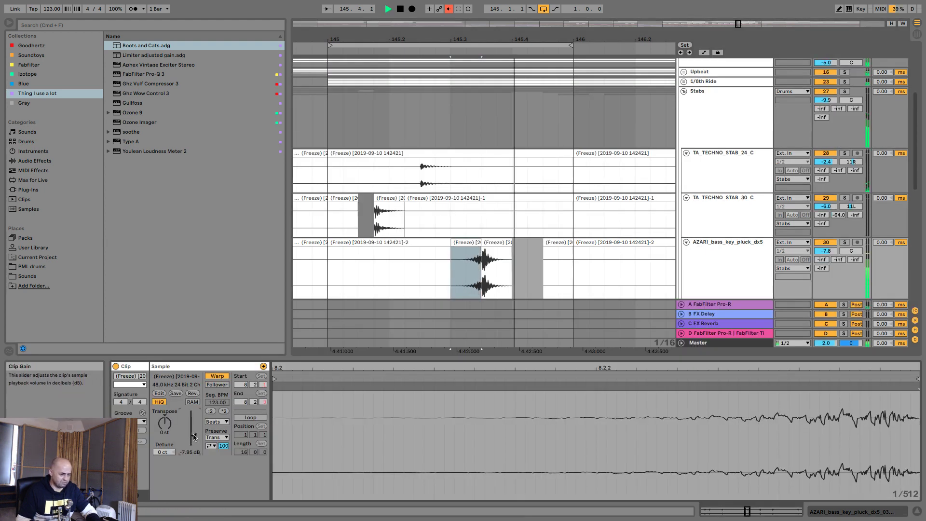
left_click(465, 245)
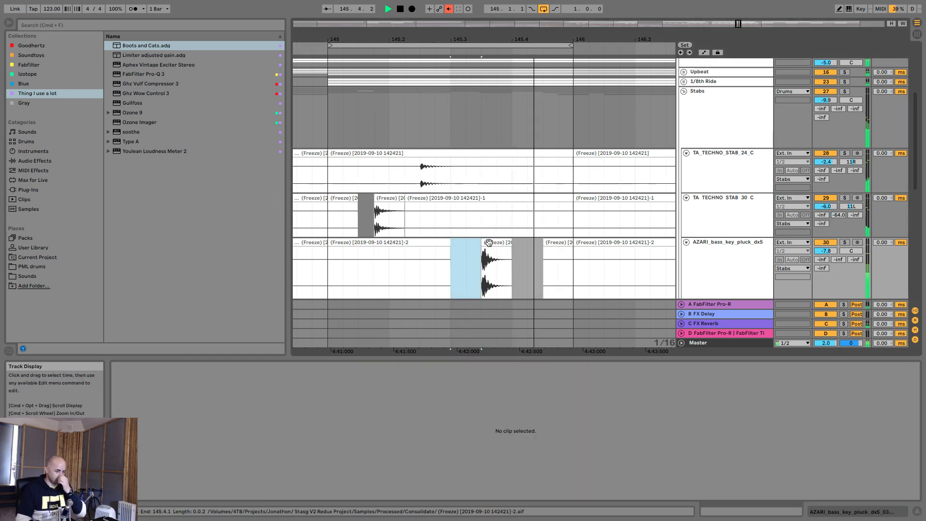
Shift the isolated pluck hit later during playback so it starts at 145.4.3, and set its clip gain to -3.30 dB.
left_click_drag(496, 243, 506, 243)
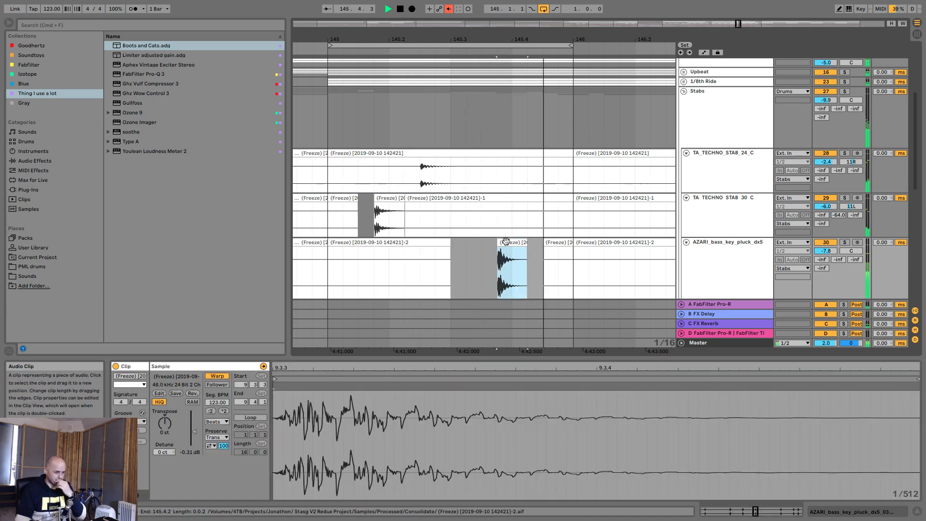
left_click_drag(506, 241, 533, 242)
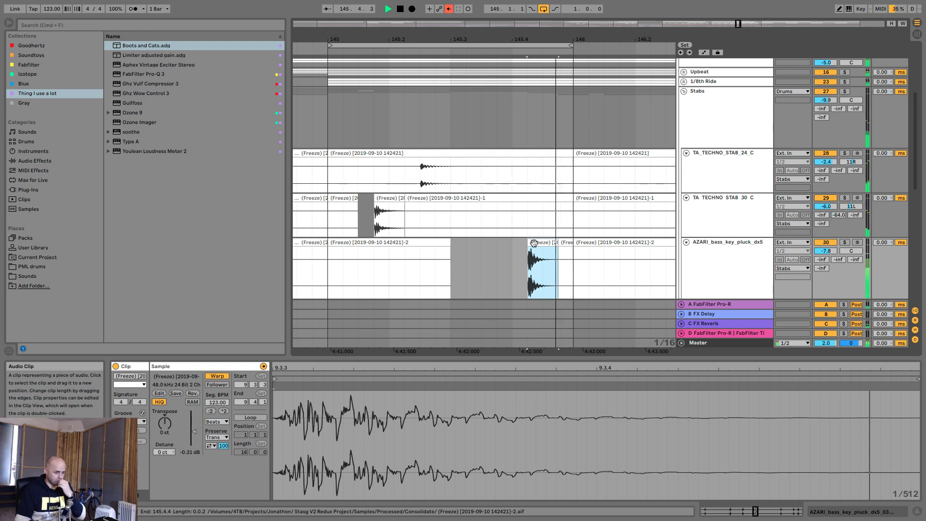
left_click_drag(534, 242, 524, 243)
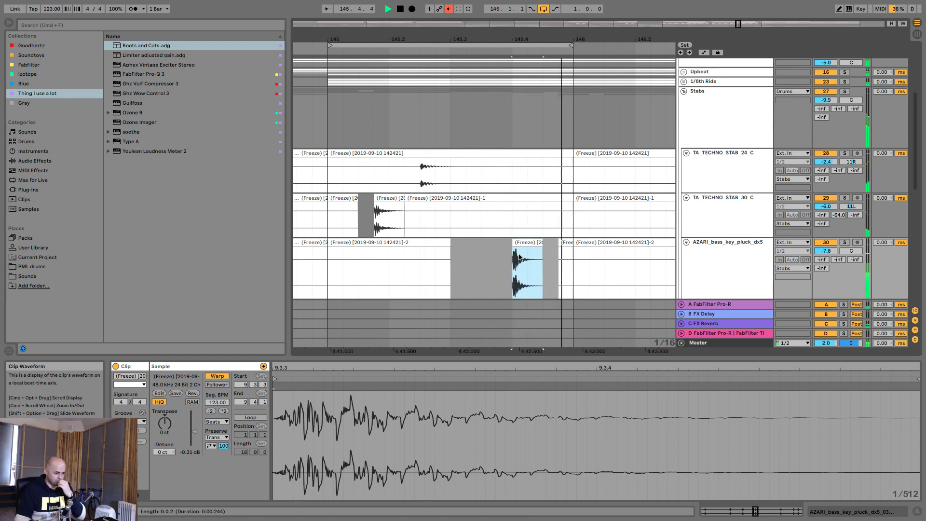
key("plus")
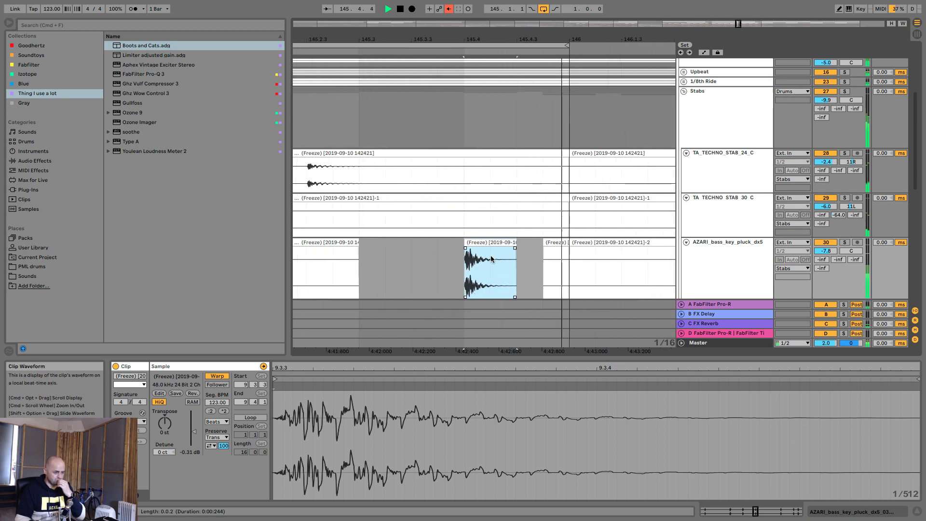
left_click_drag(502, 249, 539, 245)
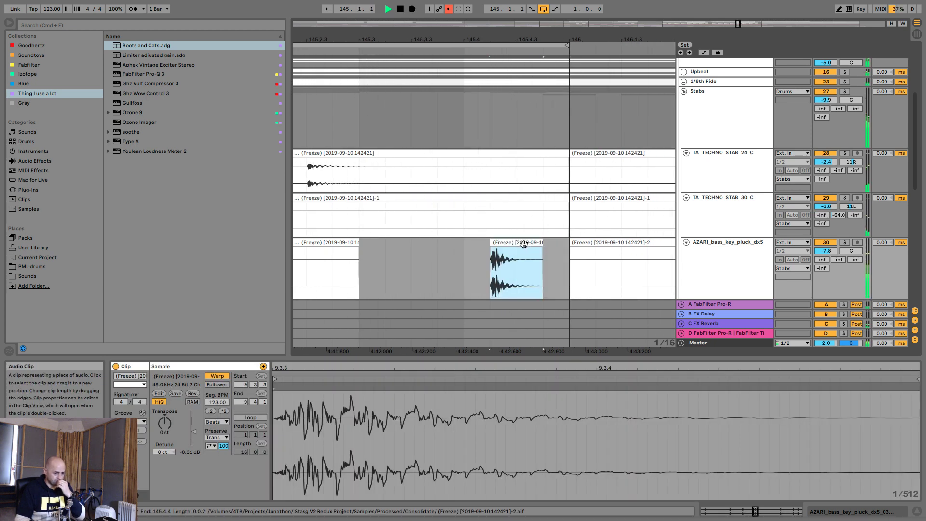
key("super+z")
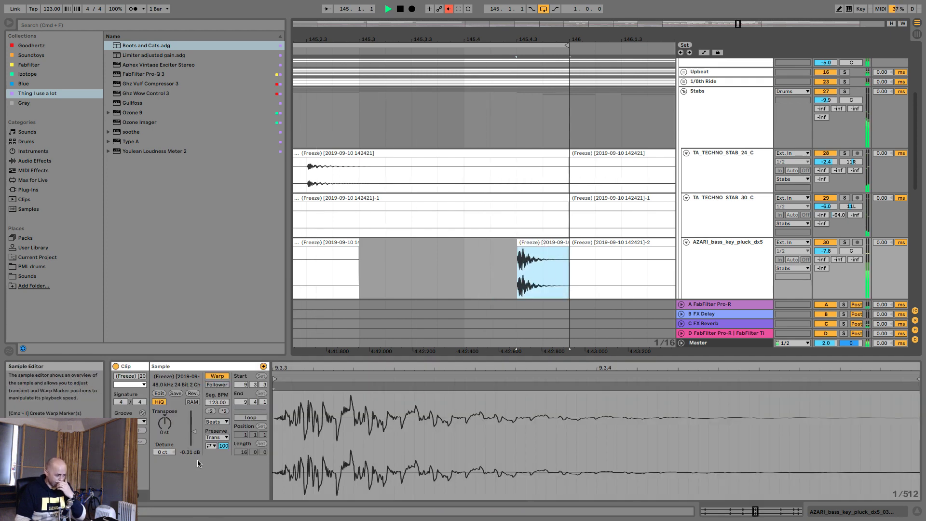
left_click_drag(195, 431, 194, 436)
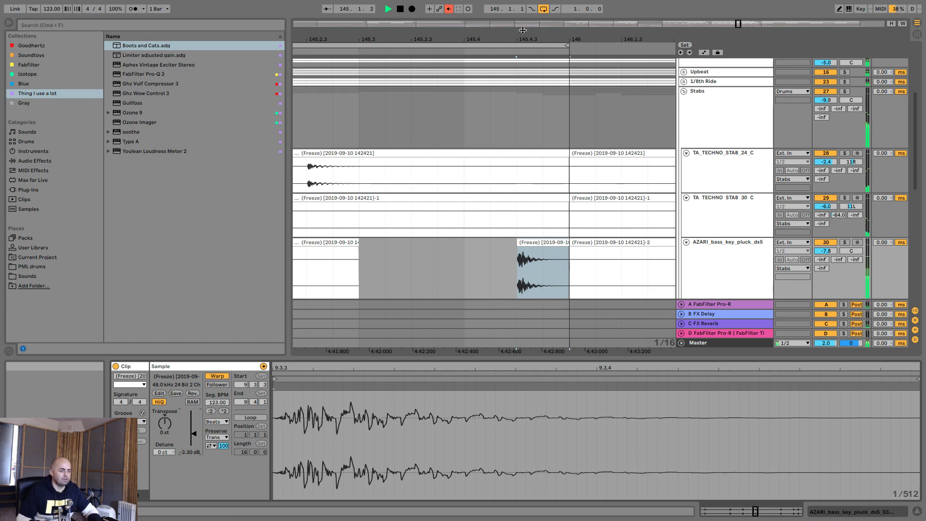
Extend the arrangement loop starting at bar 145 to a length of 3.3.3, keeping the Stabs group's tracks unfolded.
left_click_drag(525, 39, 525, 25)
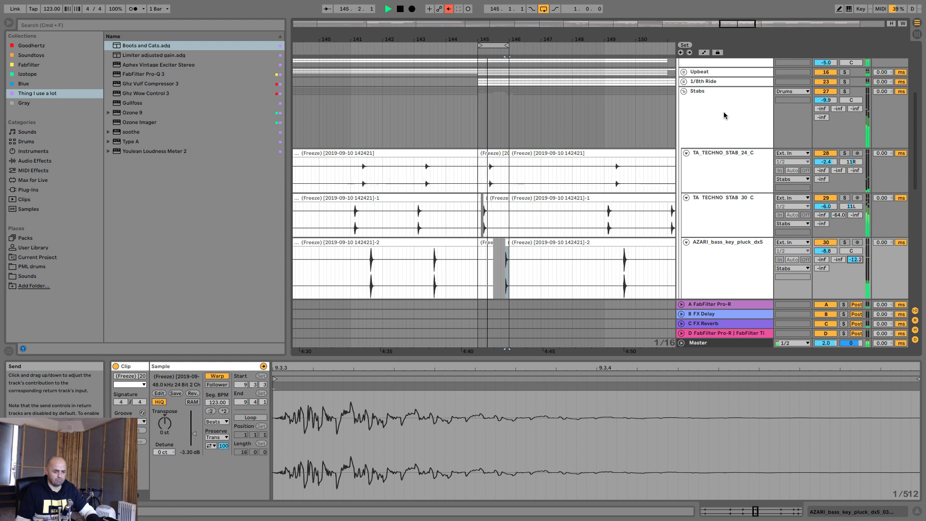
left_click(683, 91)
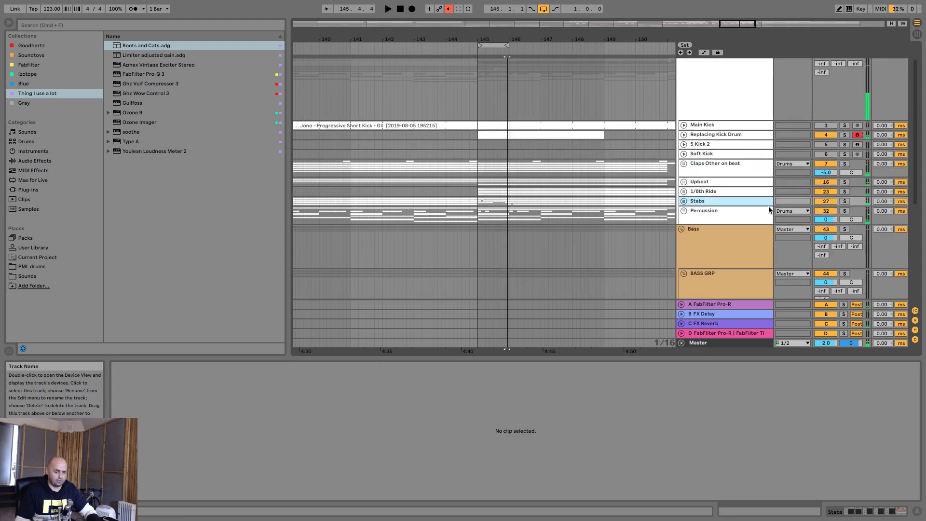
left_click(684, 210)
scroll(697, 210, "down", 2)
left_click(683, 153)
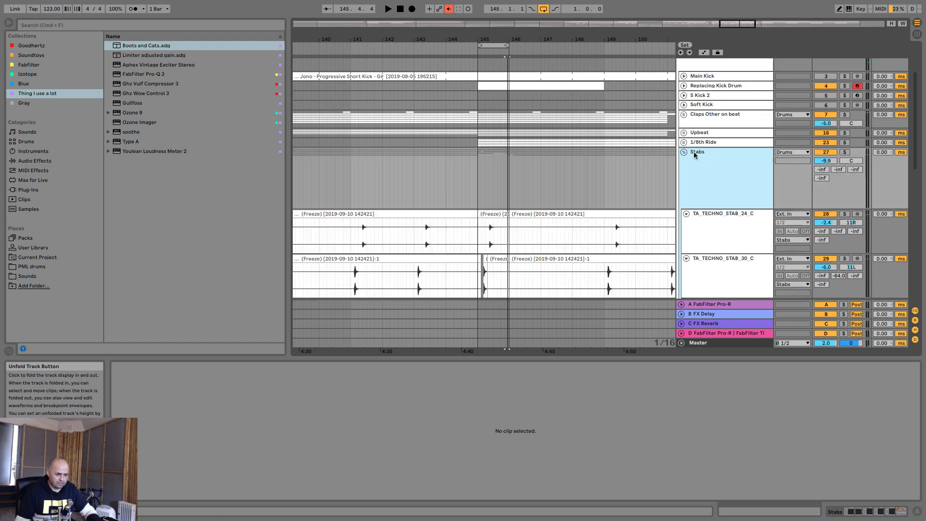
scroll(691, 229, "down", 3)
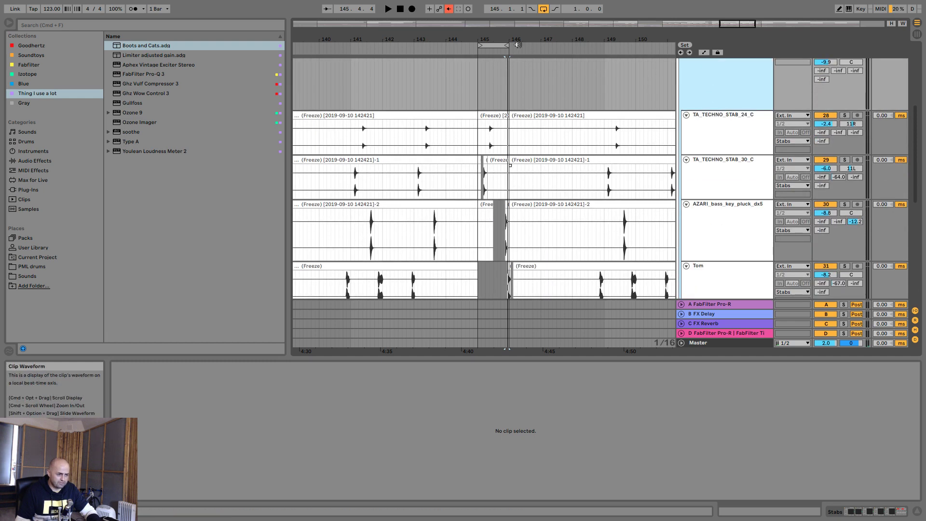
left_click_drag(505, 45, 601, 53)
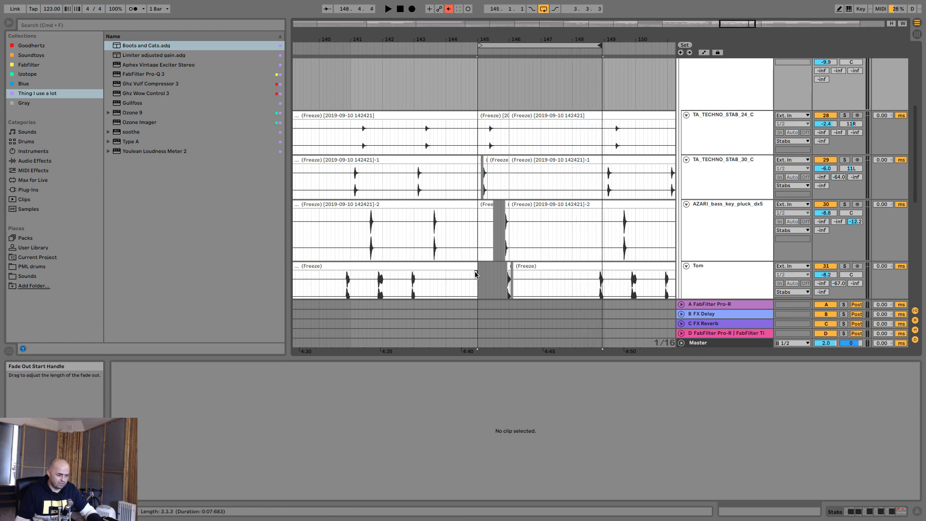
Extend the arrangement loop starting at bar 145 to a length of 4.0.0 and fold the Stabs group.
left_click_drag(479, 280, 506, 264)
left_click(511, 268)
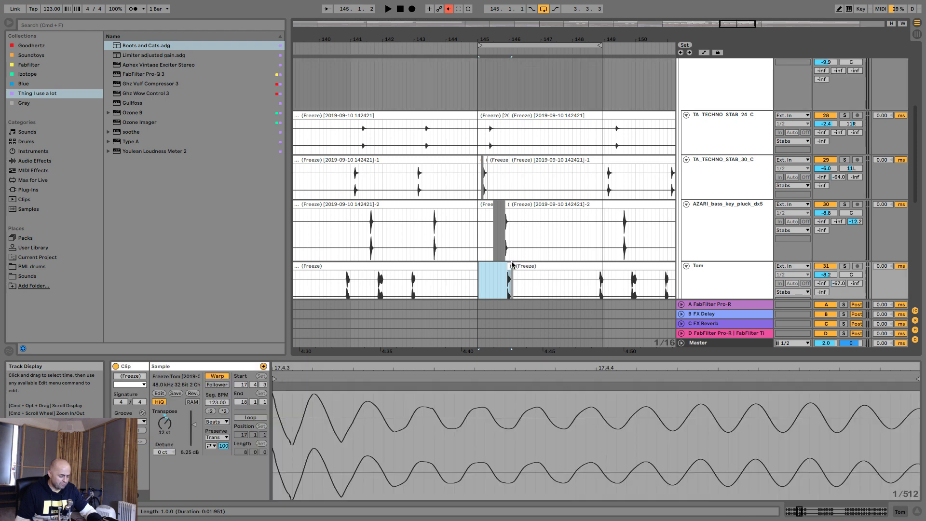
left_click(590, 268)
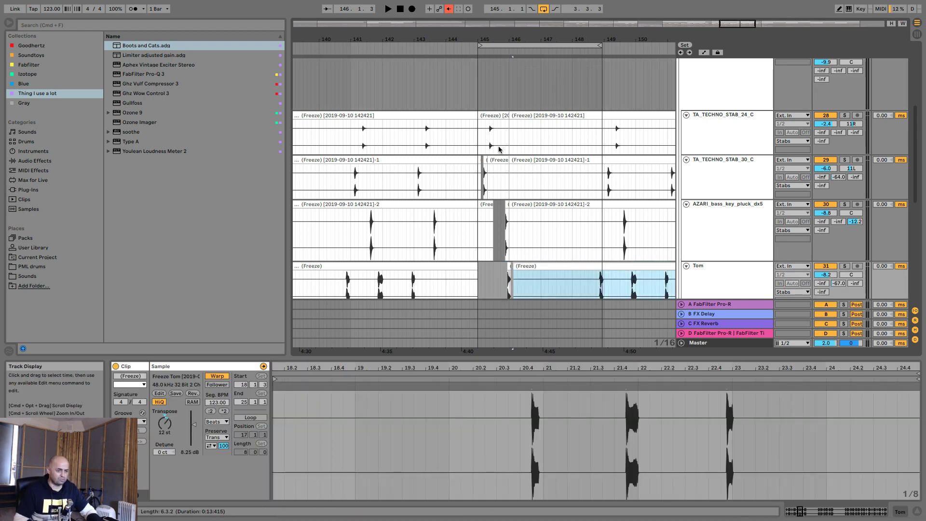
left_click(604, 60, "shift")
scroll(690, 219, "up", 5)
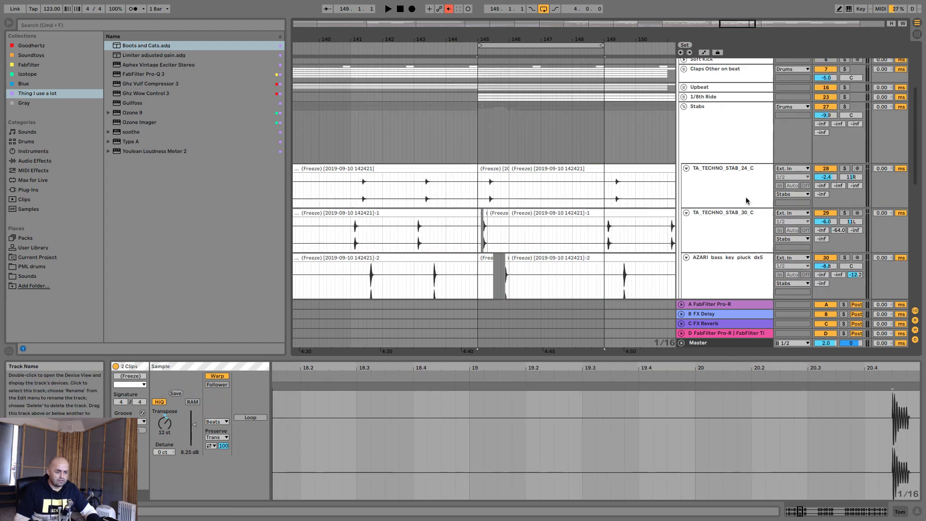
left_click(689, 219)
scroll(702, 233, "down", 5)
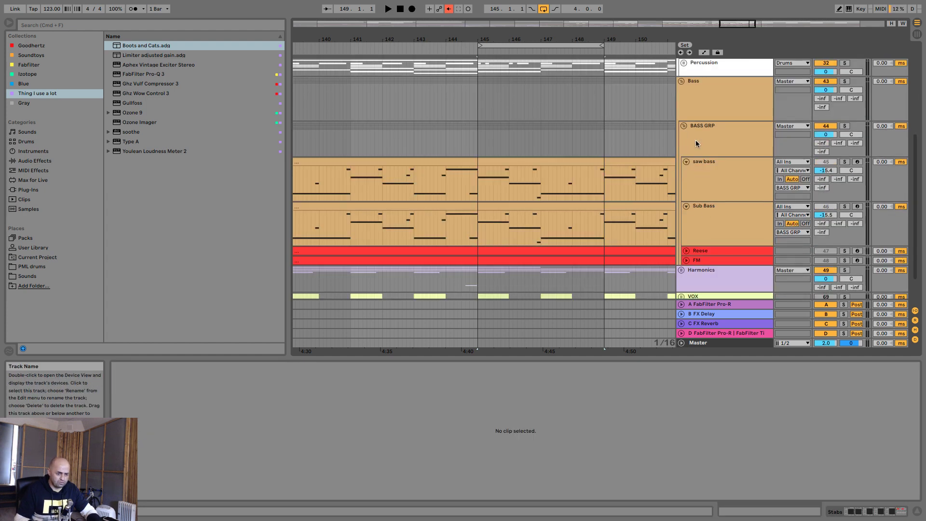
Play the loop from bar 145, unfold the VOX group and activate it so the Vocal Stab track is heard.
left_click(476, 100)
key("space")
scroll(578, 121, "up", 5)
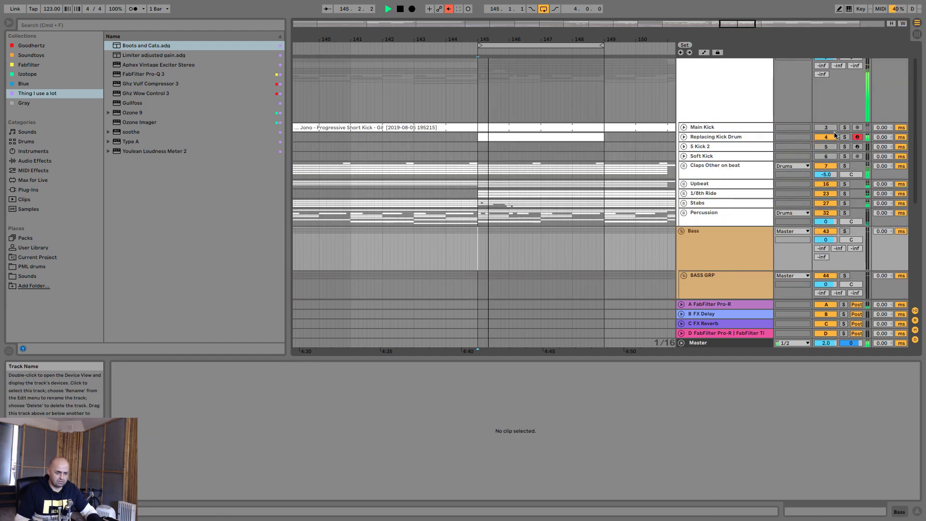
scroll(823, 135, "up", 1)
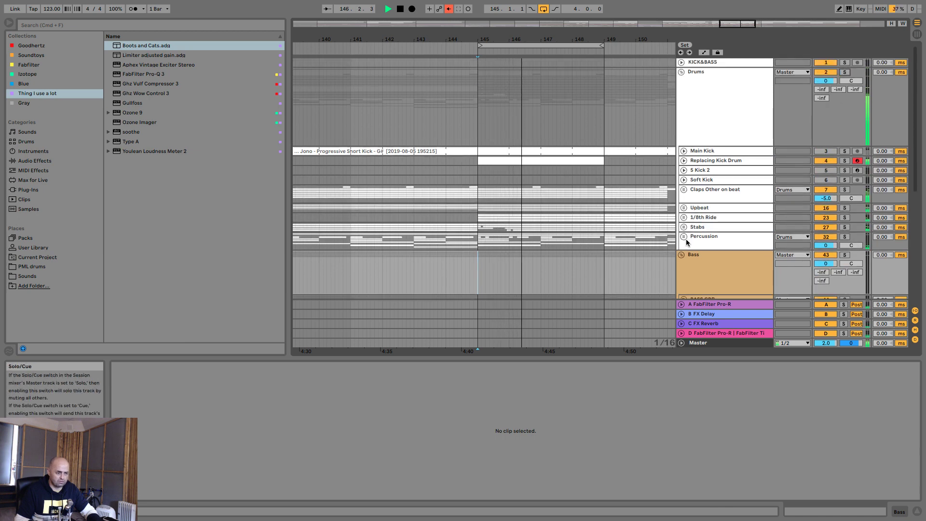
scroll(685, 243, "down", 5)
scroll(687, 243, "down", 4)
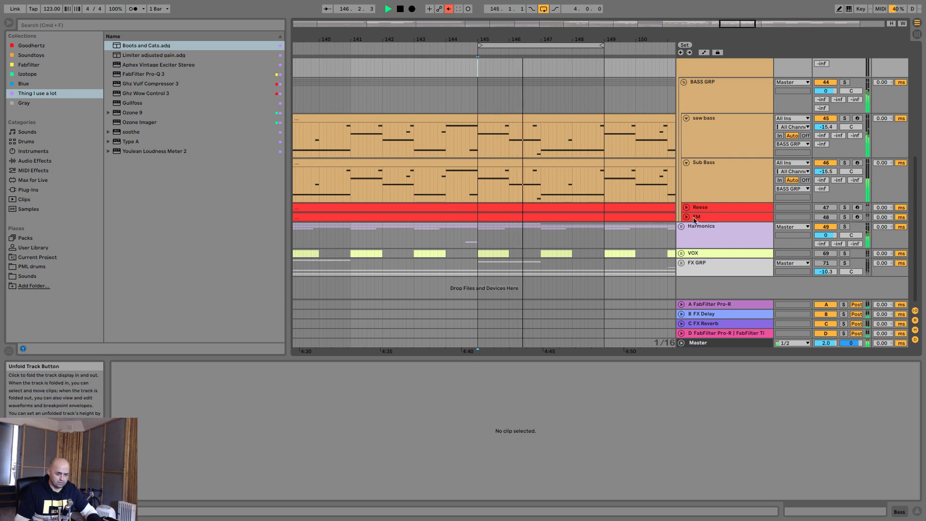
left_click(681, 252)
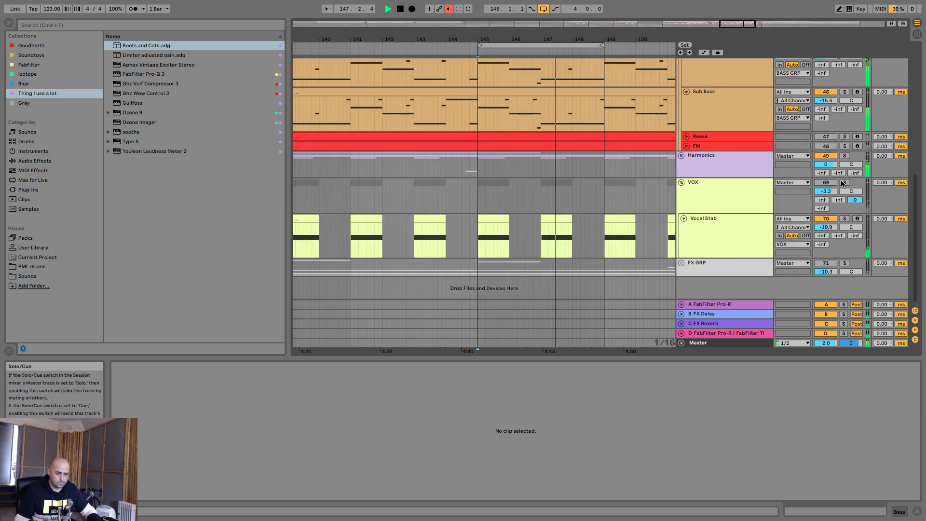
left_click(721, 231)
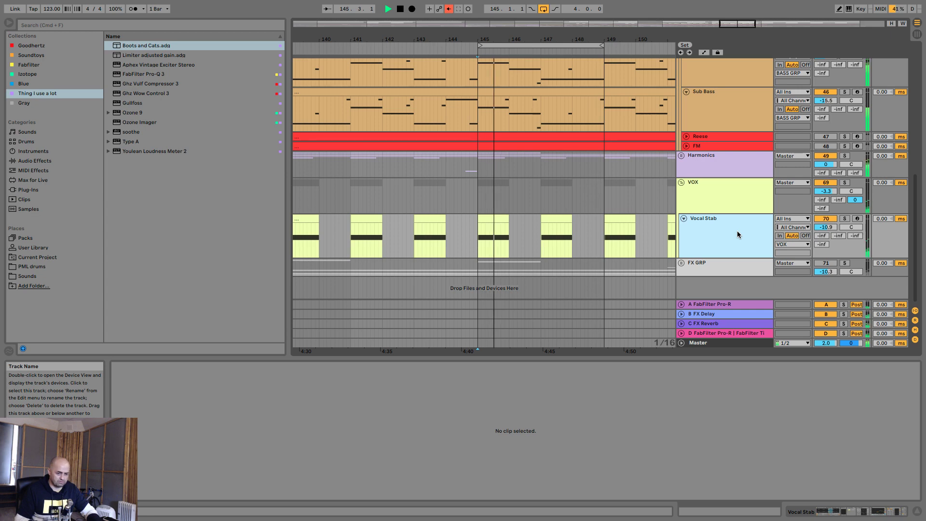
Solo the VOX group and switch on the L1+ Ultramaximizer, Stasg Vocal Chop Rack and Downbeat Impact Delay on Vocal Stab.
double_click(737, 233)
key("space")
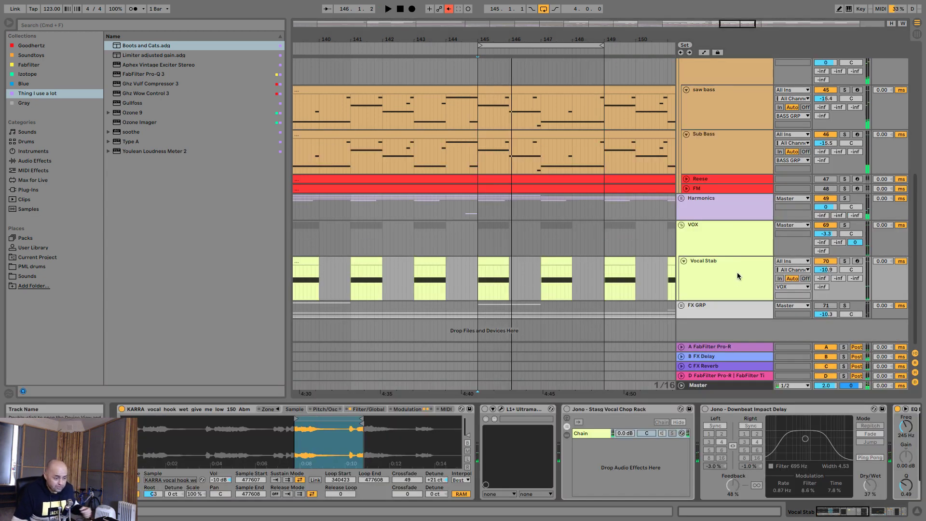
left_click(845, 225)
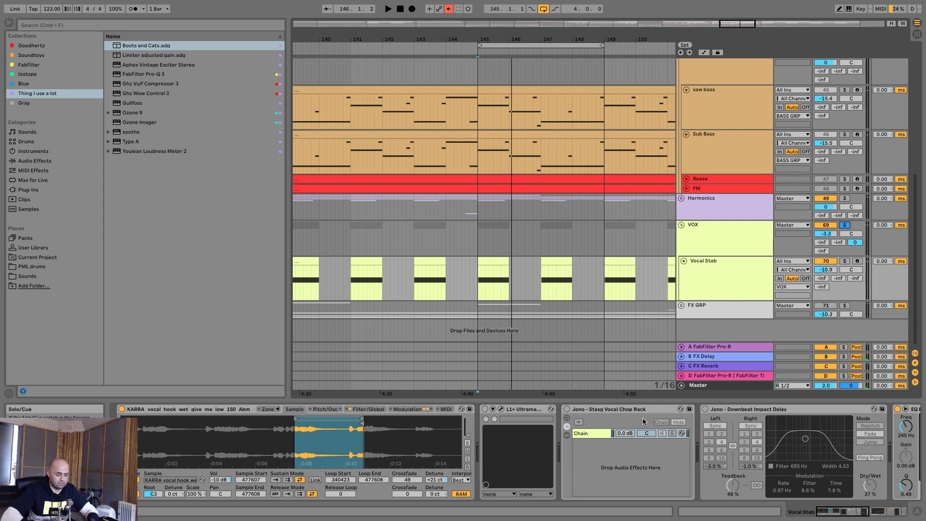
left_click(484, 408)
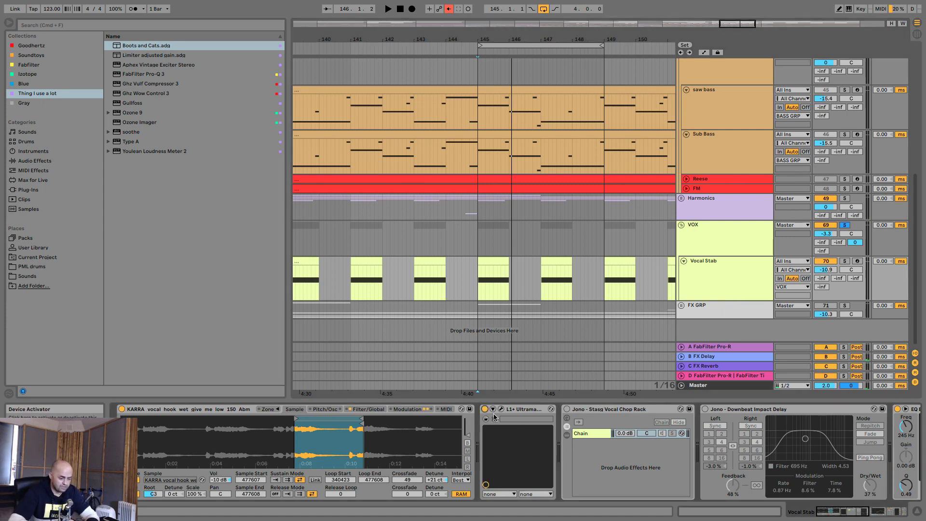
left_click(711, 410)
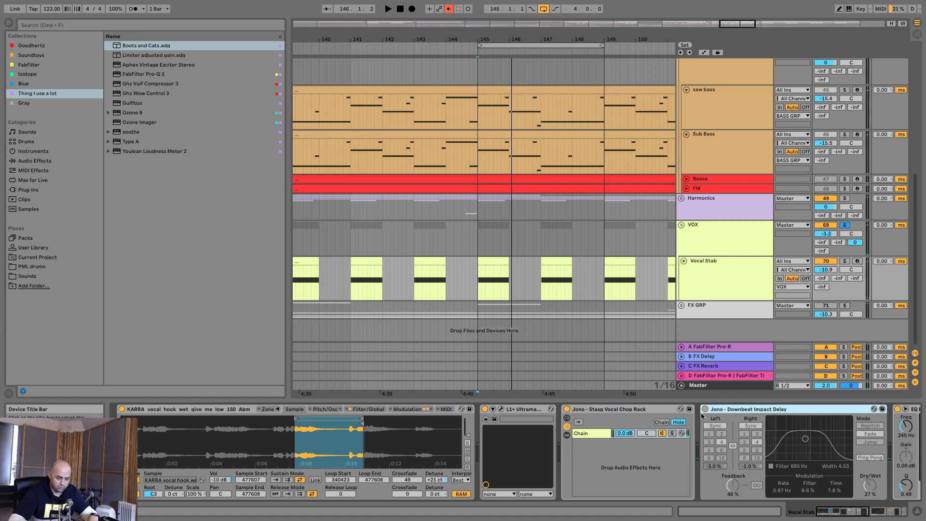
left_click(705, 409)
left_click_drag(881, 512, 902, 515)
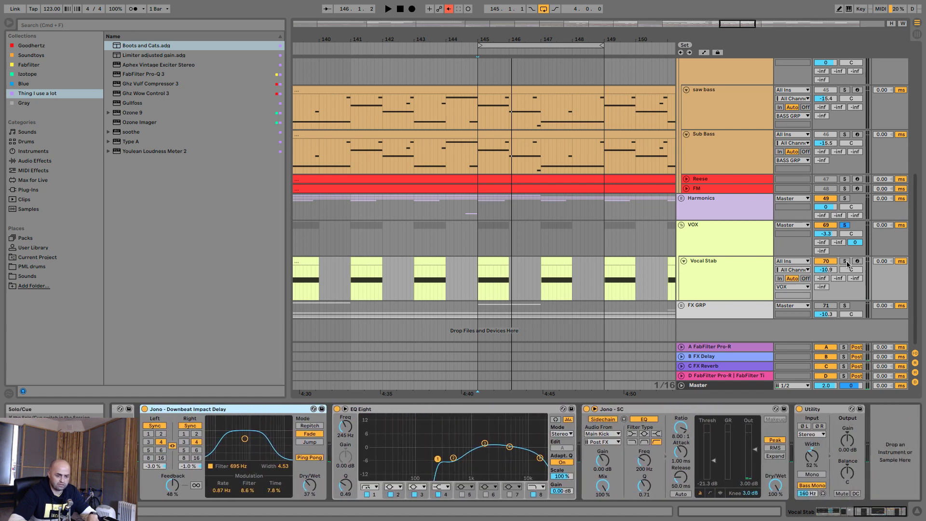
Audition the soloed vocal with the Downbeat Impact Delay bypassed and switched back on.
key("space")
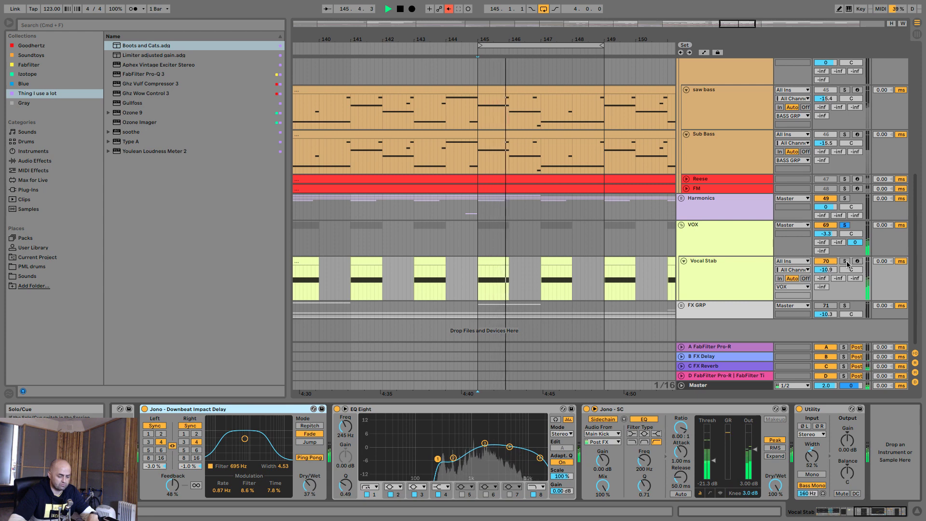
left_click(144, 409)
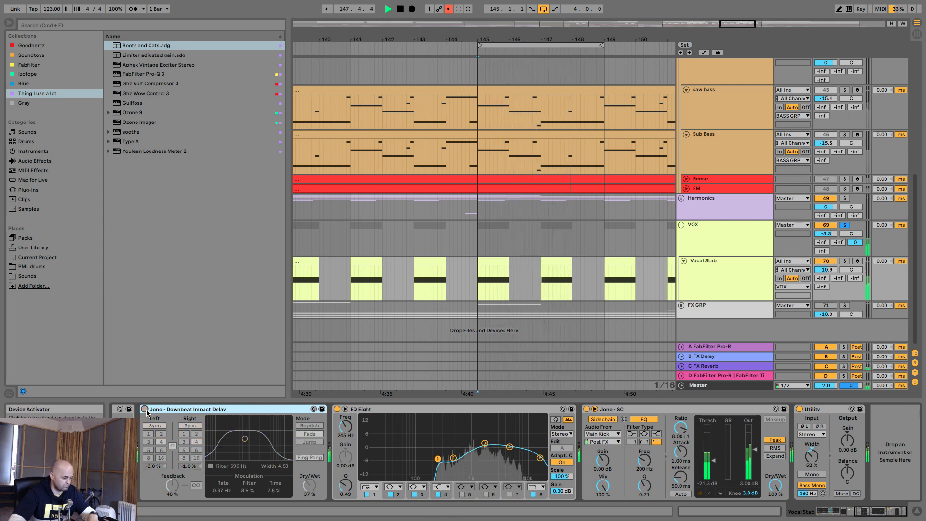
left_click(144, 409)
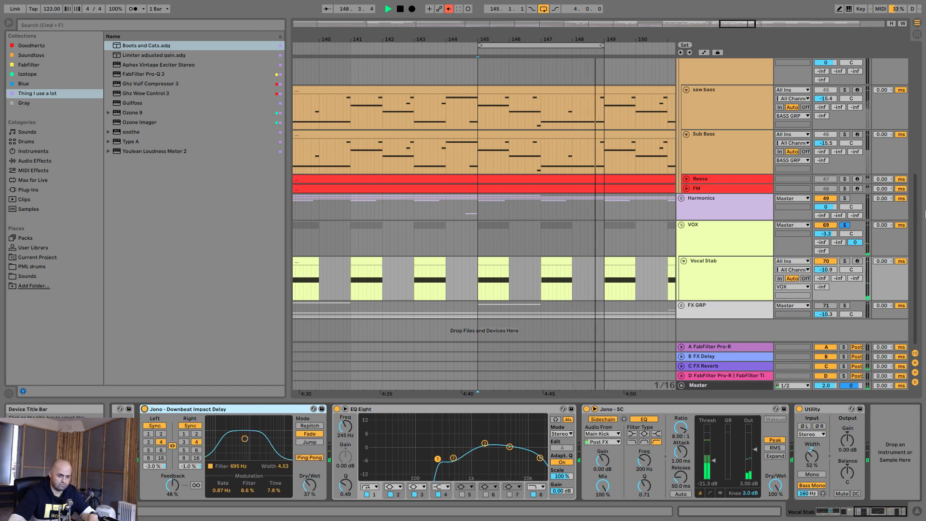
Unsolo the VOX group and set the Vocal Stab track's volume to -6.5 dB in the full mix.
left_click(844, 225)
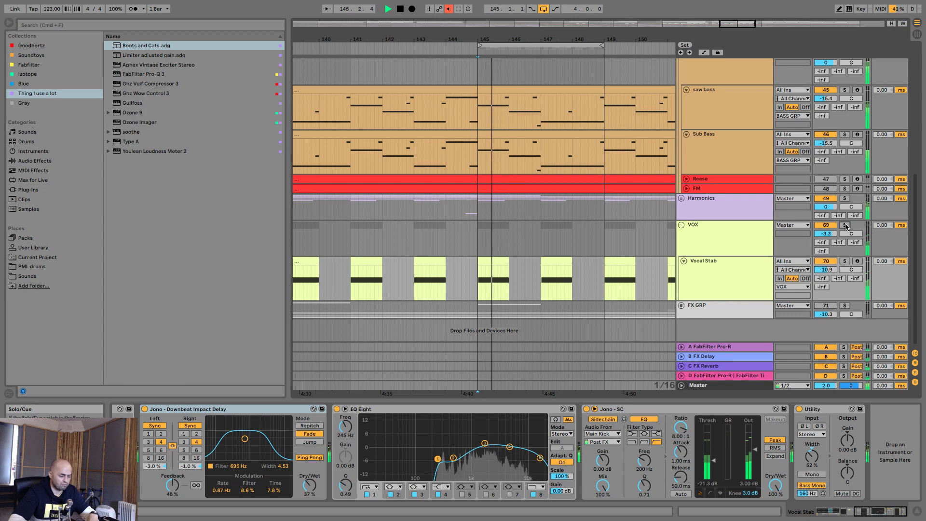
left_click_drag(826, 269, 825, 260)
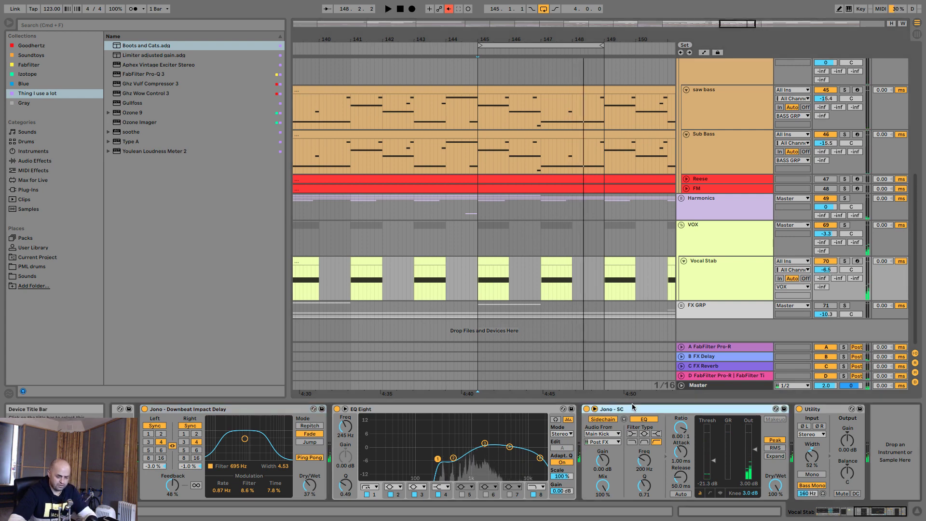
Delete the SC compressor, the Utility, the 245 Hz EQ Eight and the Downbeat Impact Delay from the end of Vocal Stab's chain.
key("Delete")
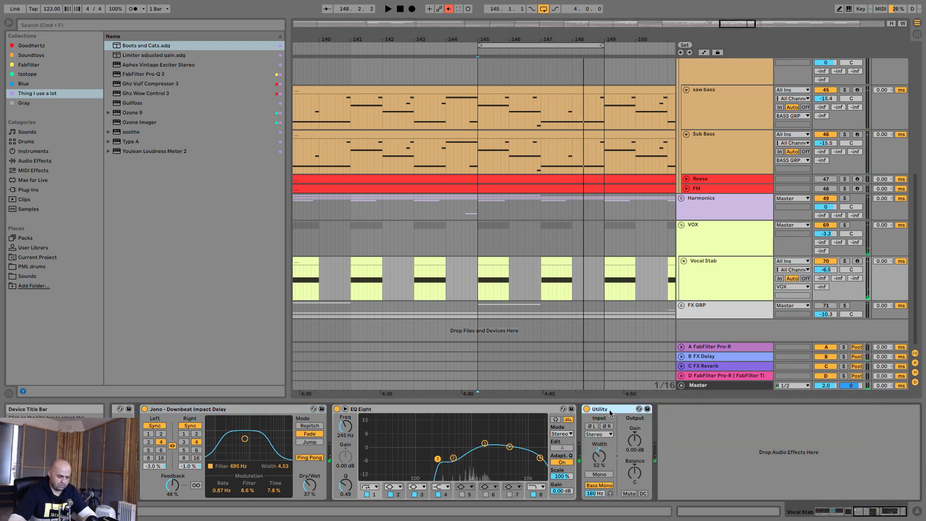
key("Delete")
key("Delete")
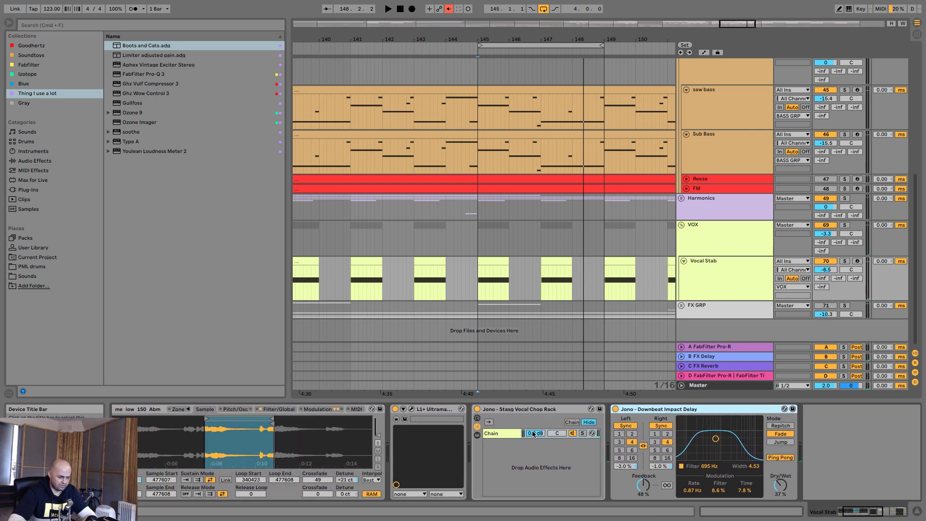
key("ctrl+z")
key("ctrl+z")
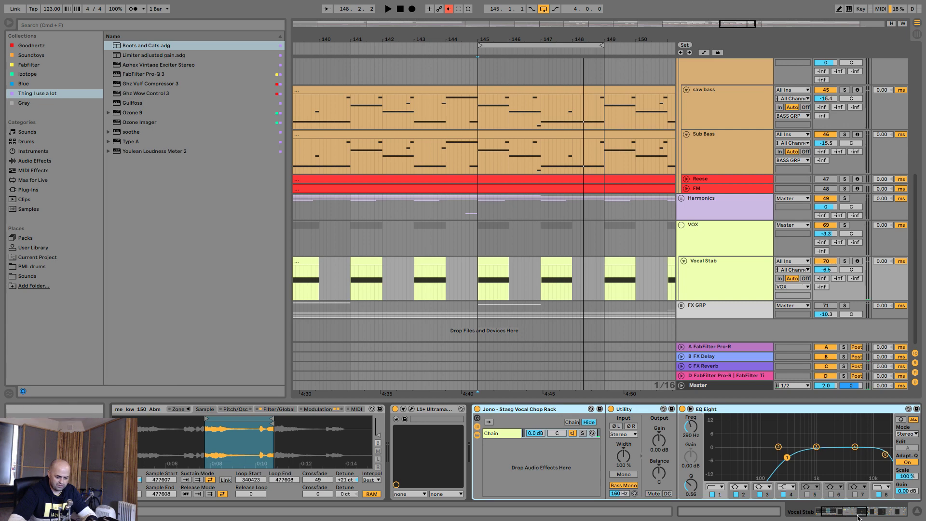
Solo the VOX group, compare the vocal with the Stasg Vocal Chop Rack bypassed and enabled, and delete the rack.
left_click(858, 516)
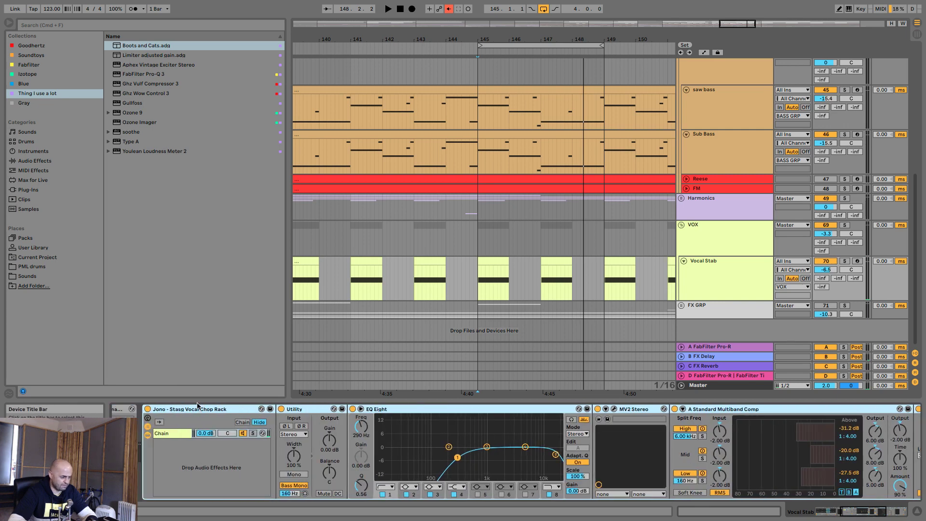
left_click(148, 409)
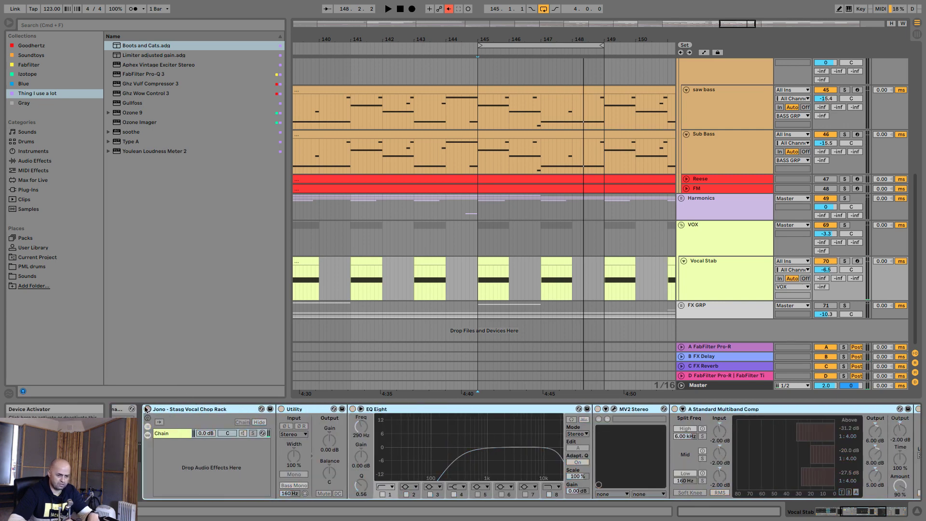
left_click(844, 225)
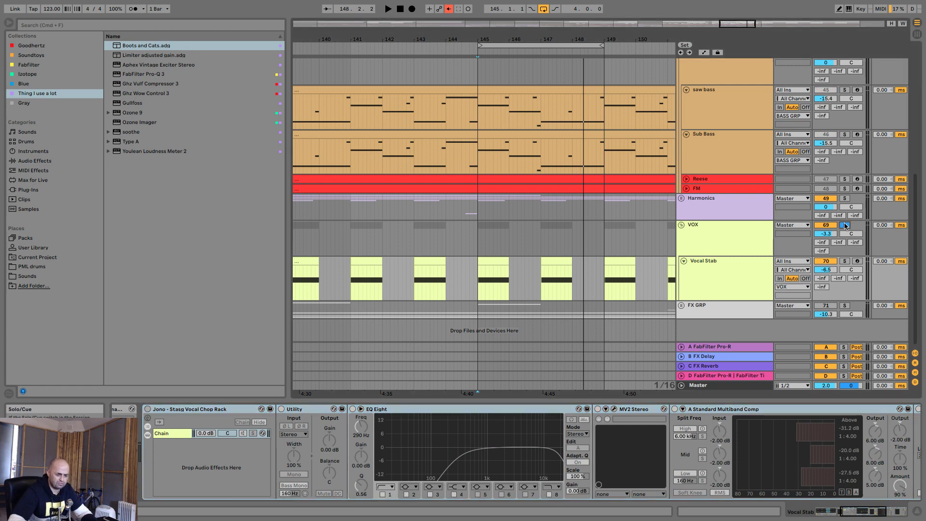
key("space")
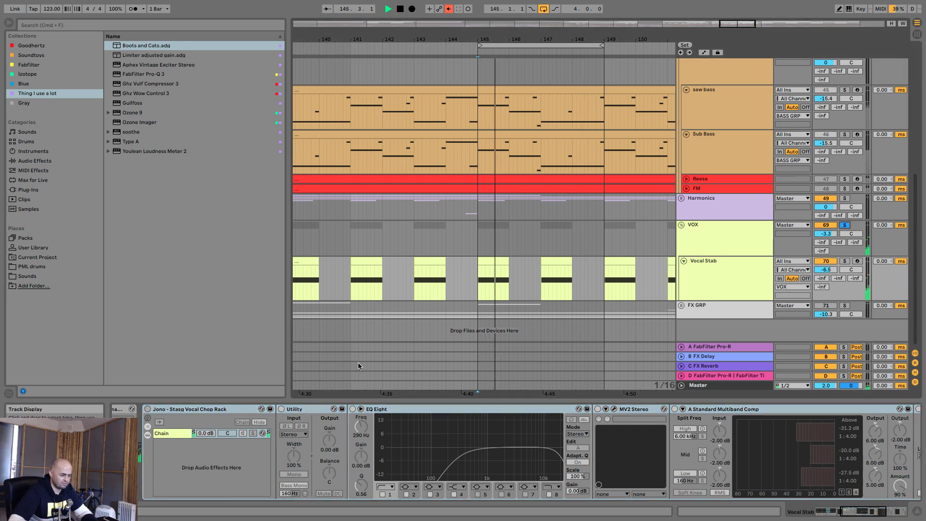
left_click(147, 408)
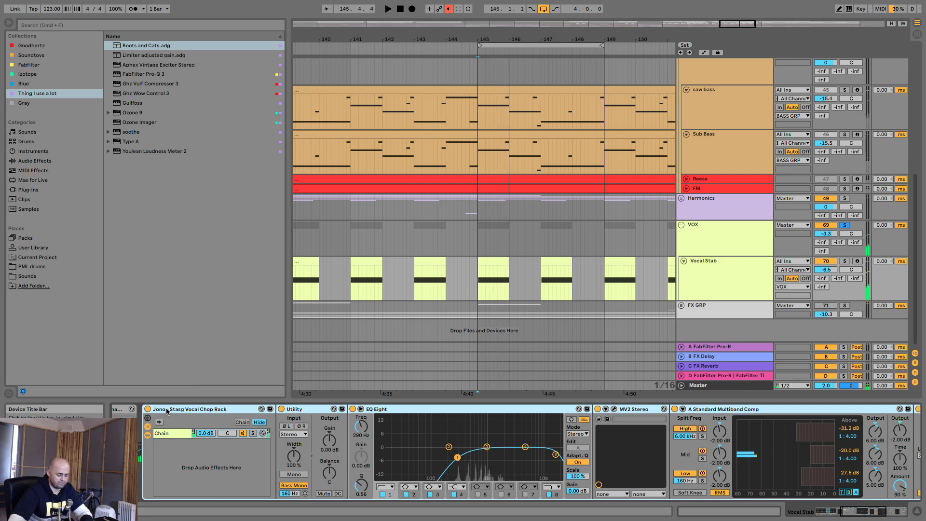
left_click(861, 514)
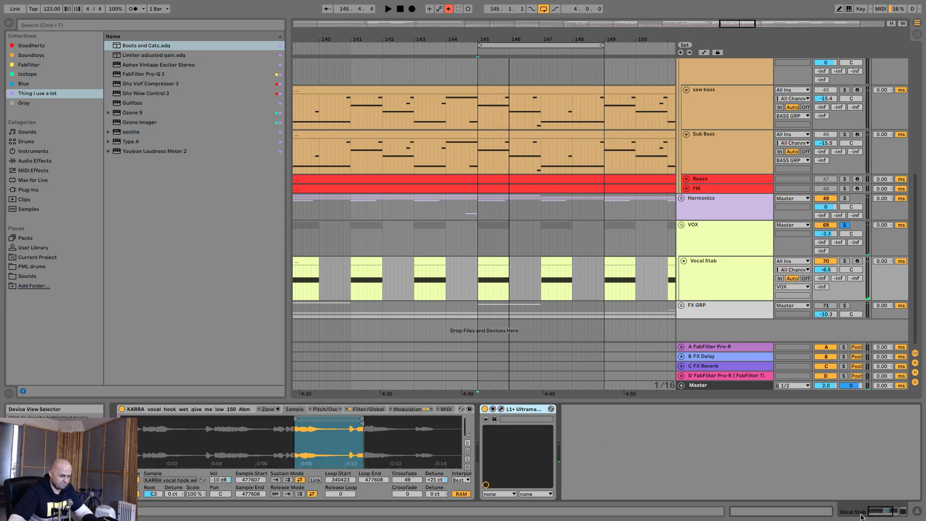
Check the L1+ Ultramaximizer's settings during playback and delete it from the Vocal Stab track.
left_click(501, 410)
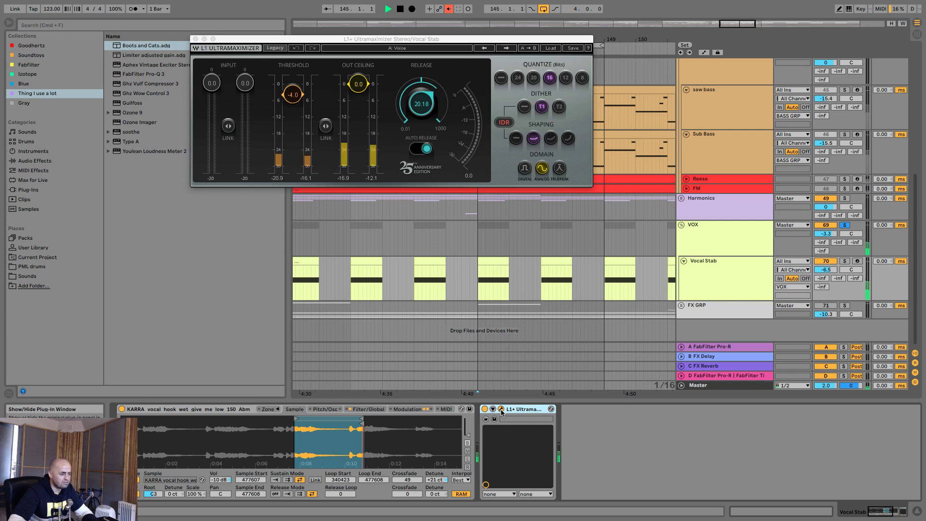
left_click(503, 409)
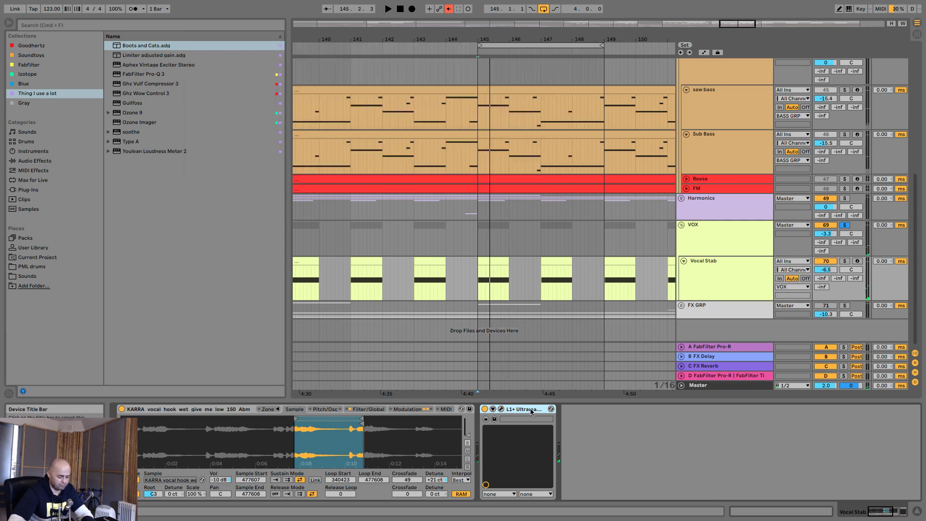
key("Delete")
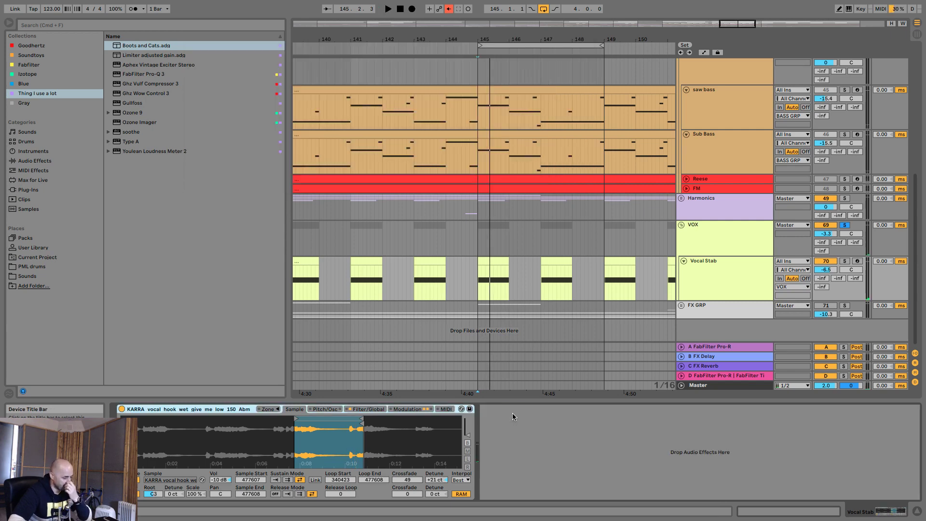
Review the vocal sampler's filter and global settings, and enlarge its sample waveform vertically.
left_click(370, 410)
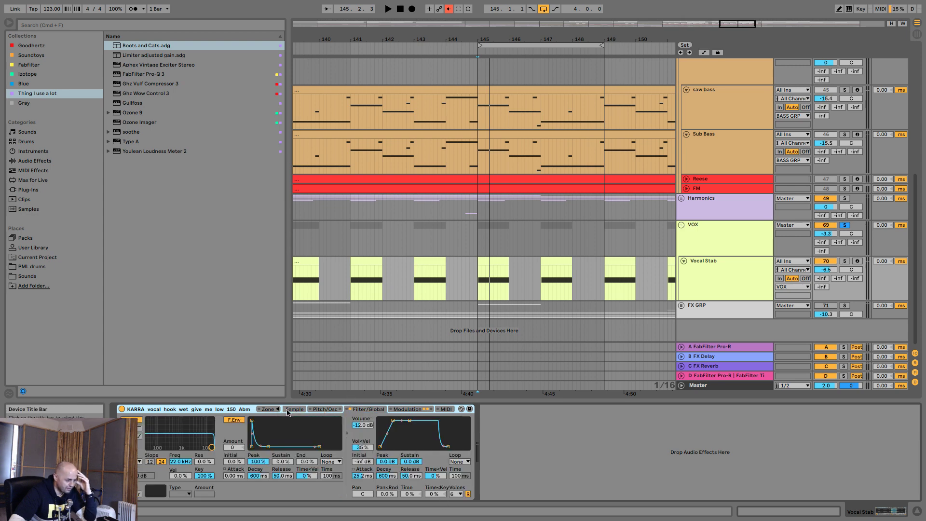
left_click(295, 409)
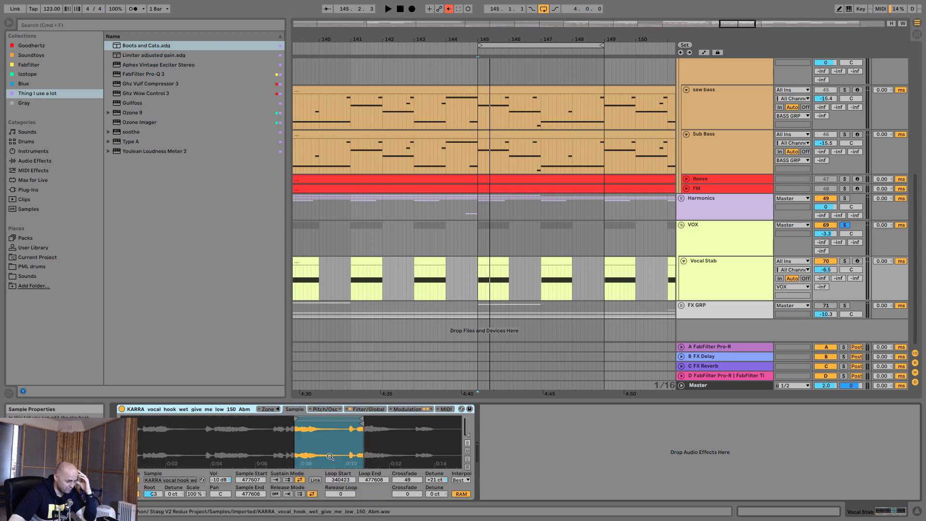
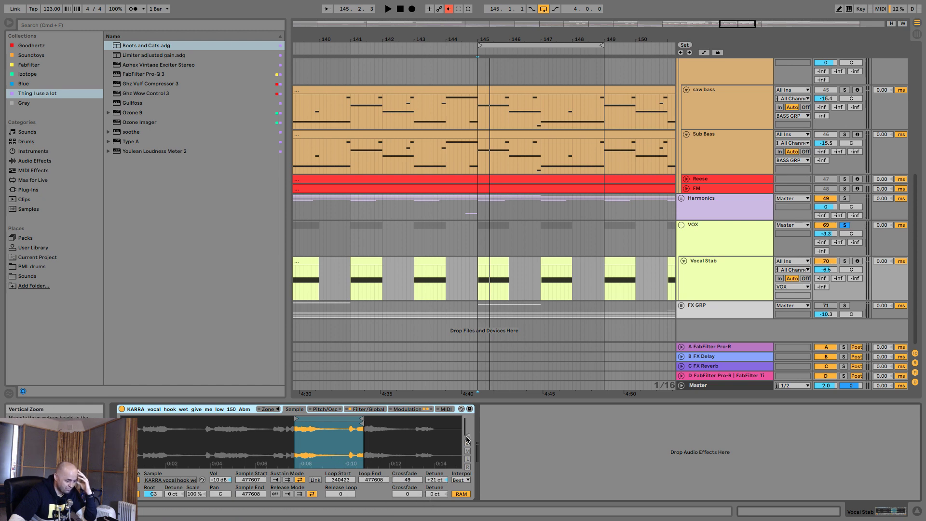
mouse_move(467, 439)
left_mouse_down()
mouse_move(466, 426)
mouse_move(467, 435)
left_mouse_up()
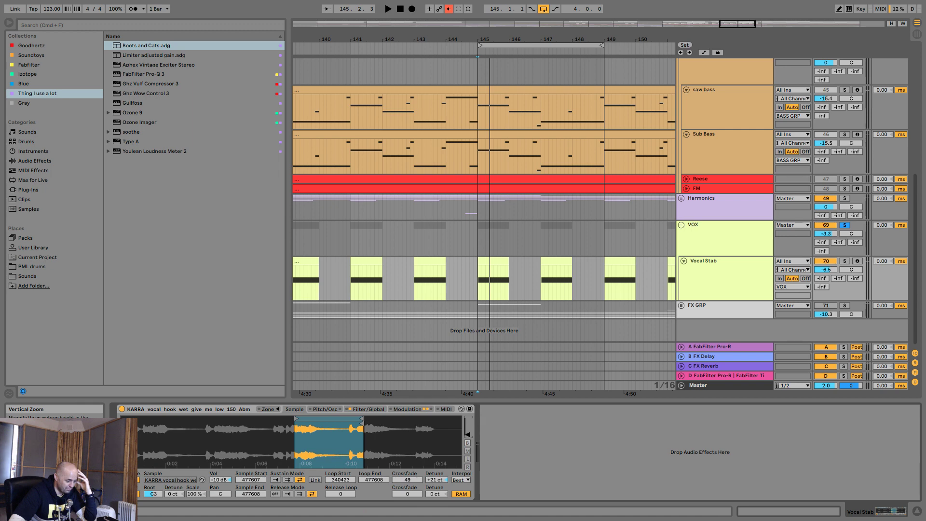
Reset the sample volume of the vocal sampler to 0.0 dB and play the loop to check the level.
left_click(221, 479)
key("Delete")
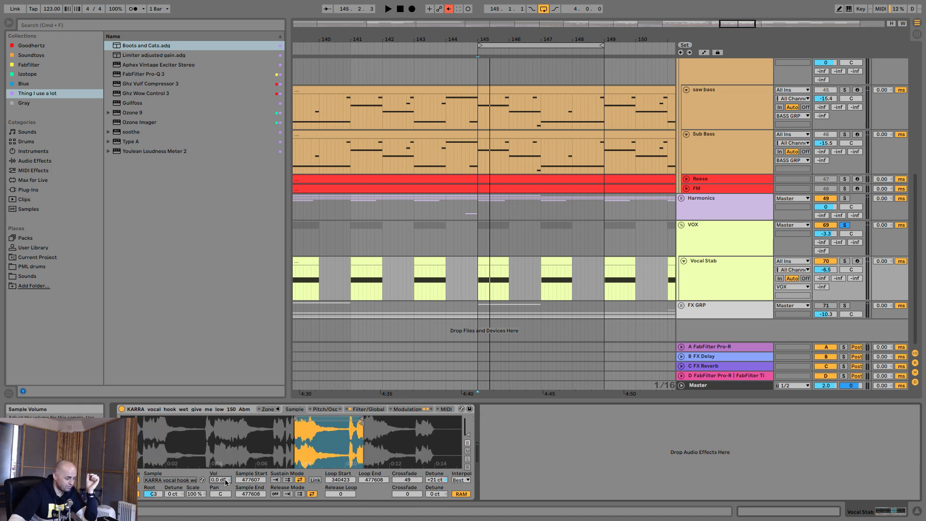
key("space")
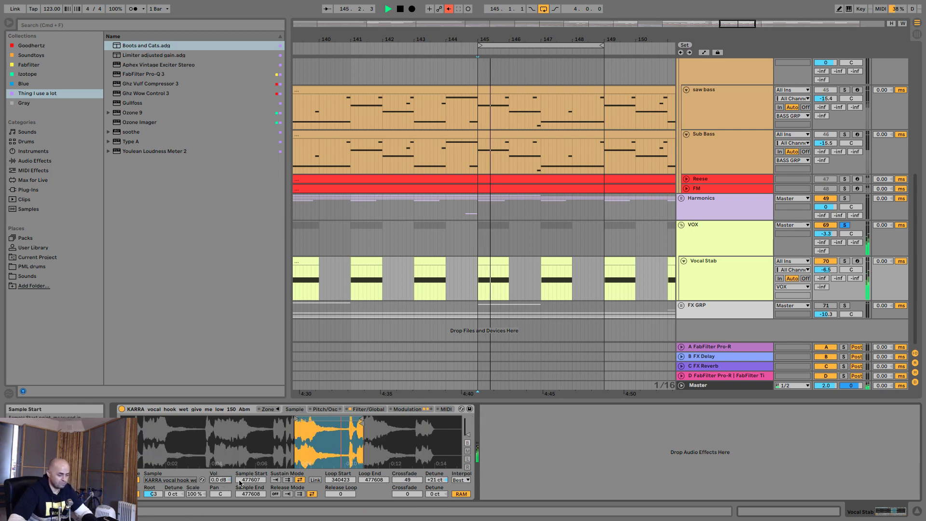
key("space")
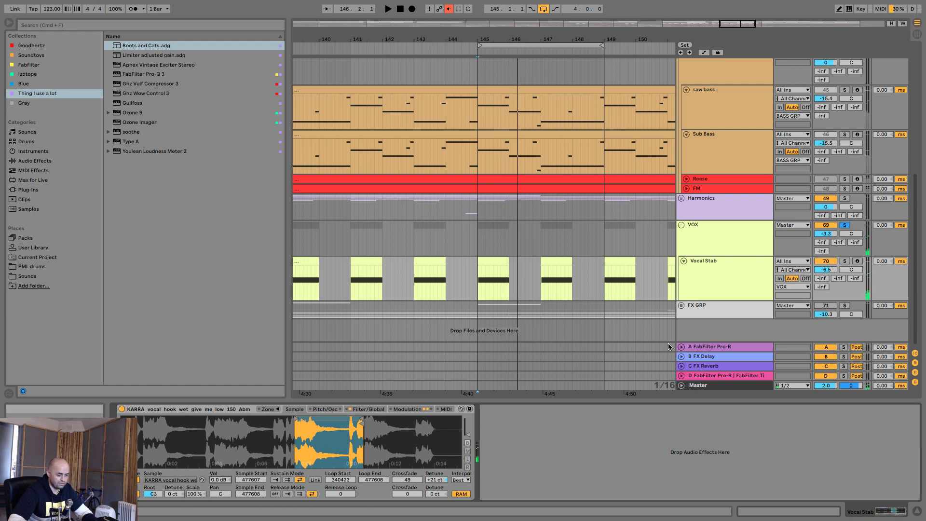
Add FabFilter Pro-Q 3 from the Fabfilter collection after Vocal Stab's sampler and check the vocal's spectrum during playback.
left_click(712, 283)
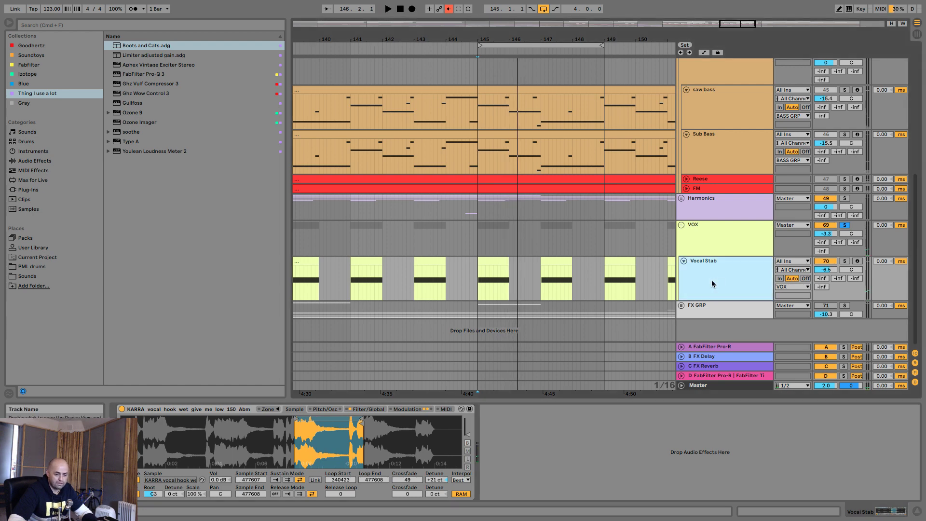
left_click(108, 25)
left_click(30, 64)
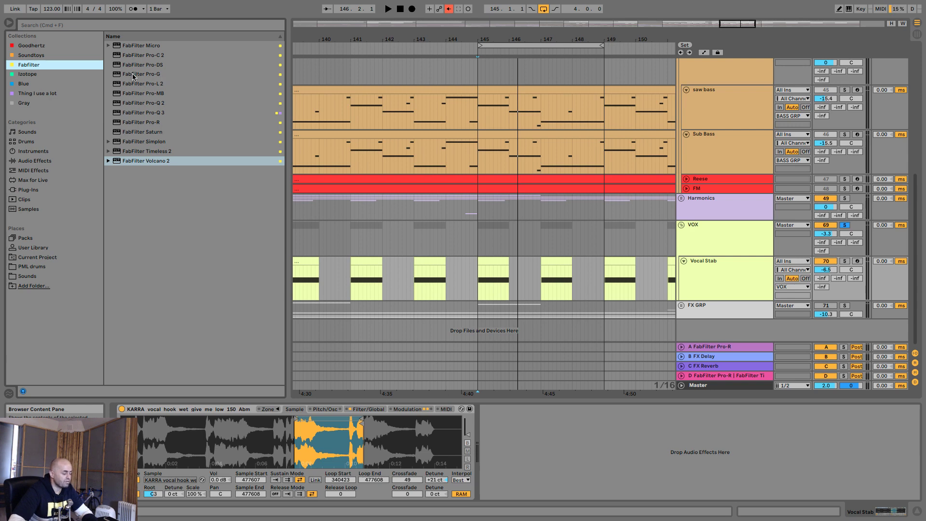
key("space")
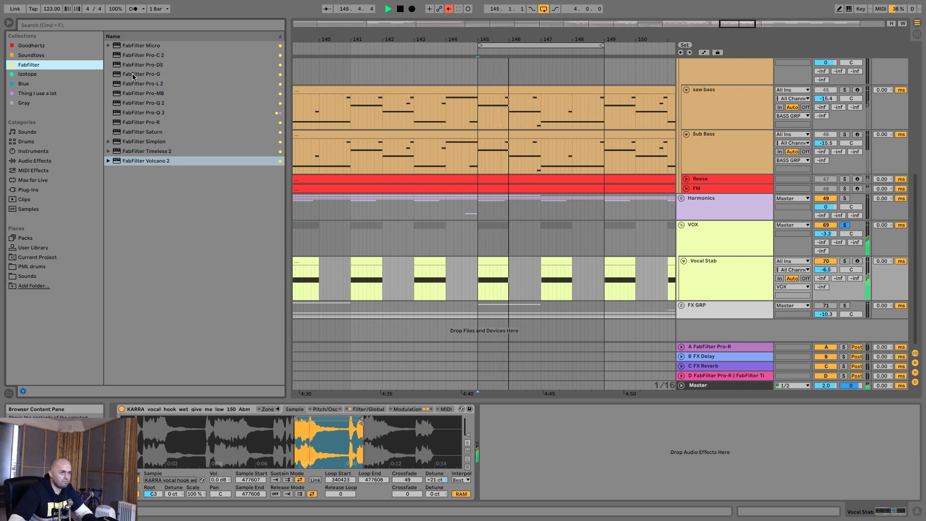
key("space")
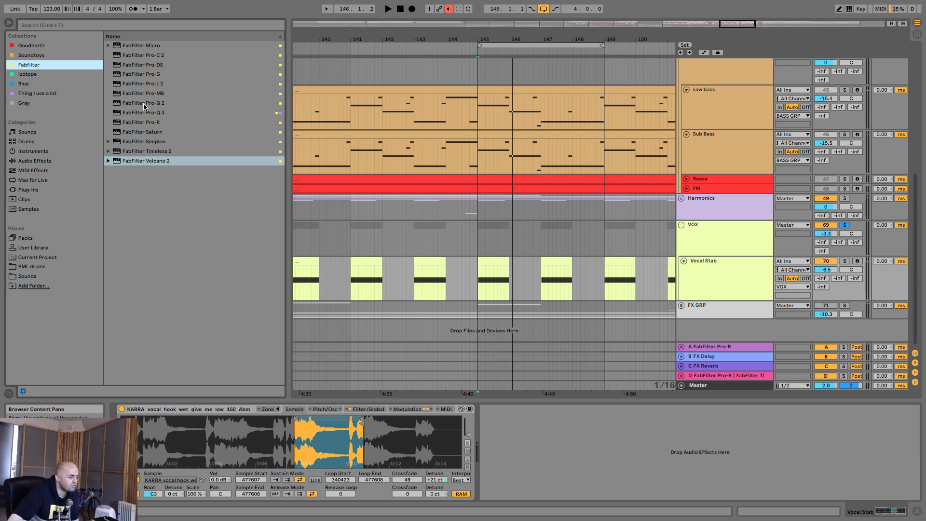
left_click_drag(147, 112, 151, 123)
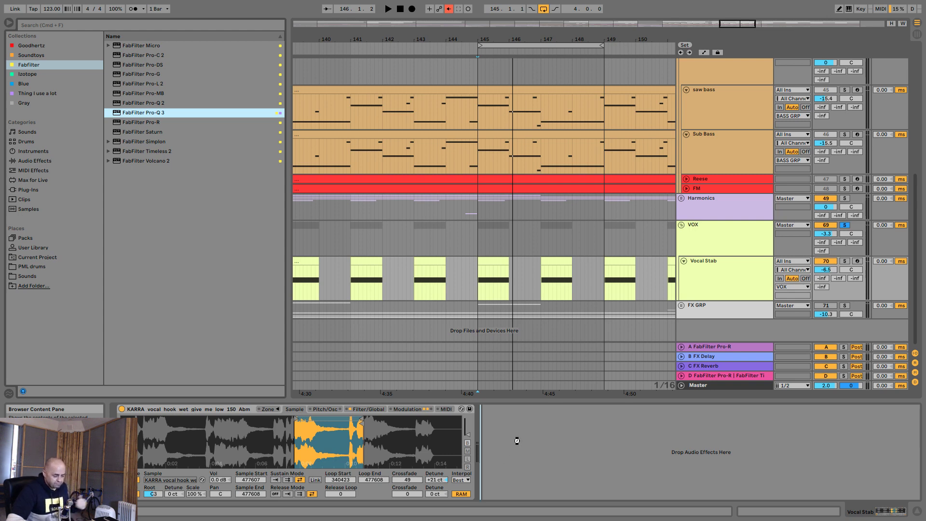
left_click_drag(517, 440, 517, 440)
key("space")
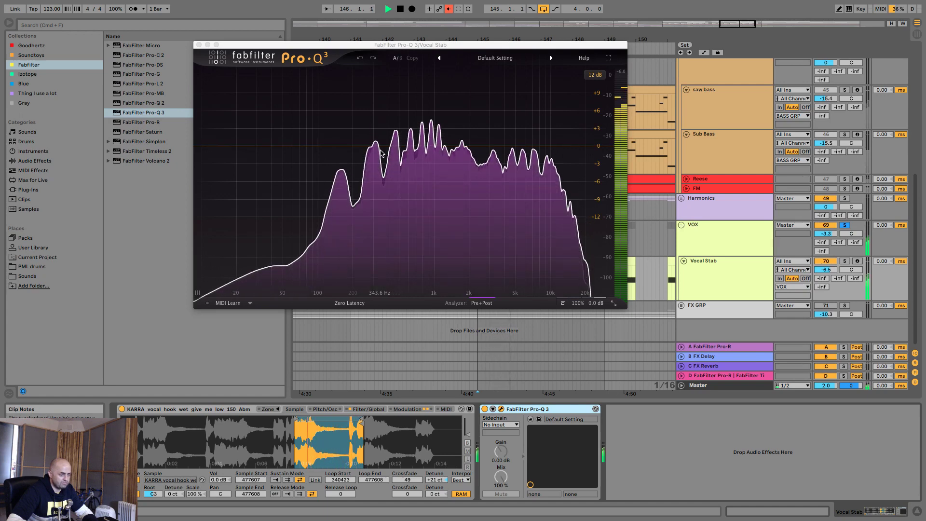
key("space")
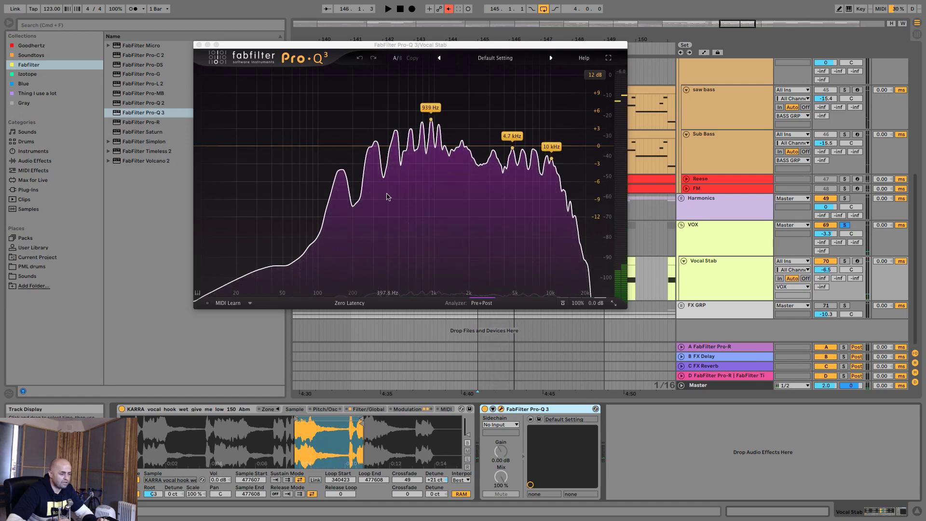
Create a wide low-shelf cut in Pro-Q 3 at about 650 Hz, with about -7.3 dB gain and a Q of 0.190.
double_click(387, 197)
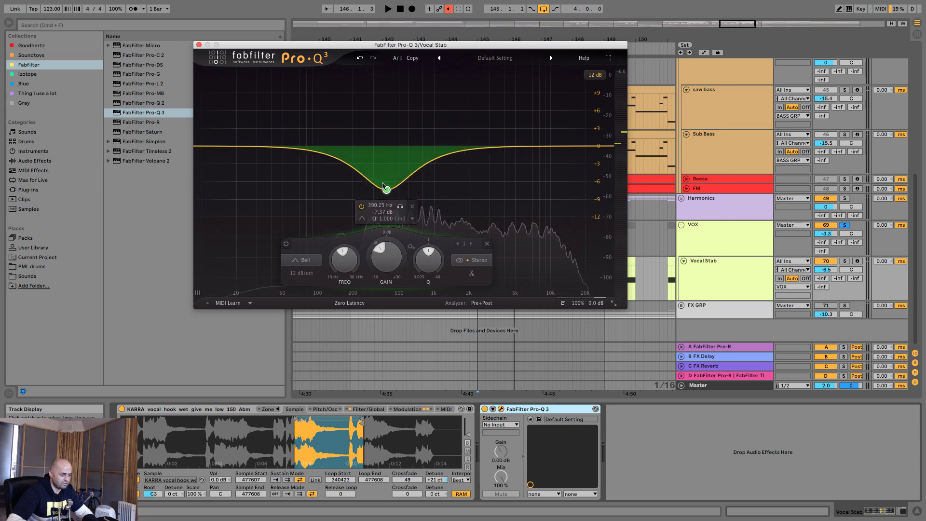
left_click_drag(384, 191, 358, 167)
left_click(332, 195)
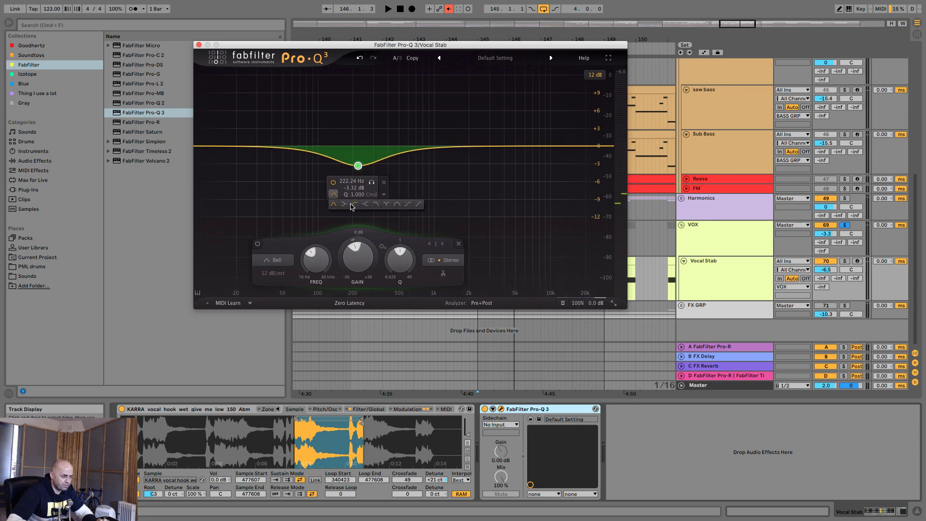
left_click(344, 205)
left_click_drag(358, 166, 376, 166)
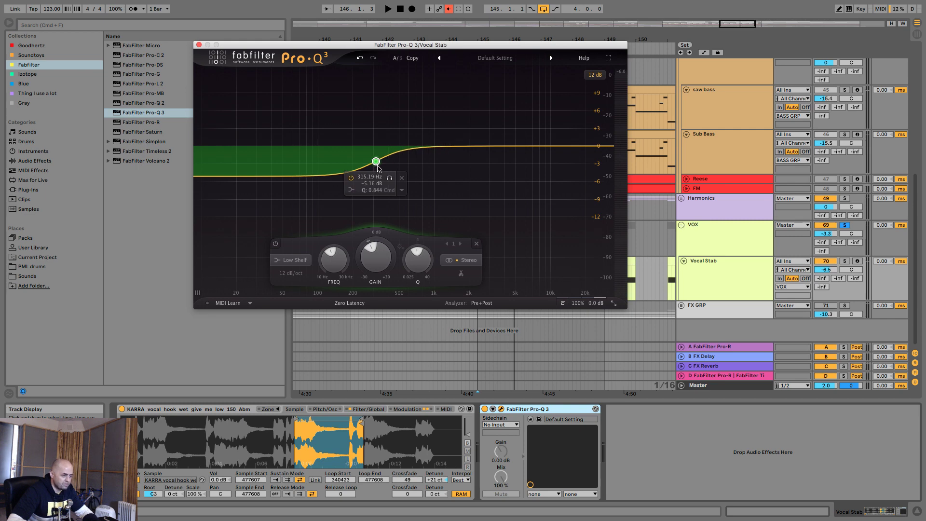
scroll(376, 164, "down", 3)
scroll(377, 167, "down", 3)
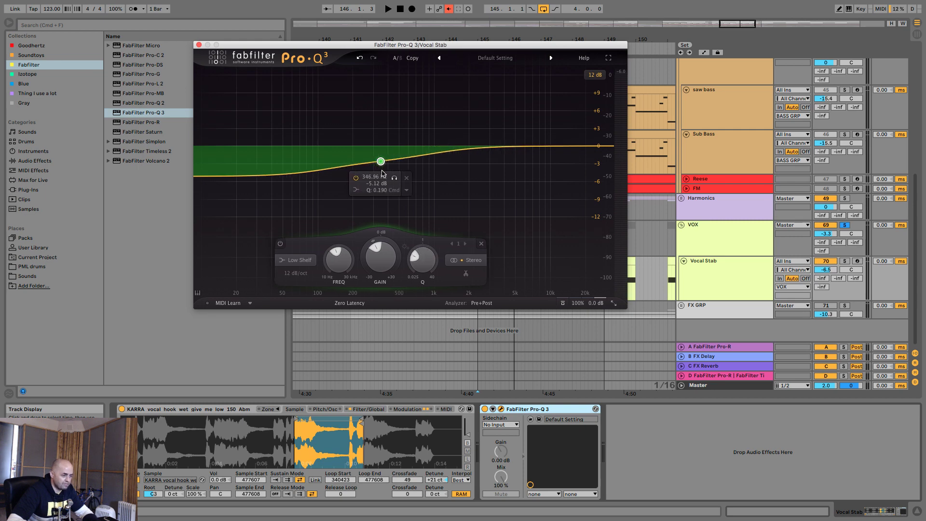
key("space")
left_click_drag(377, 166, 413, 179)
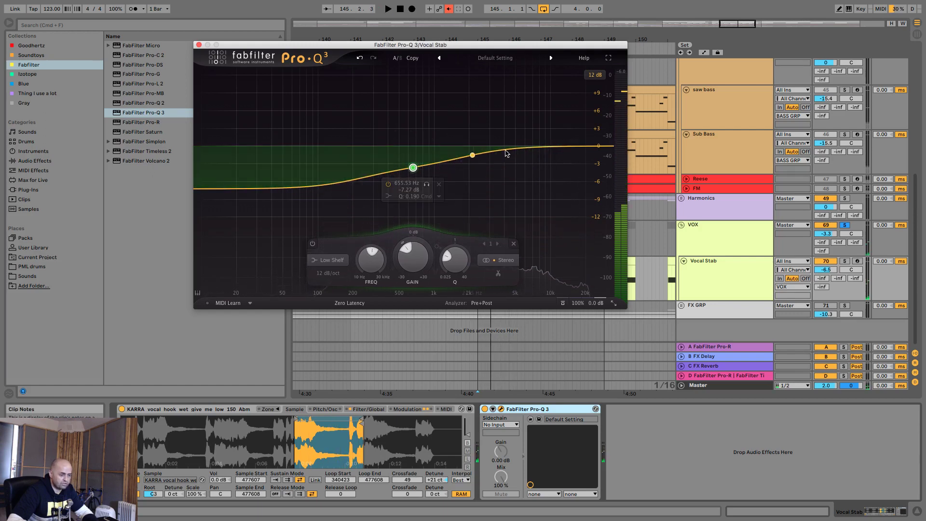
Add a high shelf at about 6246 Hz with +7.02 dB and Q 0.300, ease the low-shelf cut, and close the equalizer window.
left_click_drag(559, 134, 488, 131)
key("space")
left_click_drag(412, 163, 408, 156)
left_click_drag(488, 131, 526, 121)
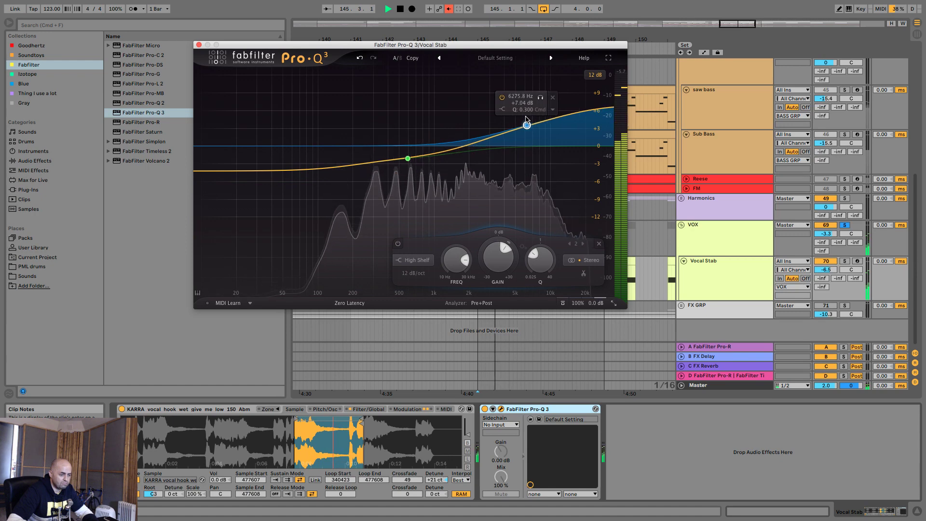
key("space")
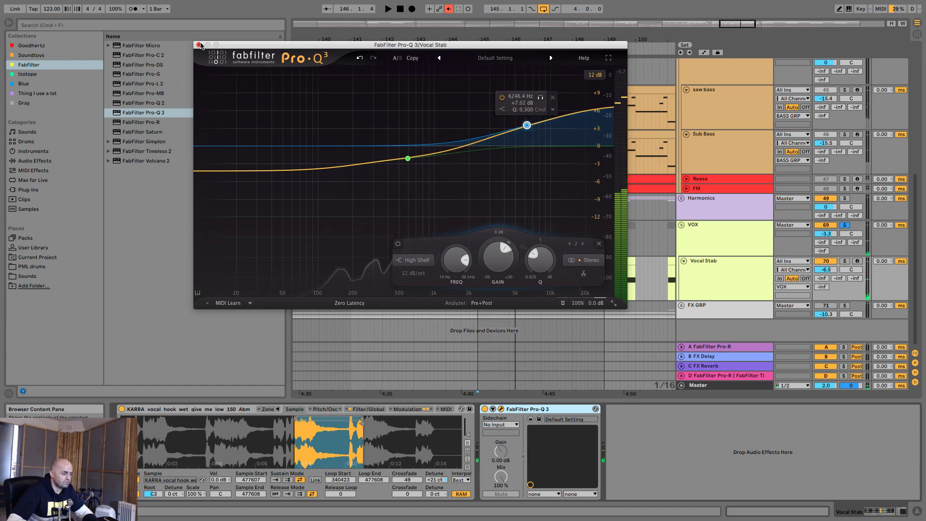
left_click(198, 44)
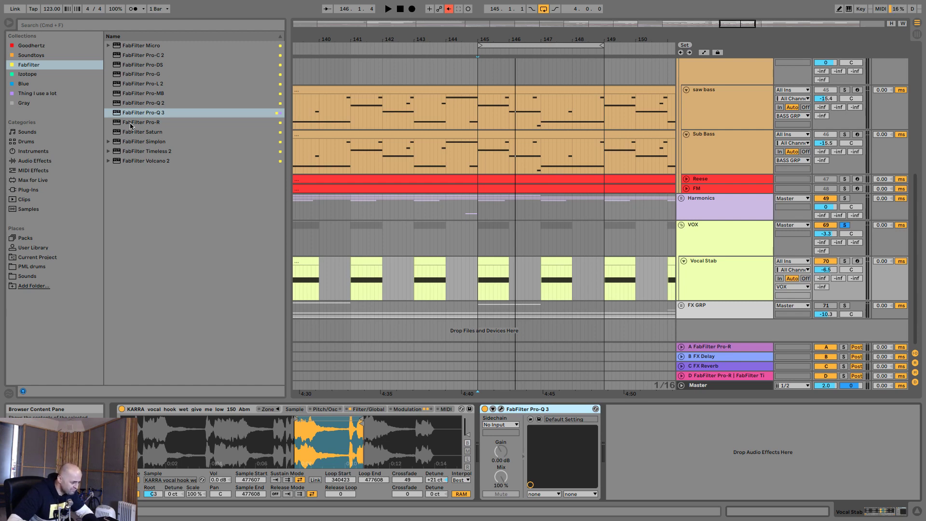
Audition the equalized vocal and add FabFilter Pro-R after Pro-Q 3 on the Vocal Stab track.
key("space")
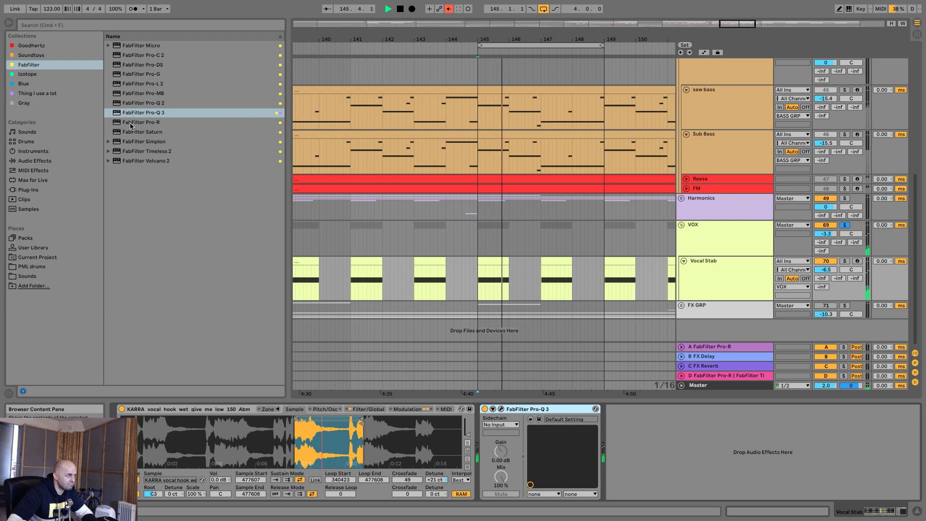
key("space")
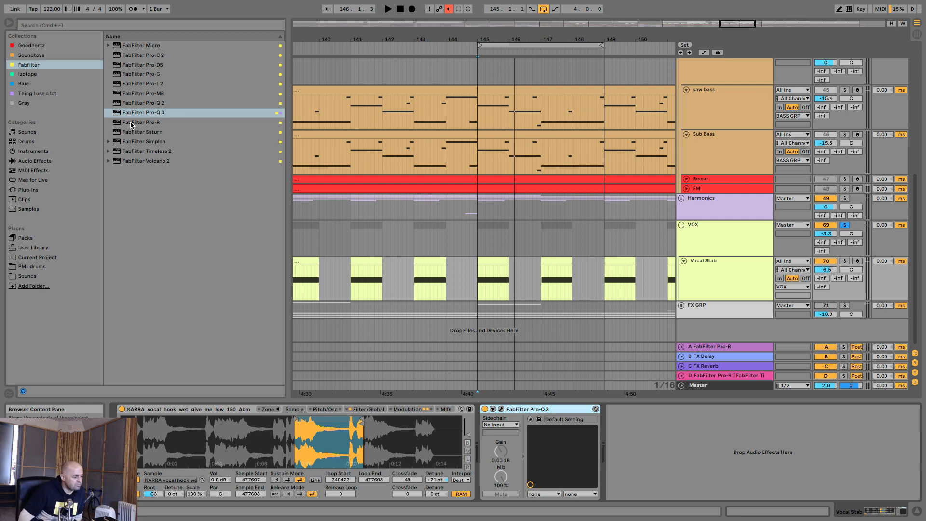
left_click_drag(131, 125, 698, 459)
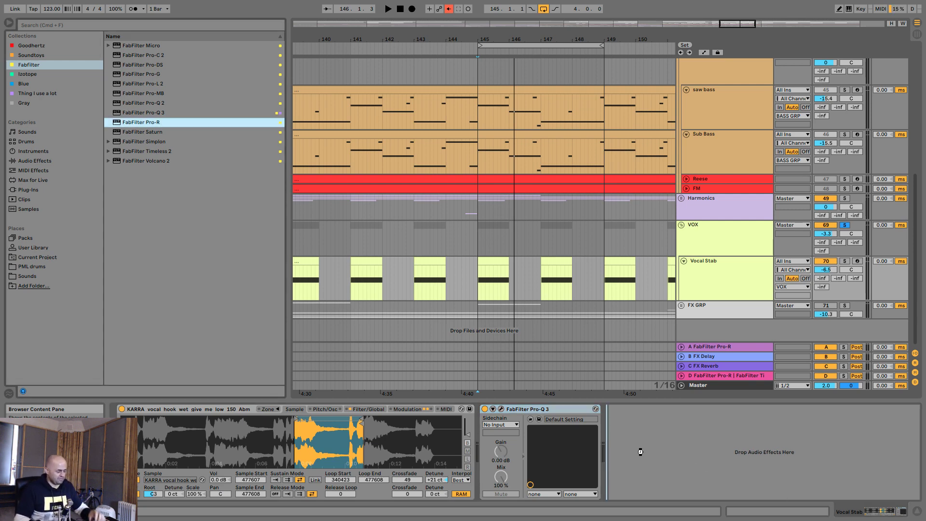
left_click_drag(640, 451, 630, 446)
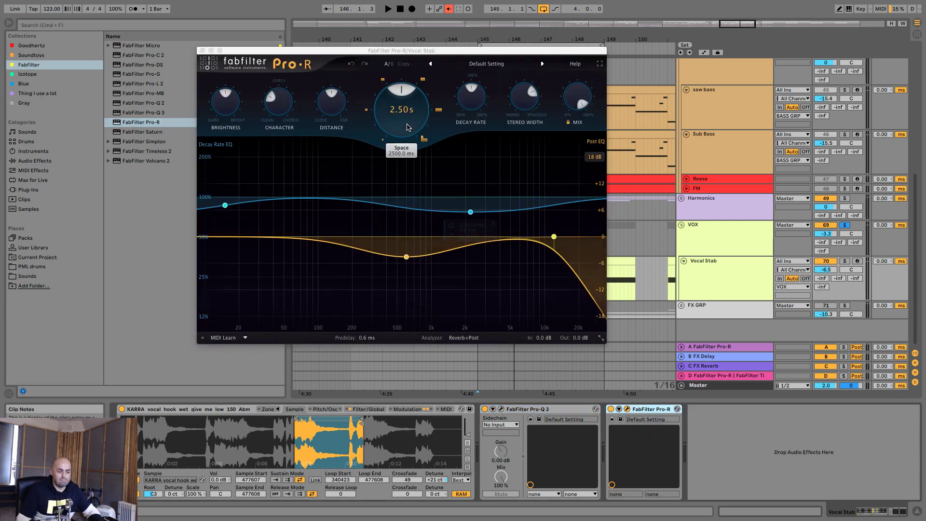
Set Pro-R's Space to about 2.92 s and raise its mix while auditioning the reverb tail.
left_click_drag(407, 127, 407, 118)
left_click_drag(578, 97, 588, 140)
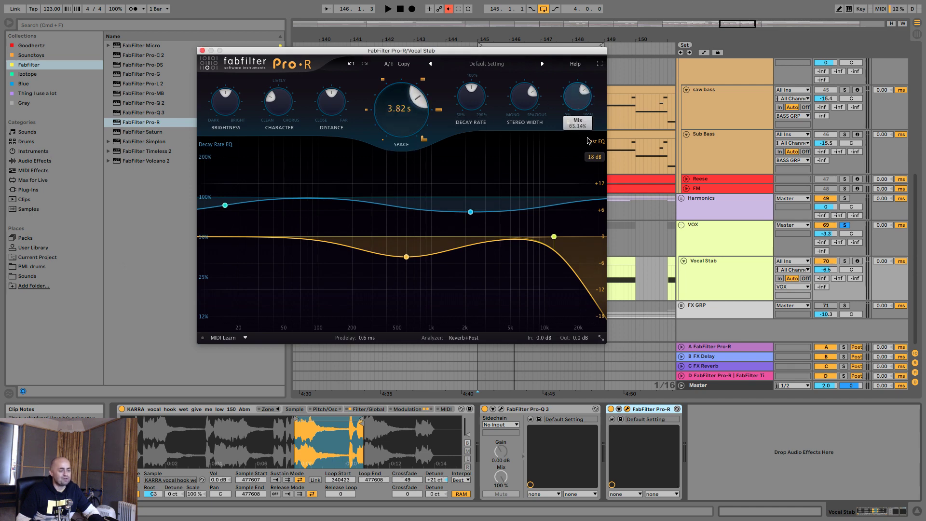
key("space")
left_click_drag(408, 92, 405, 114)
key("space")
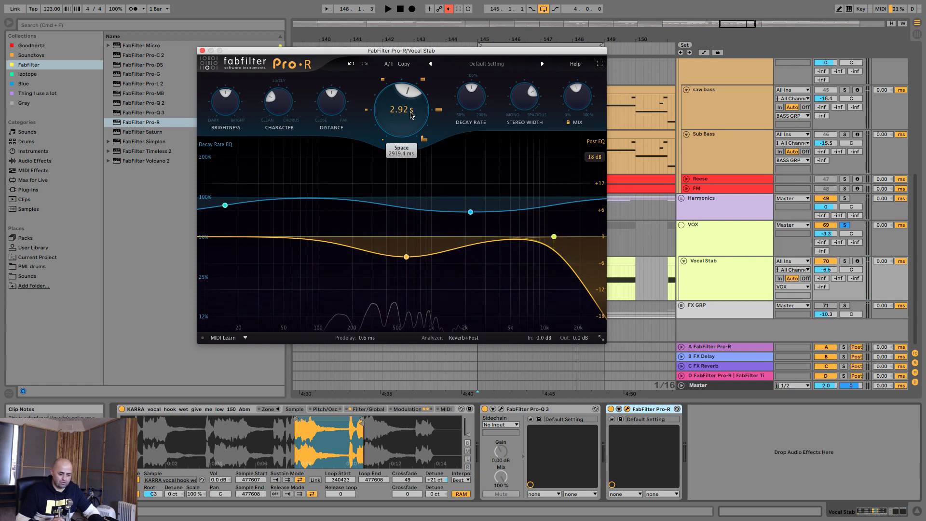
Set the arrangement's fixed grid to 1/4.
left_click(666, 387)
right_click(667, 386)
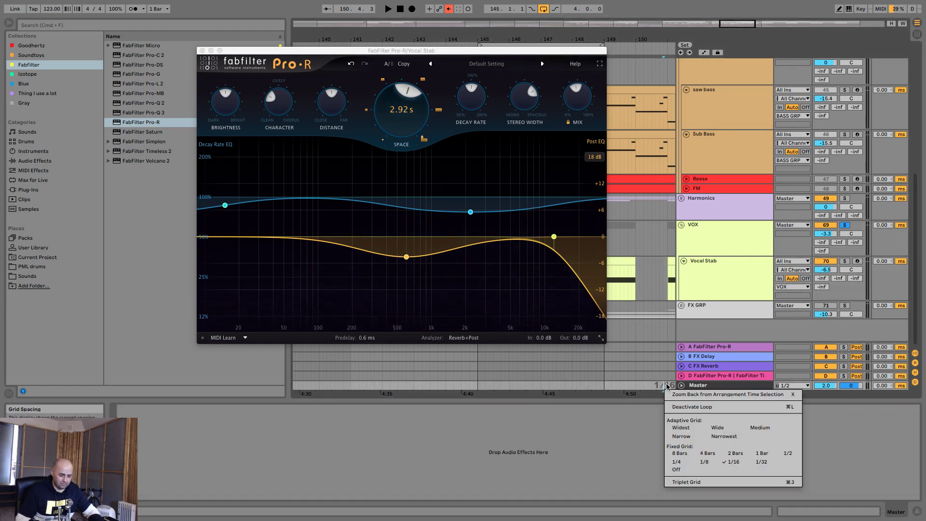
left_click(676, 461)
Set Pro-R's Brightness to about 66%, Decay Rate to about 129% and Mix to about 18% after listening.
mouse_move(403, 110)
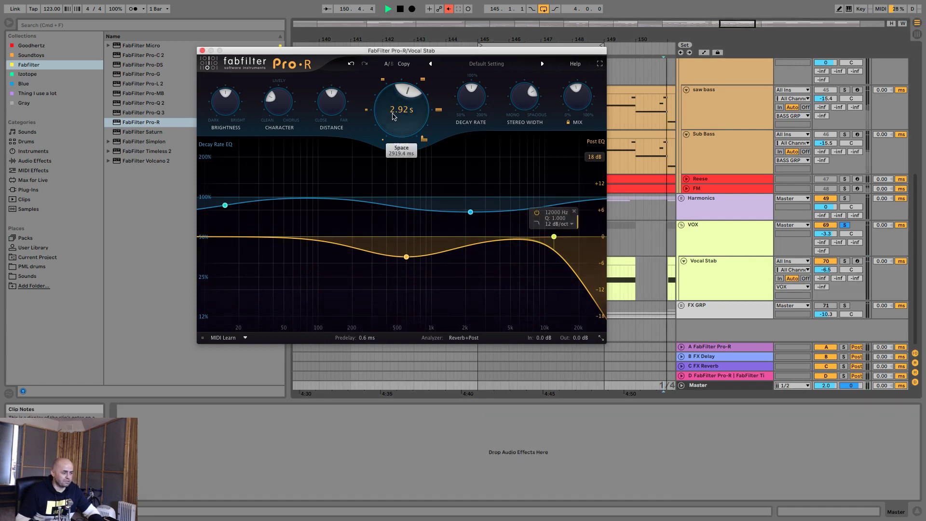
key("space")
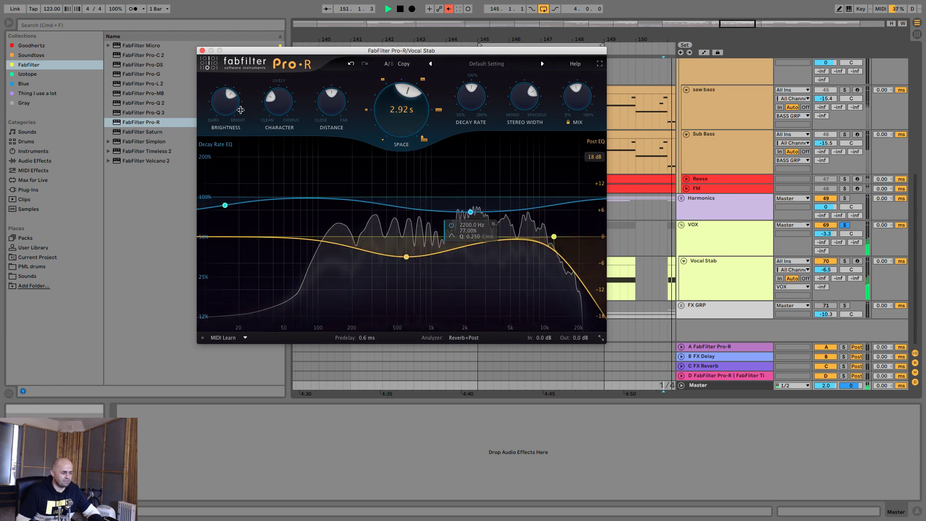
left_click_drag(236, 105, 237, 92)
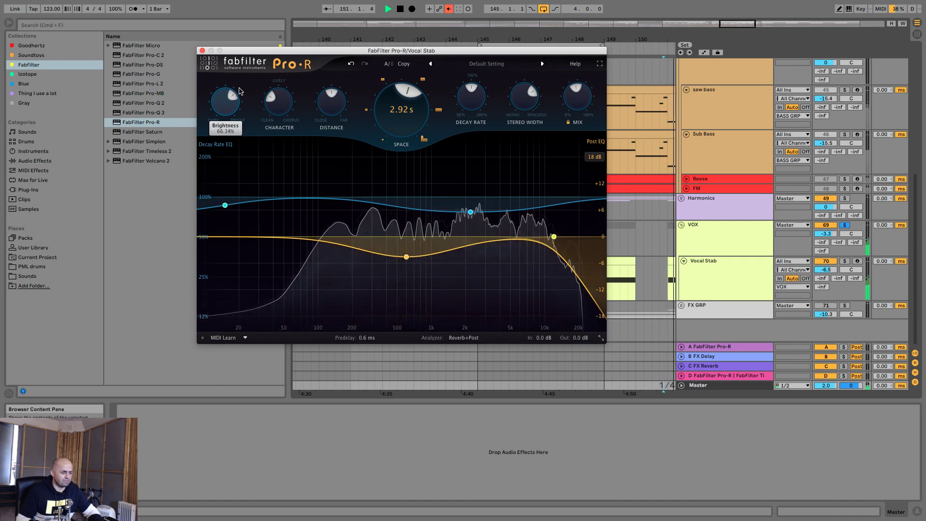
left_click_drag(468, 97, 467, 85)
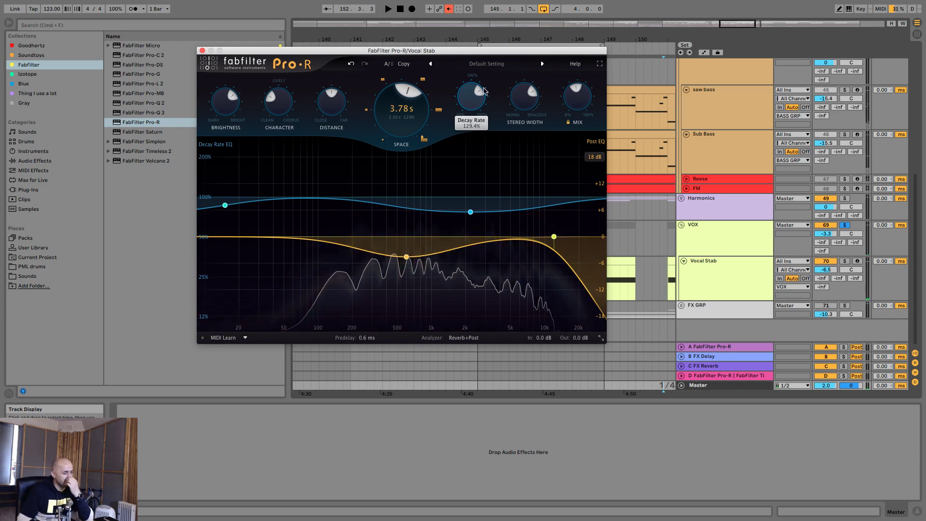
mouse_move(571, 95)
left_click_drag(572, 95, 569, 128)
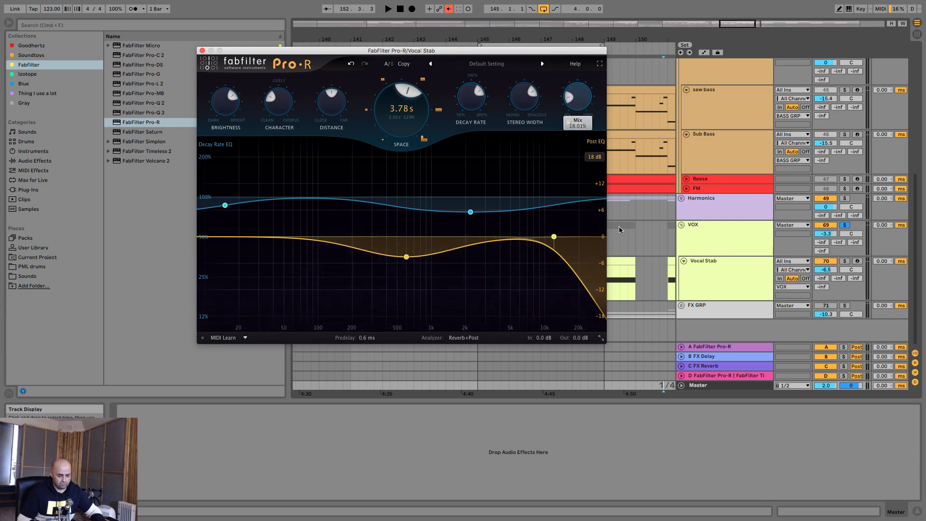
Check the devices on the existing return tracks and insert a new return track E.
left_click(723, 351)
left_click(717, 360)
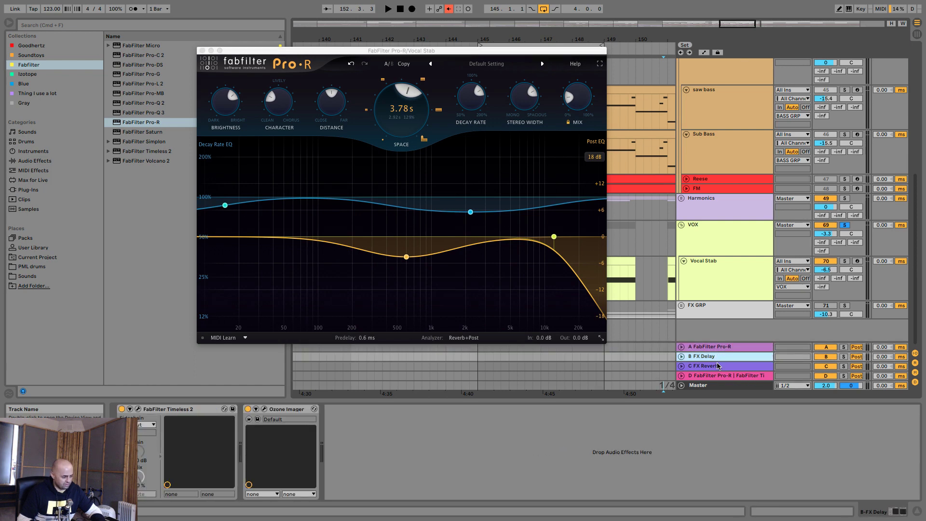
left_click(717, 365)
left_click(714, 376)
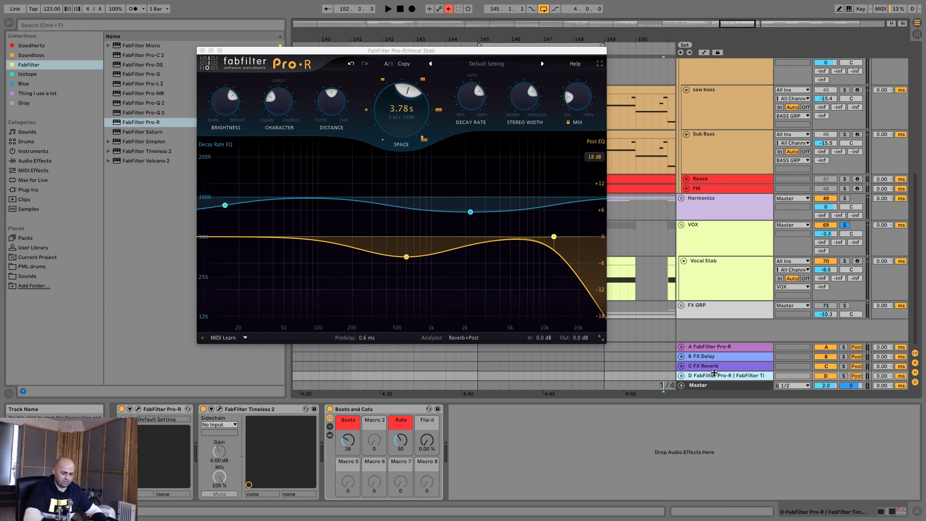
key("super+alt+t")
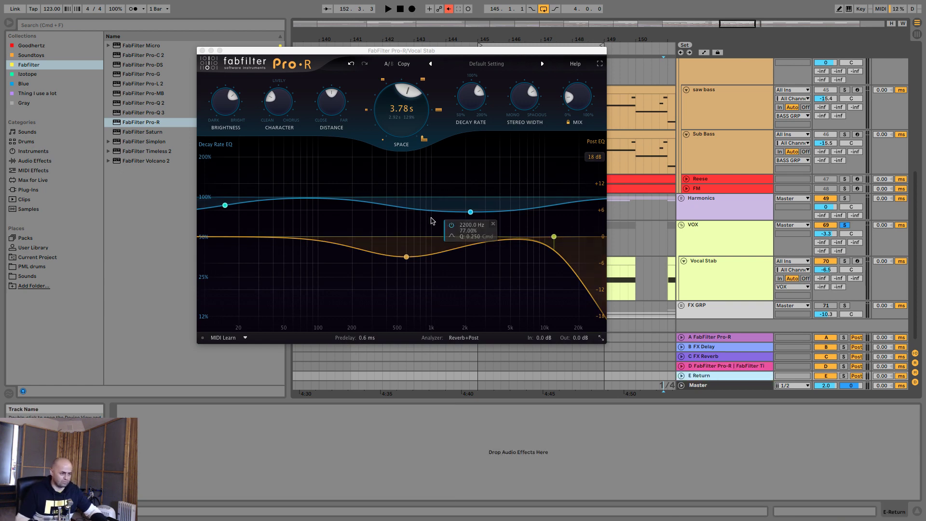
Move Pro-R from the Vocal Stab track to return track E and close its plugin window.
left_click(202, 51)
left_click(694, 250)
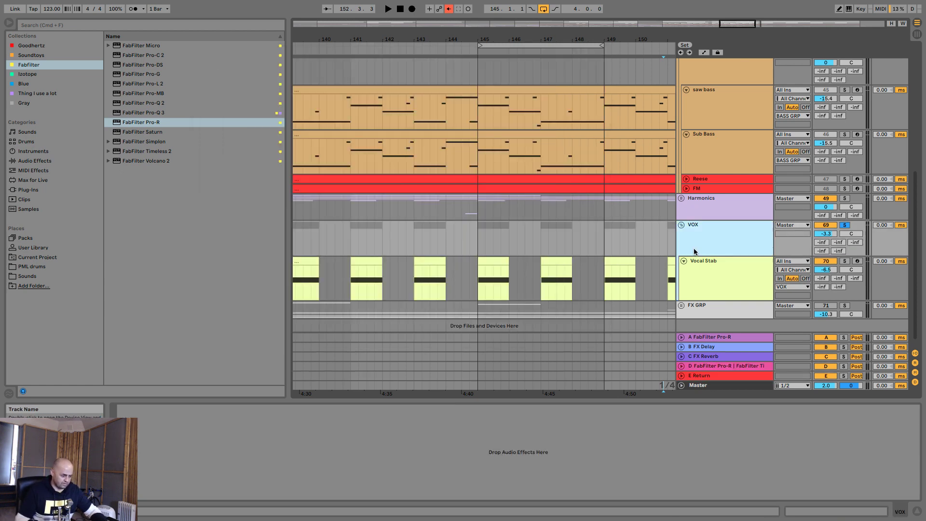
left_click(717, 271)
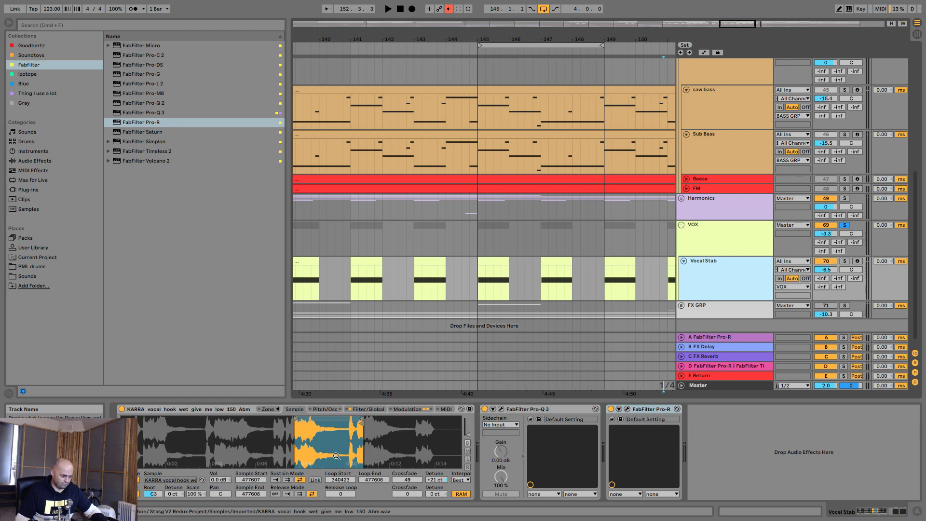
left_click(646, 410)
left_click_drag(708, 377, 709, 380)
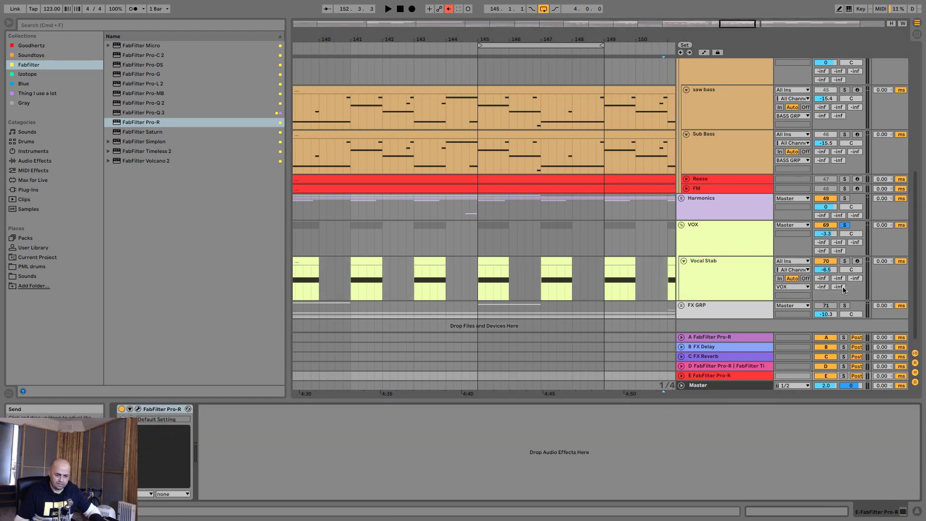
Set Vocal Stab's send to return E to 0 and audition the loop from bar 145.
left_click(839, 287)
type("0")
key("Return")
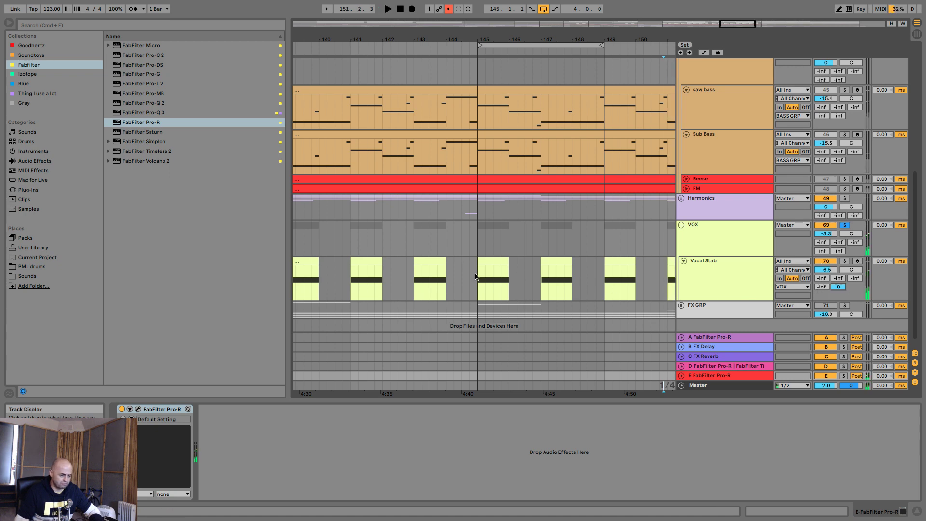
left_click(475, 277)
key("space")
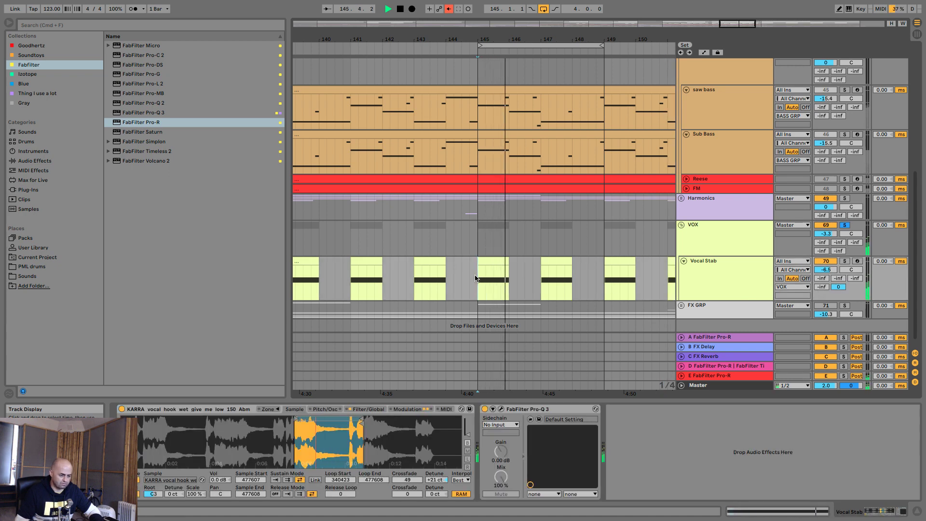
key("space")
left_click(790, 377)
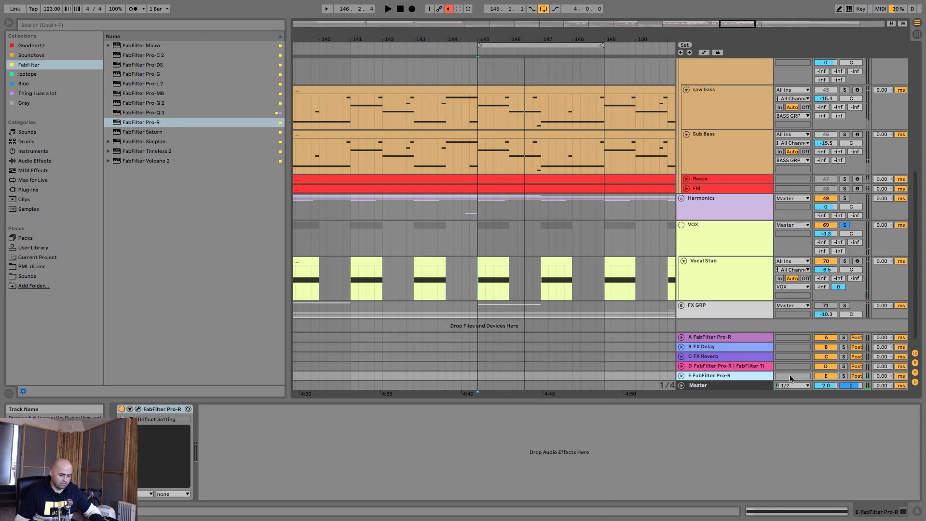
Add a fresh Pro-R to the Vocal Stab track and set its Space to about 3.09 s.
left_click(434, 270)
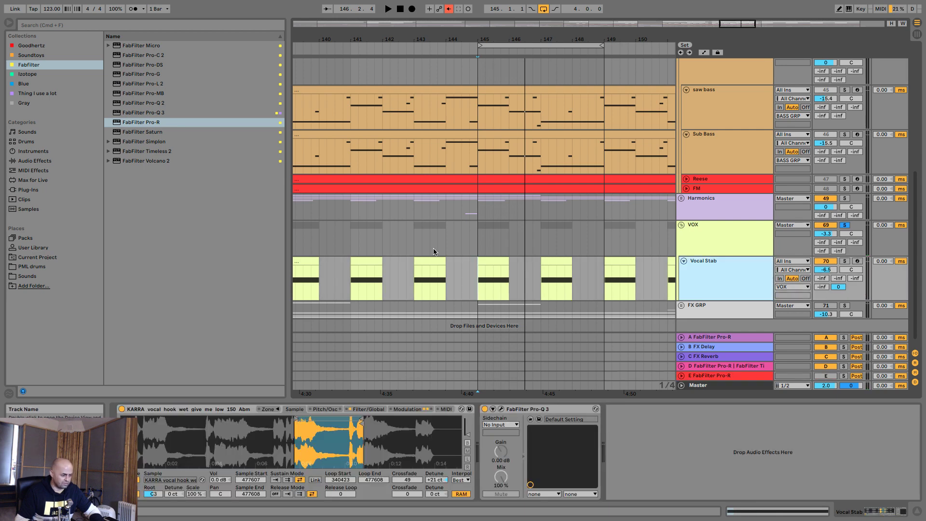
left_click_drag(143, 128, 526, 242)
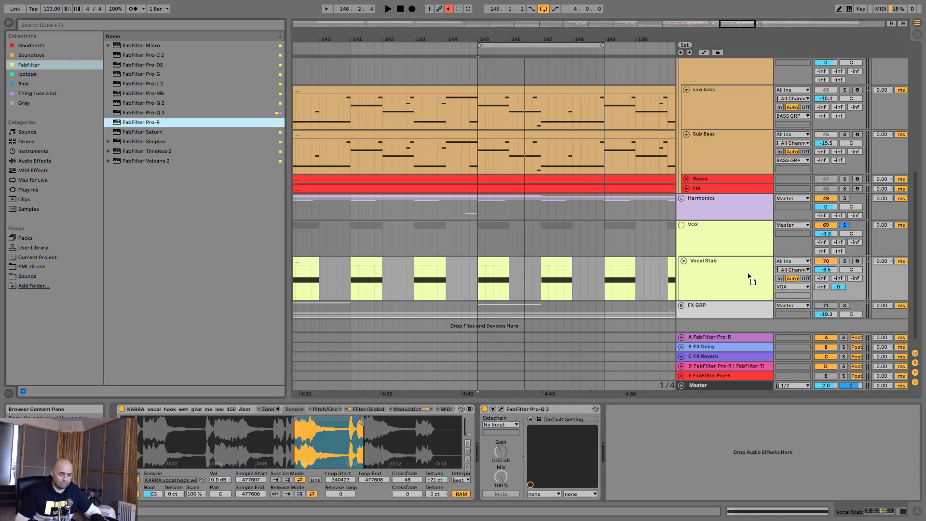
left_click_drag(715, 280, 713, 276)
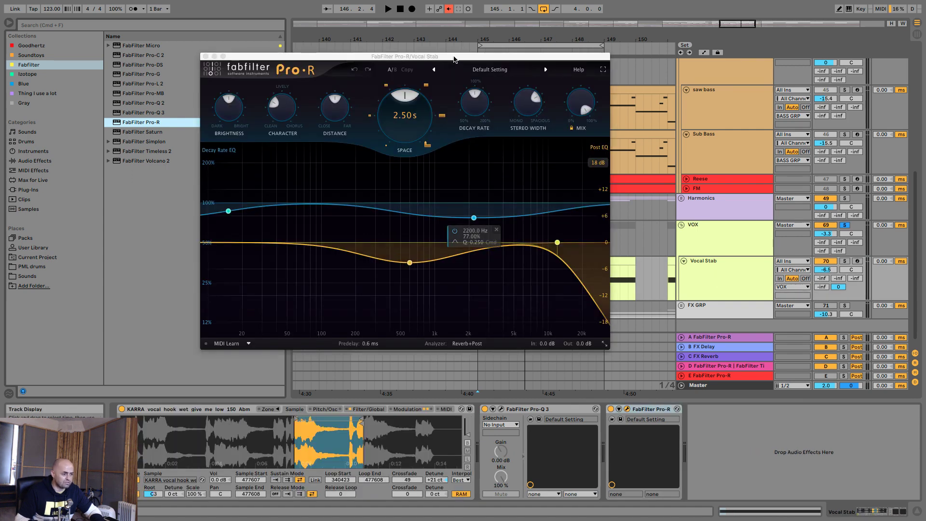
left_click_drag(453, 59, 518, 102)
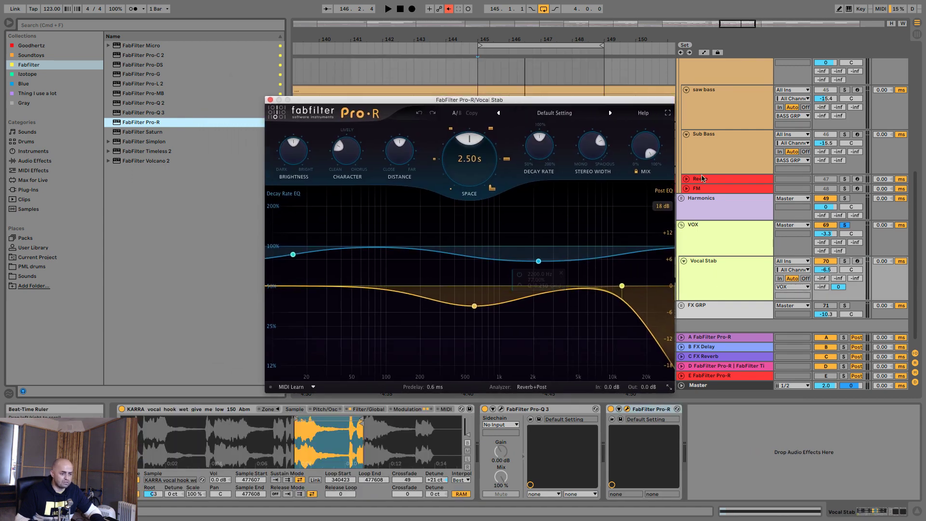
left_click_drag(472, 156, 471, 151)
Set Space to about 4.72 s and raise Mix to maximum in return E's Pro-R, closing its window.
left_click(762, 379)
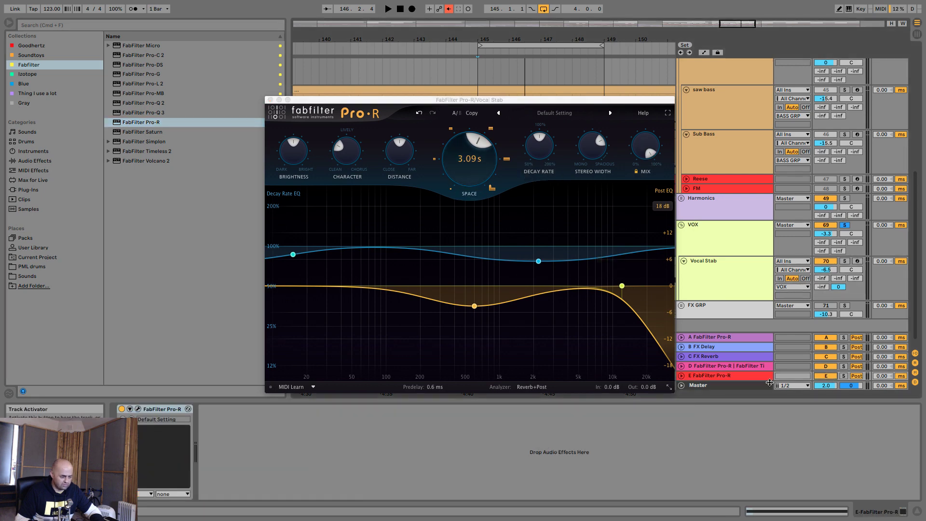
left_click(138, 409)
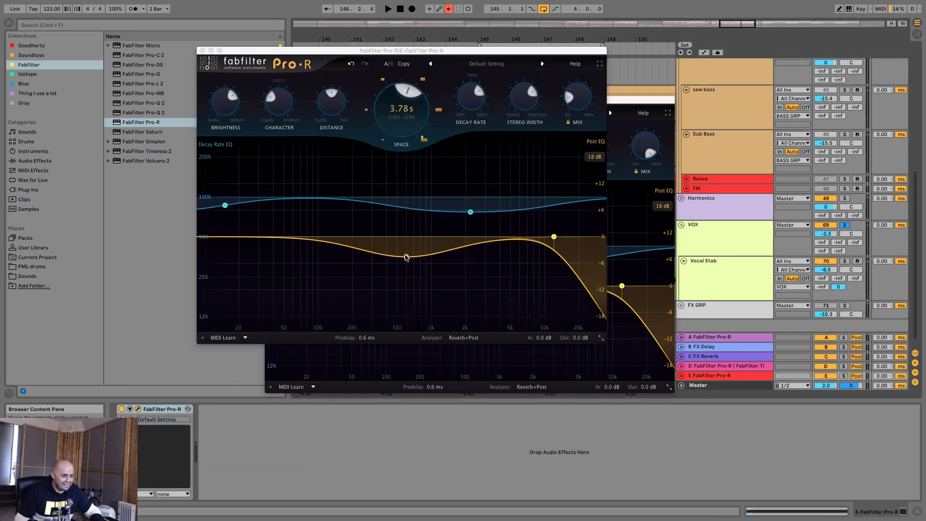
left_click_drag(403, 143, 403, 136)
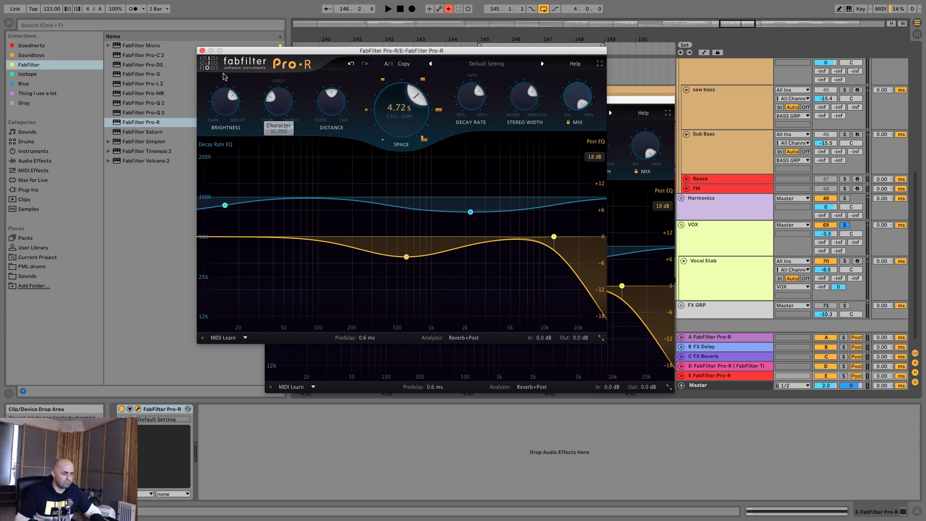
left_click(202, 50)
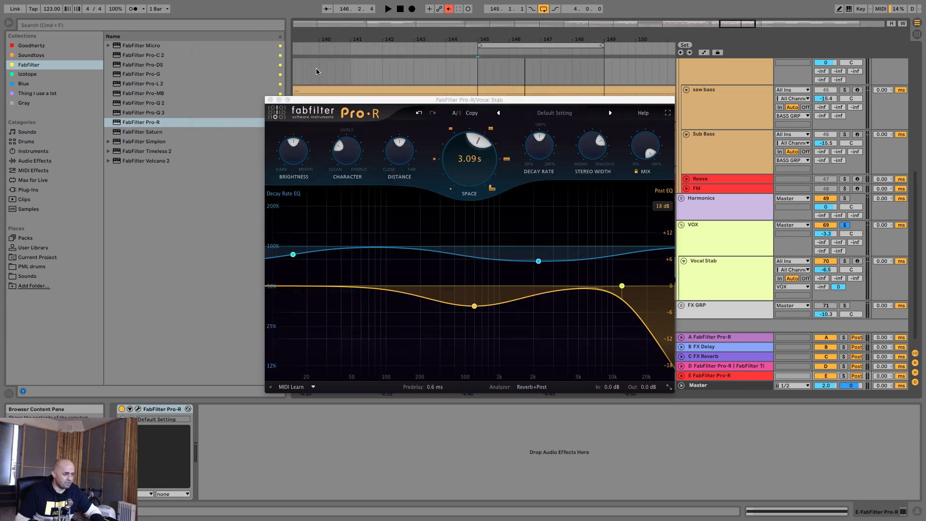
Reset Vocal Stab's send E to -inf and show its automation, focused on bar 145.
left_click(287, 101)
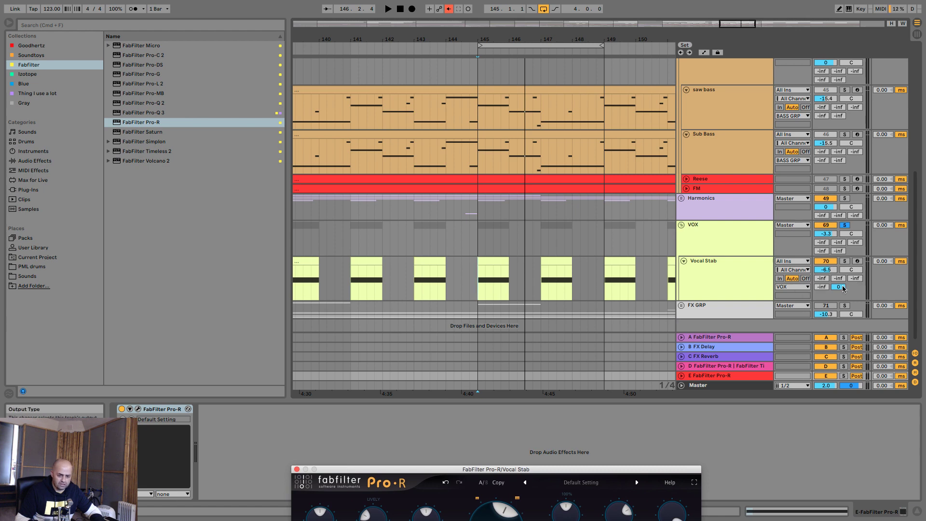
left_click(843, 288)
key("a")
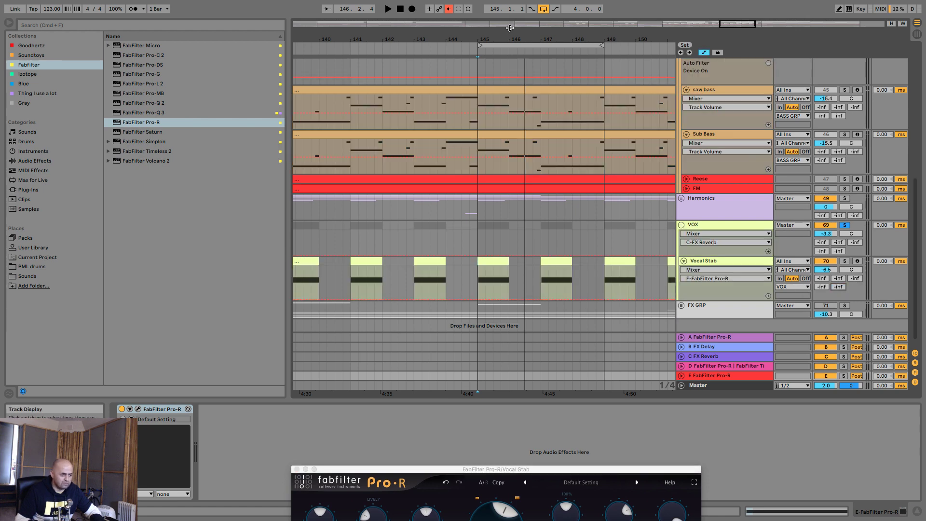
left_click_drag(510, 28, 515, 163)
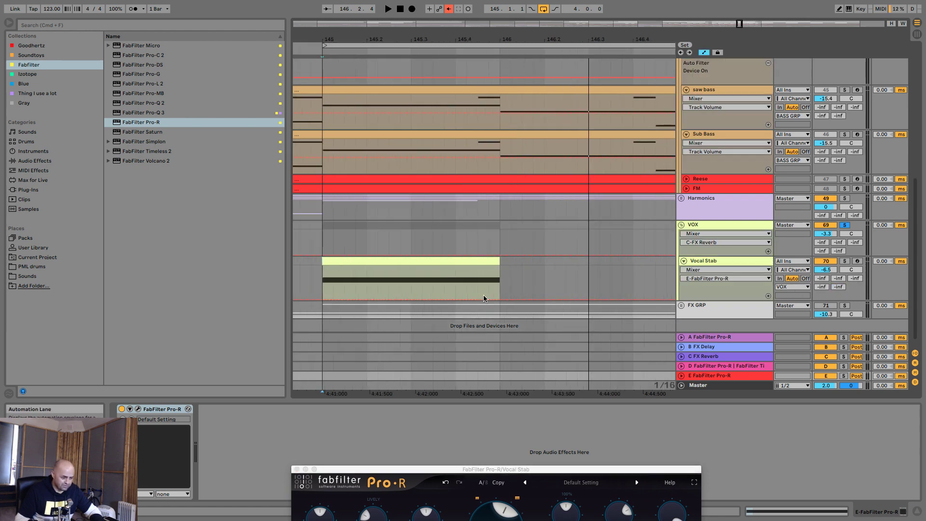
Solo the Vocal Stab track, switch off its Pro-R, and audition the dry vocal from bar 145.
left_click(844, 261)
key("space")
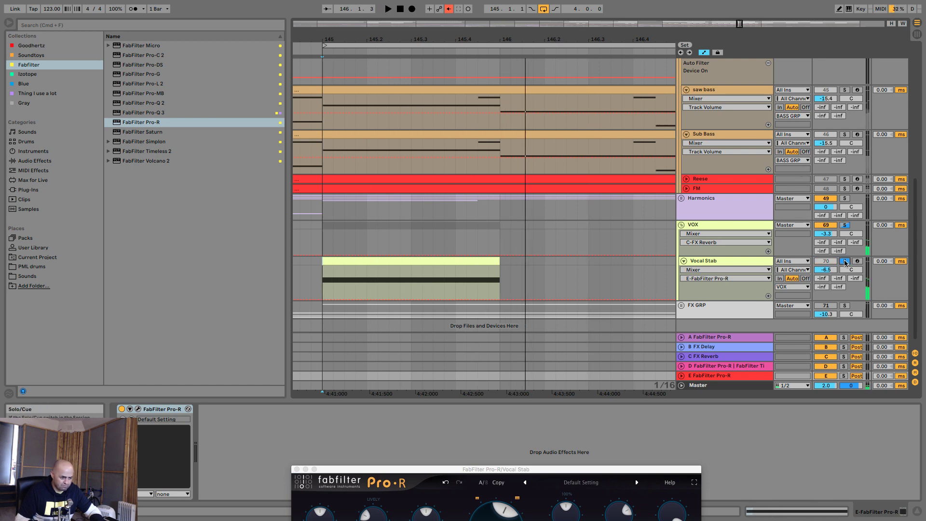
left_click(723, 262)
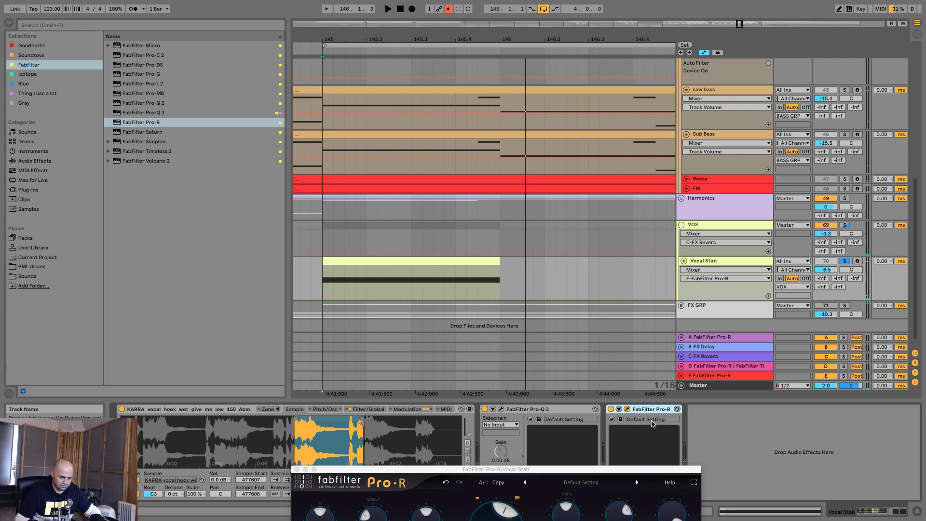
left_click(610, 409)
key("space")
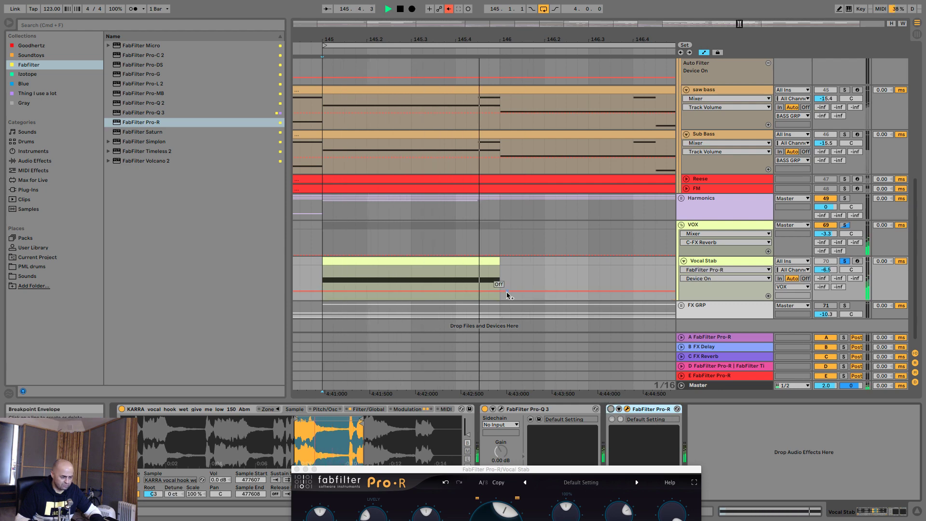
Automate Vocal Stab's send E to jump up for the last 1/16 of bar 145 and audition it.
left_click(840, 287)
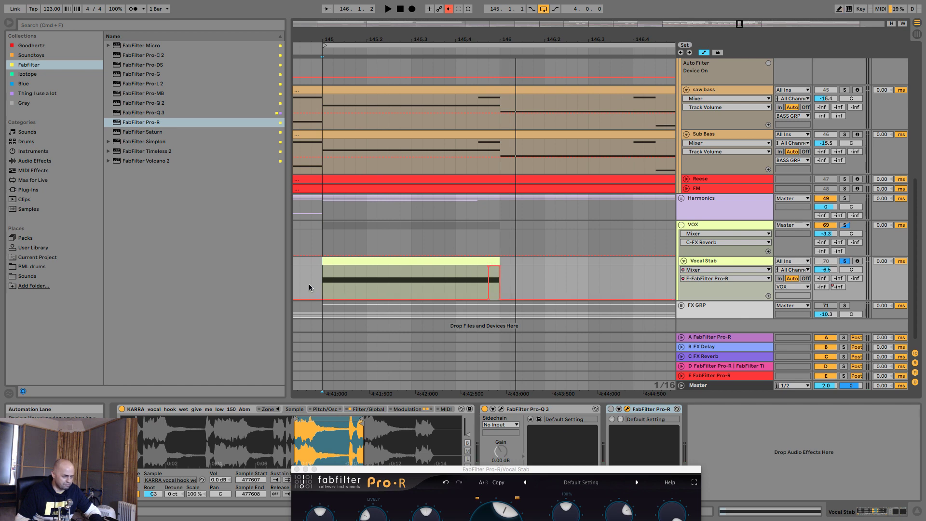
left_click(323, 285)
key("space")
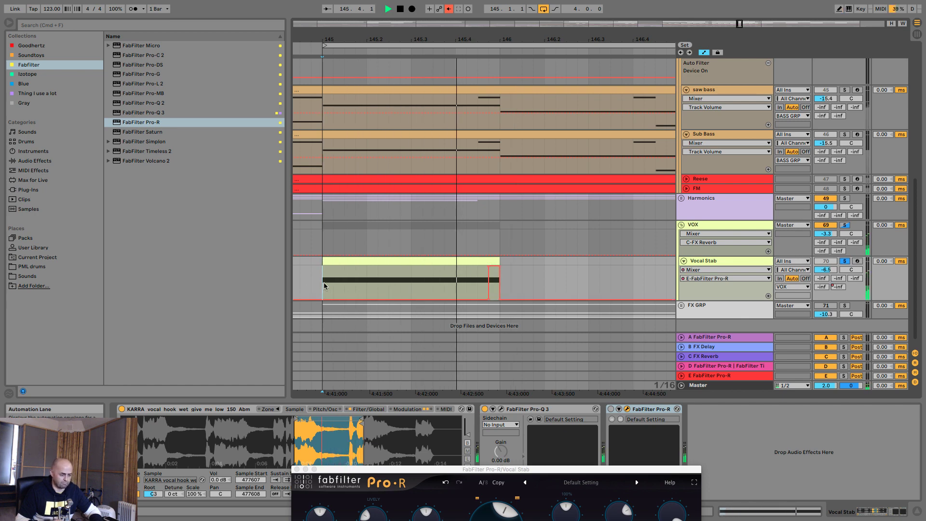
left_click_drag(525, 39, 525, 34)
key("space")
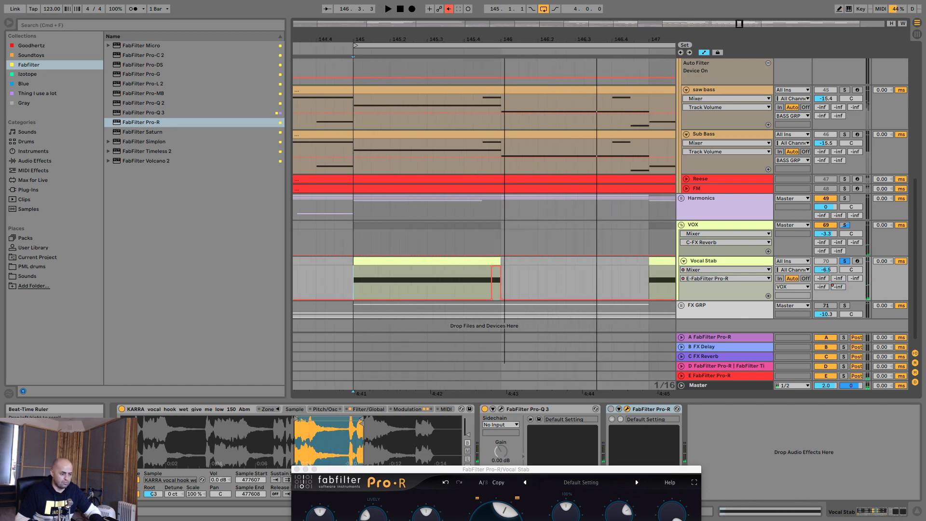
Copy the send E automation of bar 145 to bar 147 on Vocal Stab and play it back.
key("minus")
left_click_drag(419, 285, 472, 280)
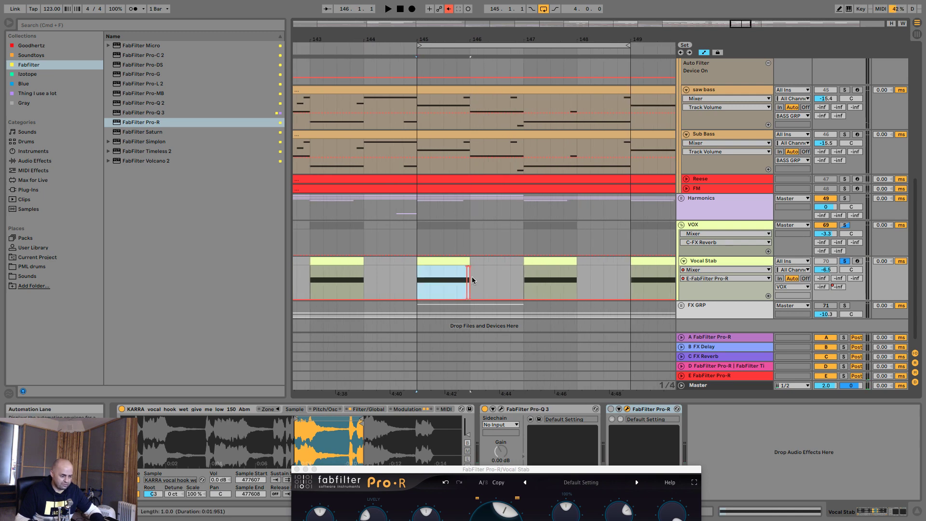
left_click(527, 284)
left_click(575, 281, "shift")
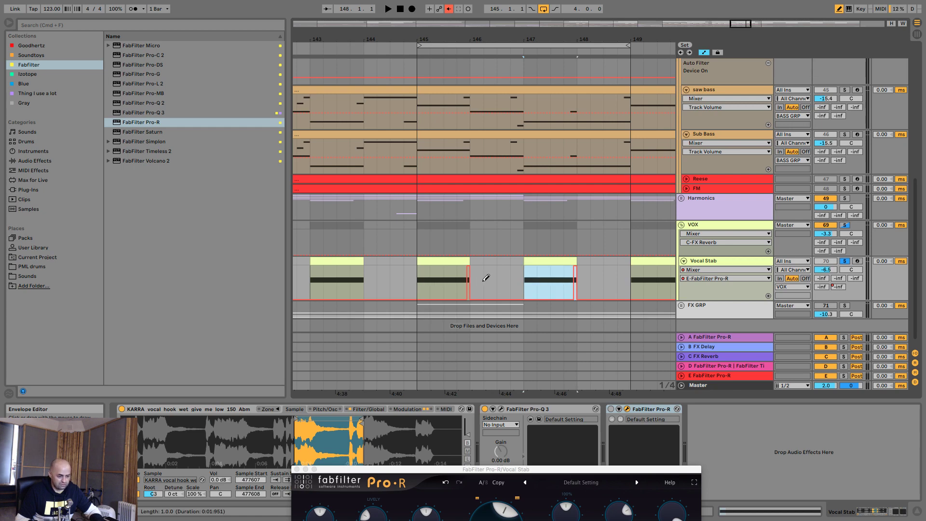
key("space")
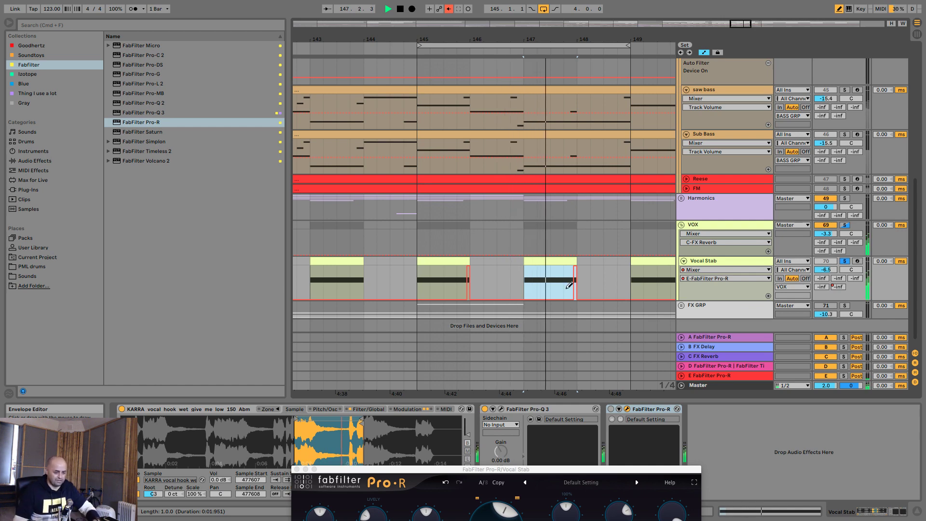
Add Auto Pan after Pro-R on return E with Amount 64.3% and a tempo-synced Rate of 1.
left_click(709, 378)
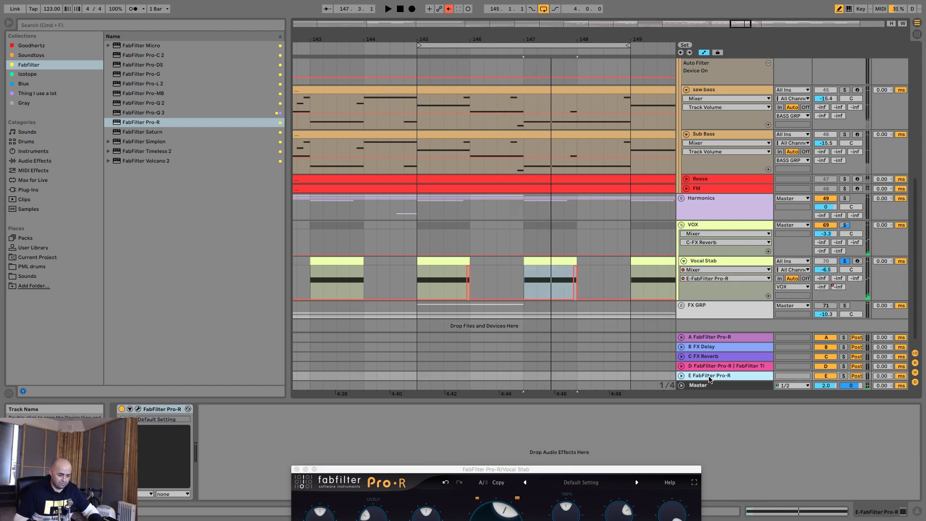
left_click(130, 25)
type("auto p")
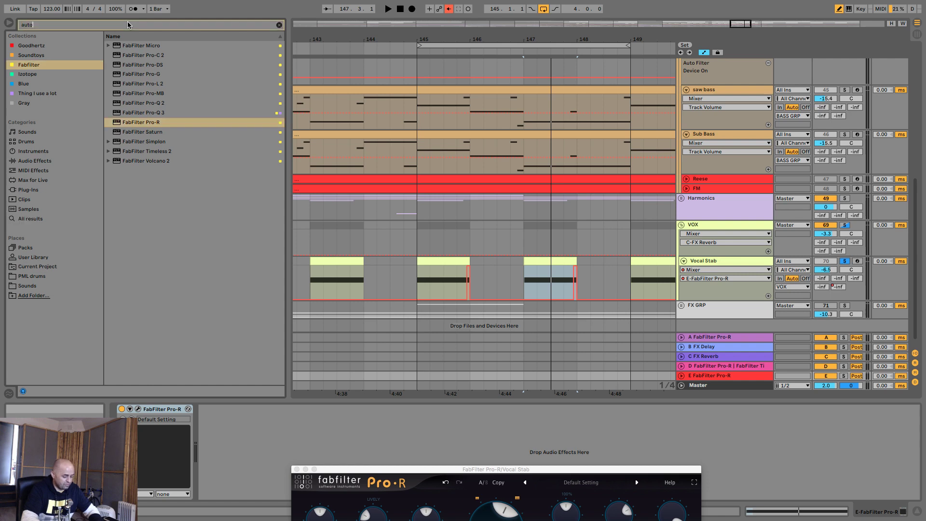
type("an")
left_click(31, 219)
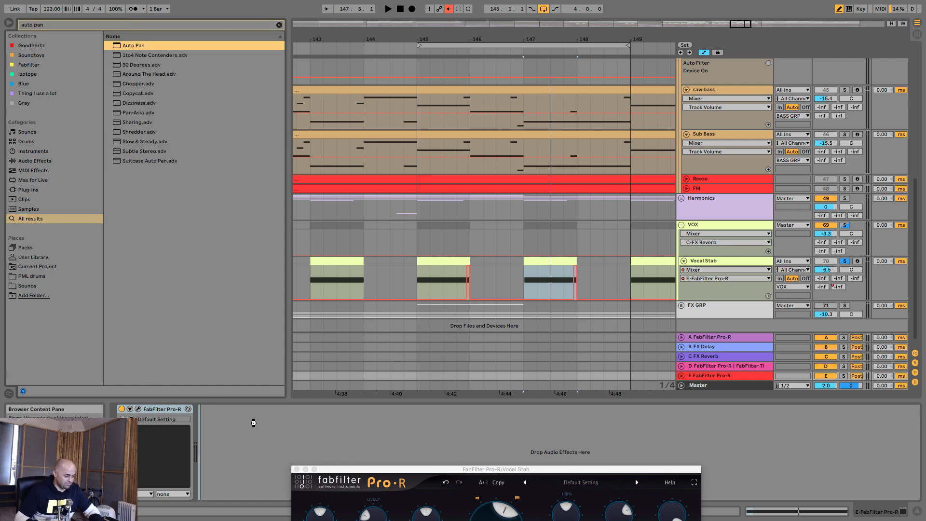
left_click_drag(254, 423, 255, 423)
mouse_move(211, 460)
left_mouse_down()
mouse_move(211, 446)
mouse_move(236, 454)
mouse_move(204, 460)
left_mouse_up()
left_click(233, 486)
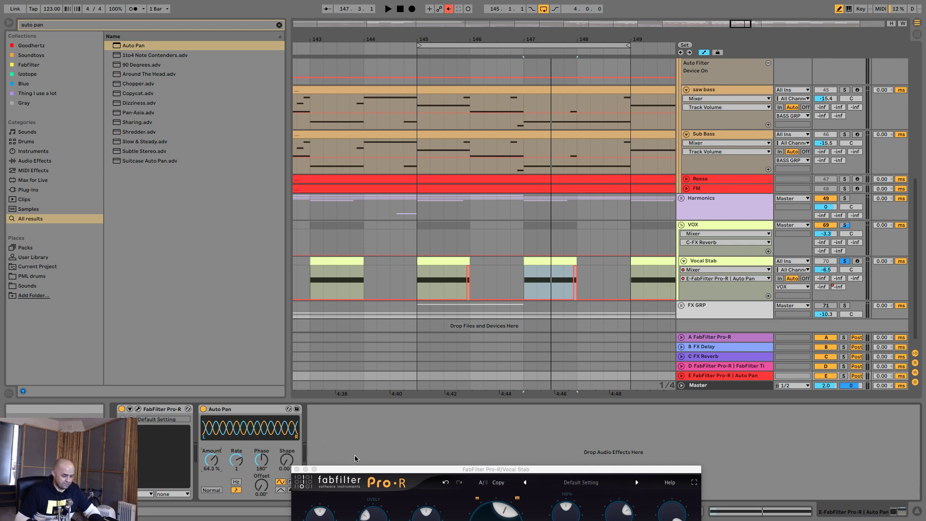
Set Vocal Stab's Pro-R Brightness to 61.62% and Decay Rate to 117.4%, then play the loop.
left_click_drag(452, 472, 304, 114)
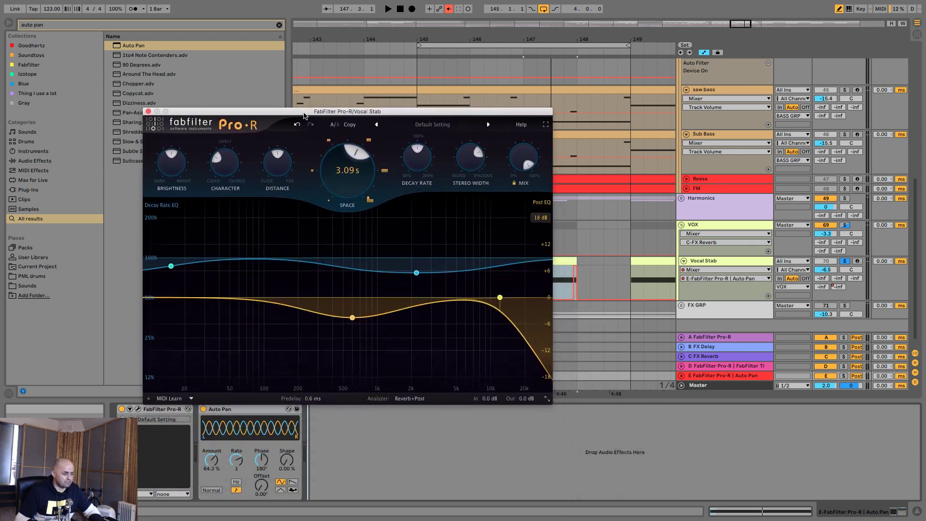
left_click(170, 173)
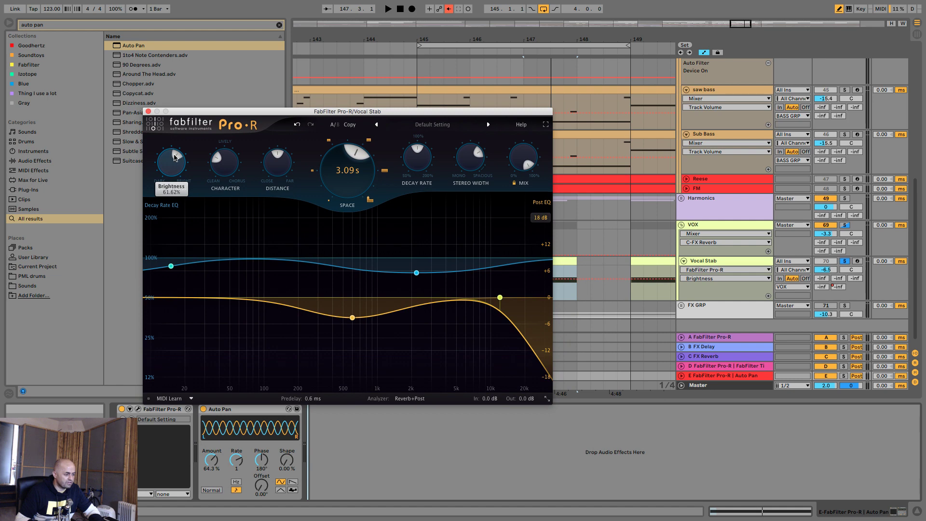
mouse_move(232, 172)
mouse_move(283, 170)
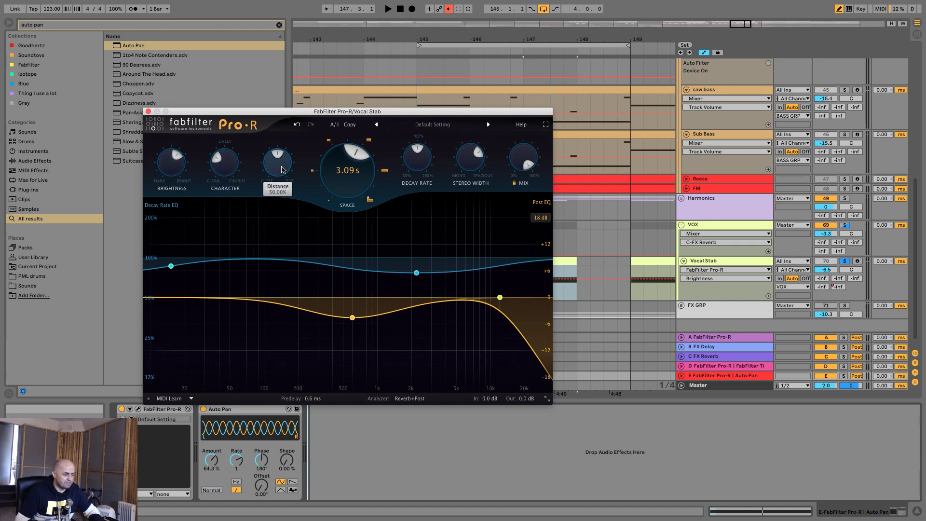
mouse_move(420, 168)
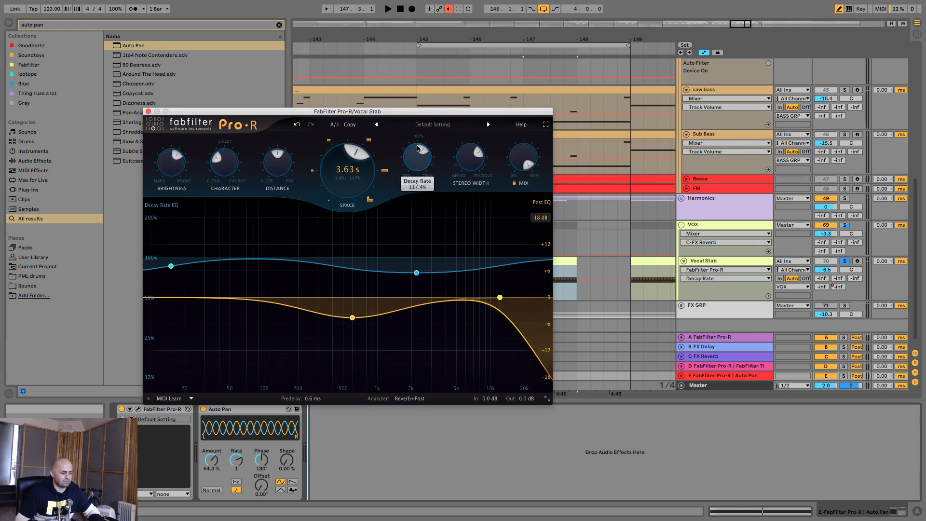
mouse_move(481, 158)
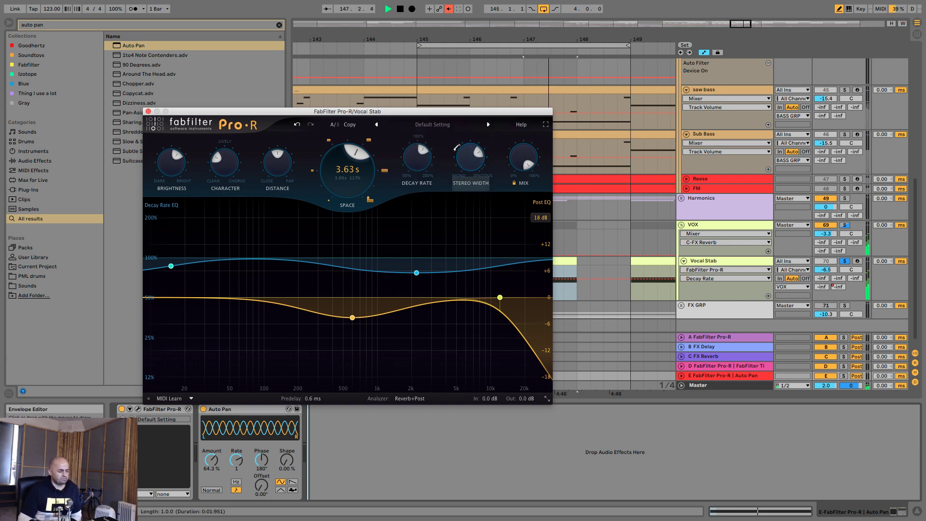
key("space")
mouse_move(390, 275)
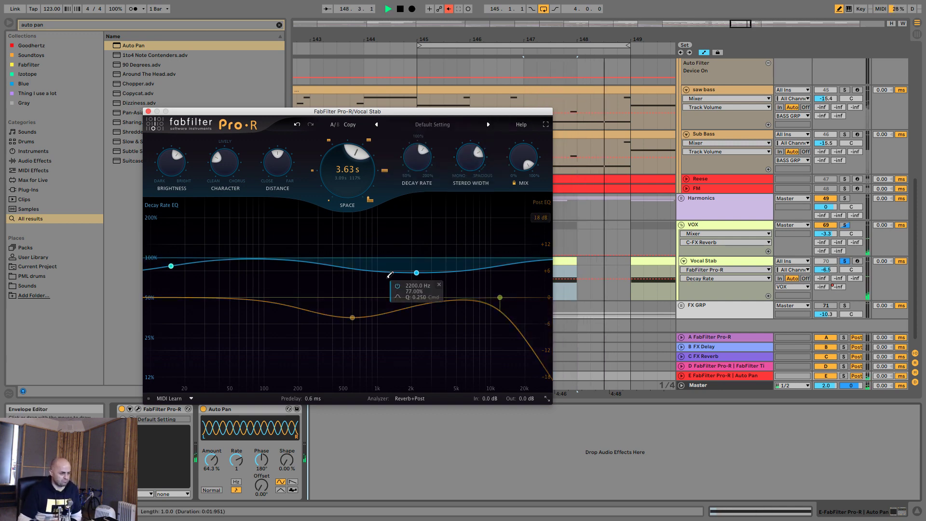
Set the Auto Pan Rate on return E to 1.5 during playback, then stop and close the Pro-R window.
left_click(235, 460)
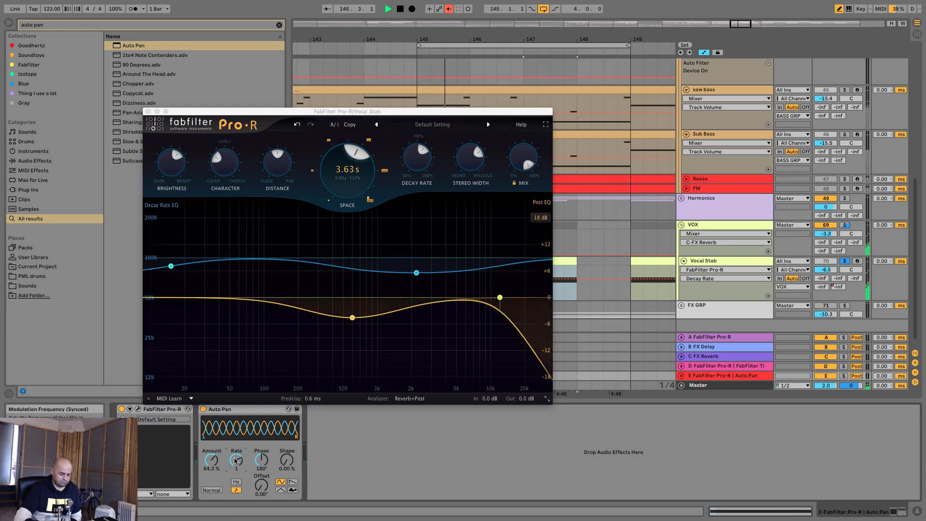
scroll(236, 461, "down", 1)
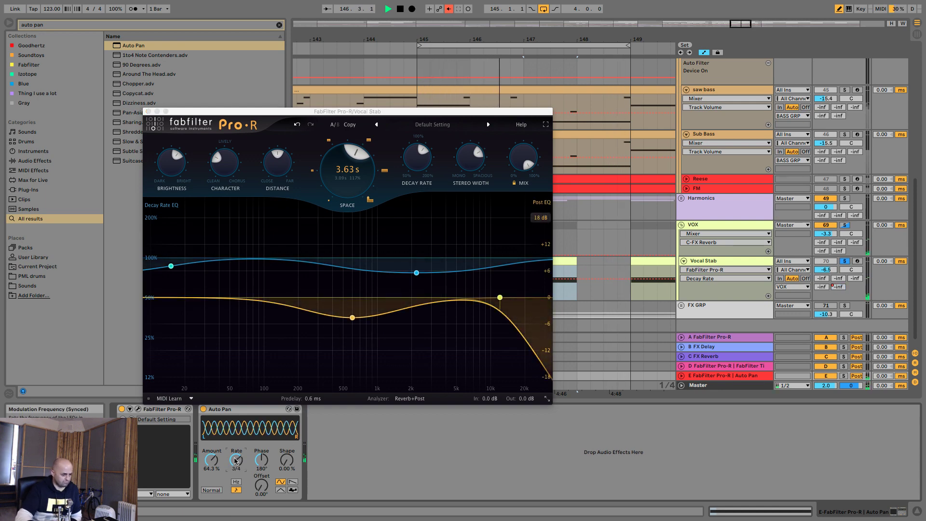
scroll(236, 460, "up", 2)
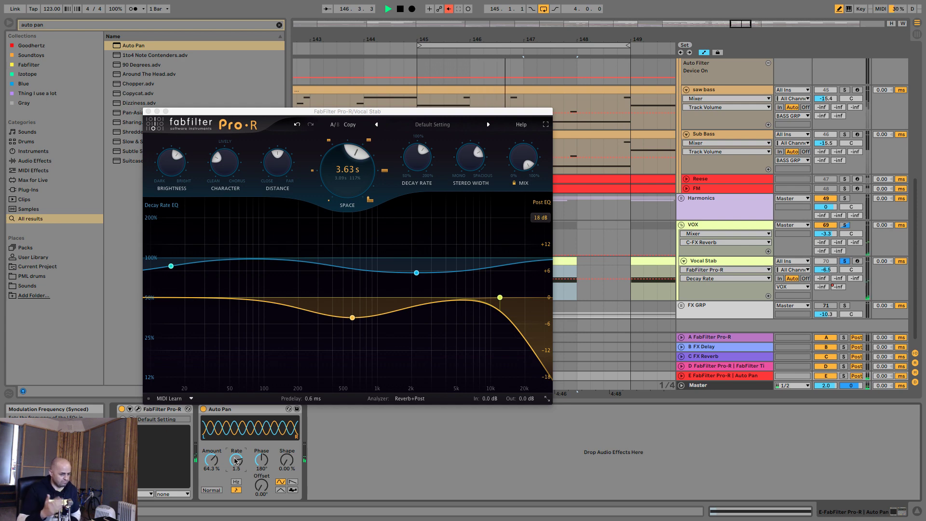
key("space")
left_click(148, 111)
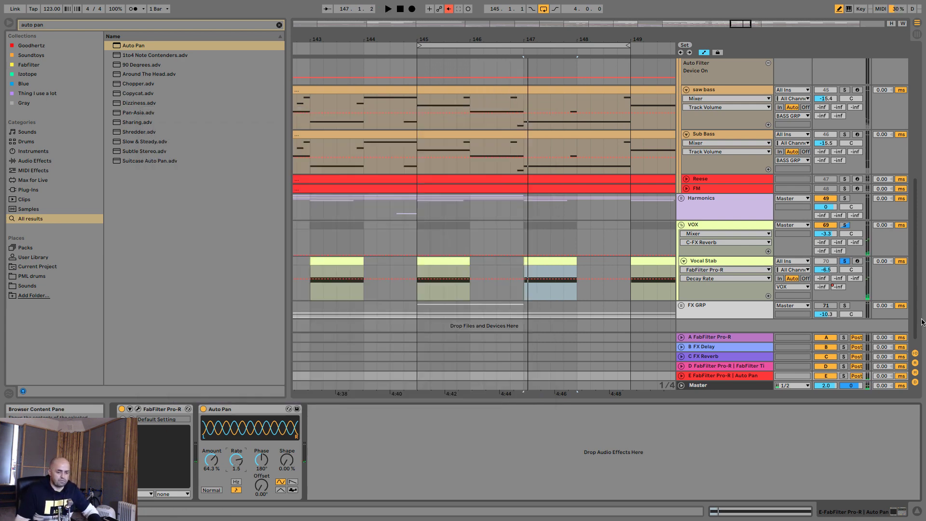
Unsolo the Vocal Stab track and audition it within the full loop.
key("space")
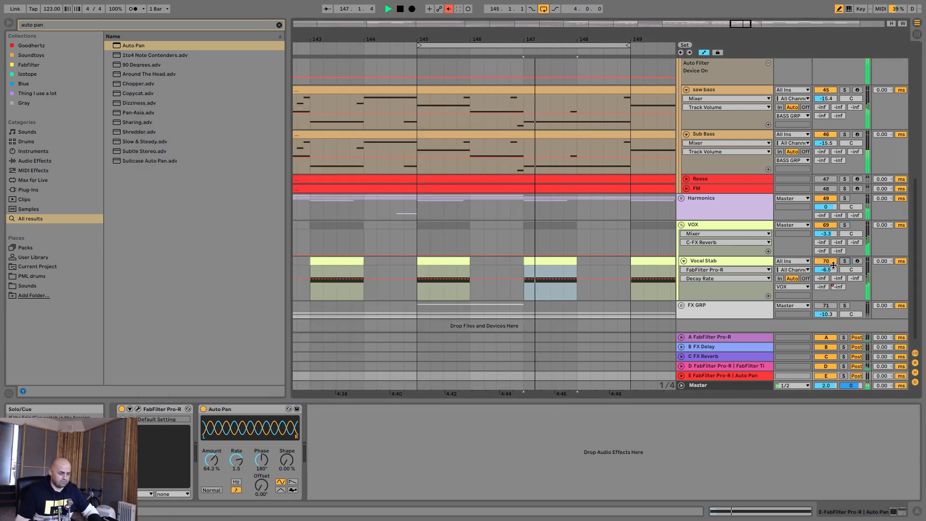
left_click(716, 263)
key("space")
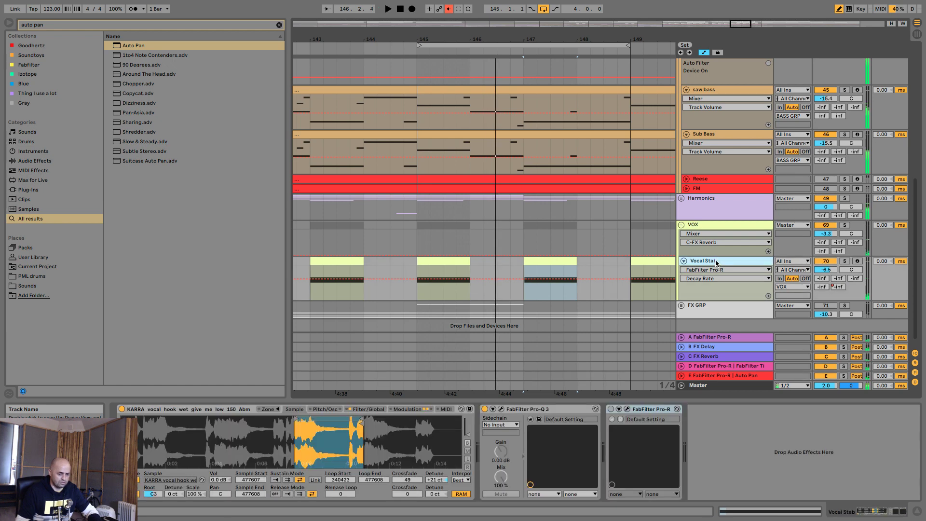
Switch Vocal Stab's Pro-R back on and set its Mix to 21.33% while auditioning the loop.
left_click(611, 409)
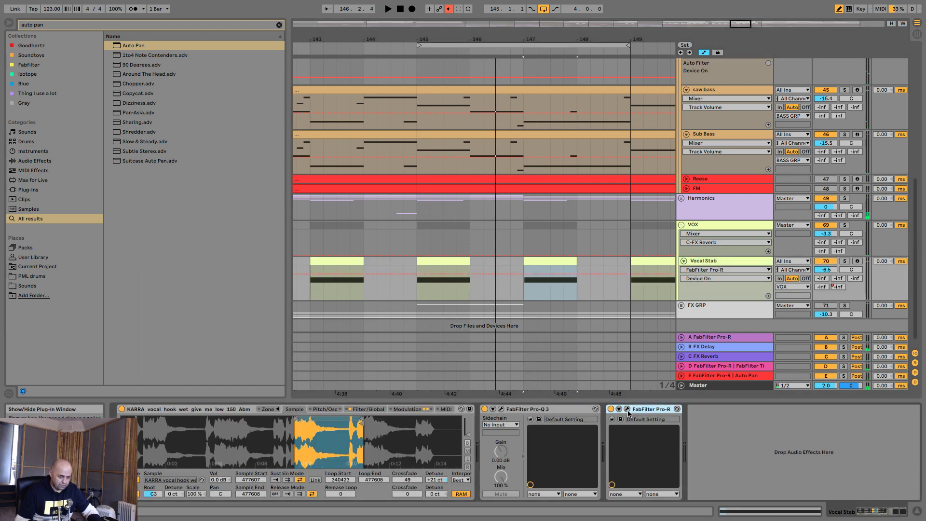
left_click(626, 409)
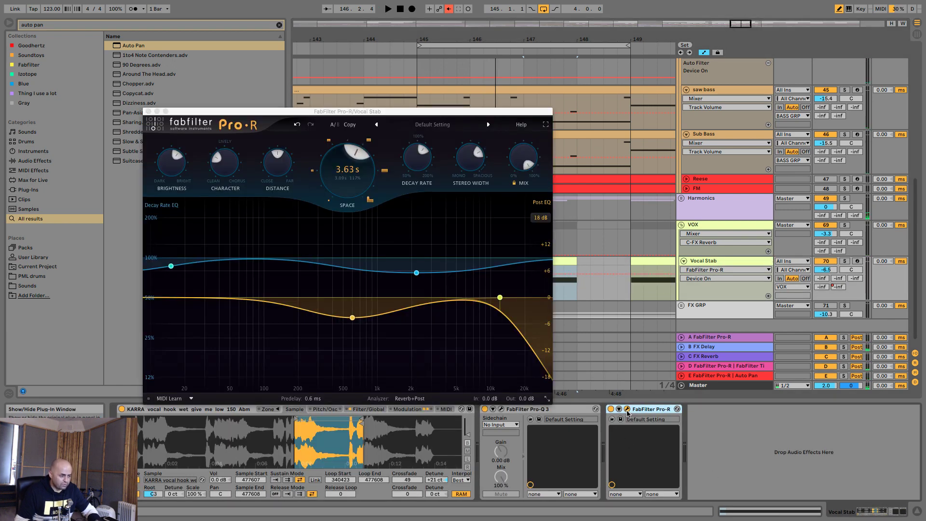
left_click(524, 262)
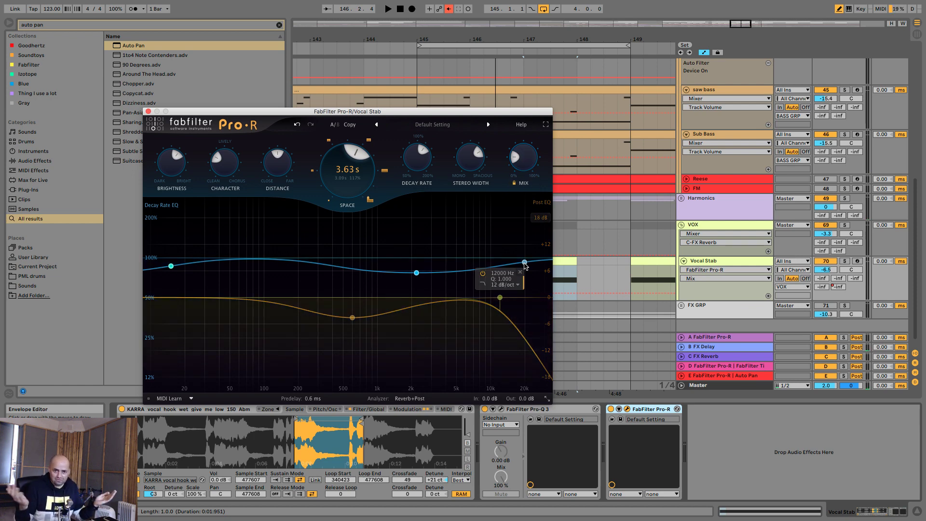
key("space")
mouse_move(525, 162)
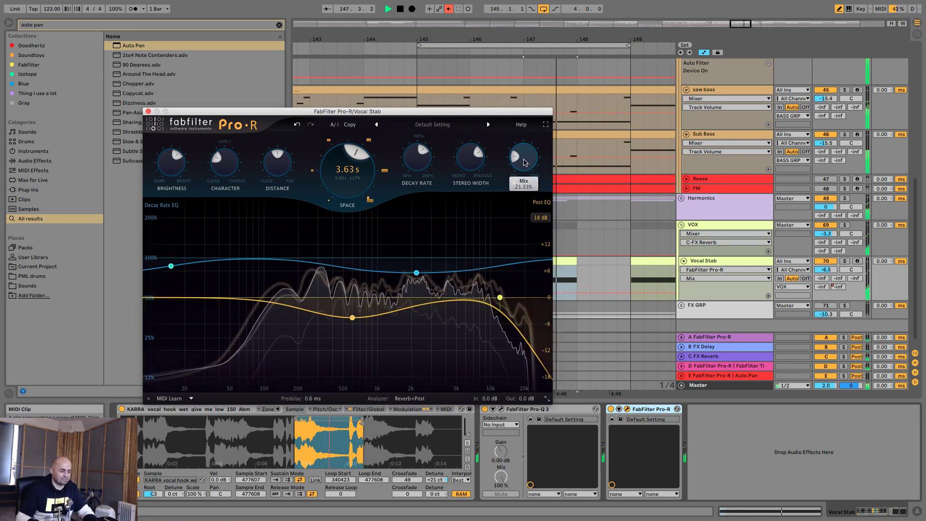
Uncover the mixer, then set the VOX group's volume to 0 dB and balance Vocal Stab's volume at -6.5 dB.
left_click_drag(487, 115, 607, 159)
mouse_move(478, 221)
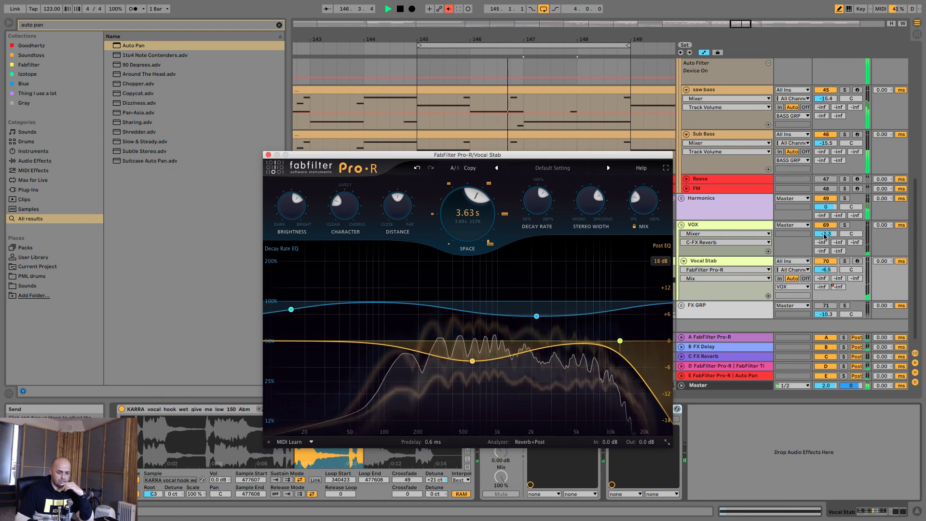
left_click(825, 234)
left_click(826, 269)
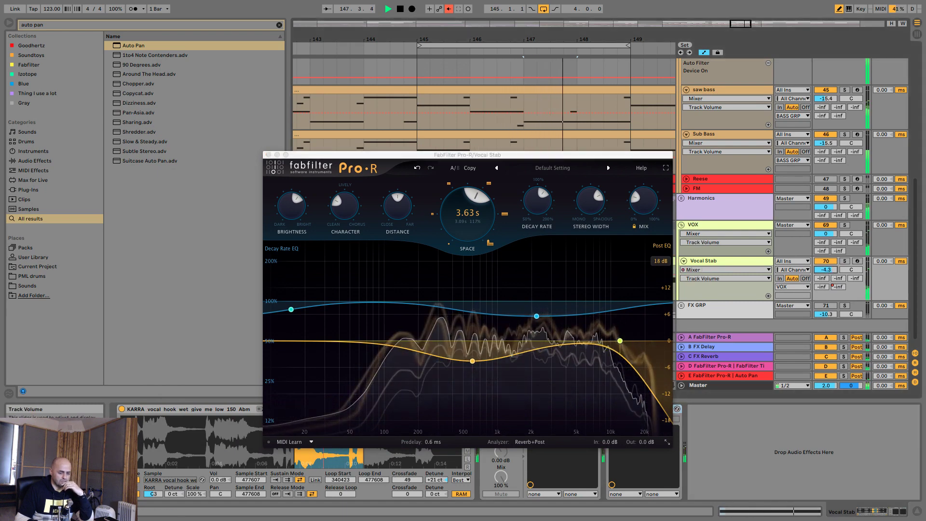
scroll(830, 273, "down", 3)
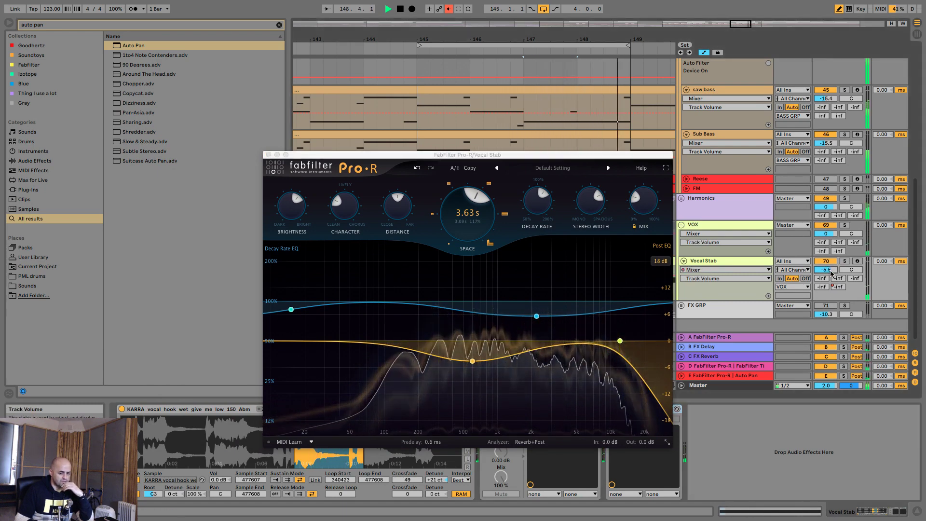
scroll(831, 273, "down", 3)
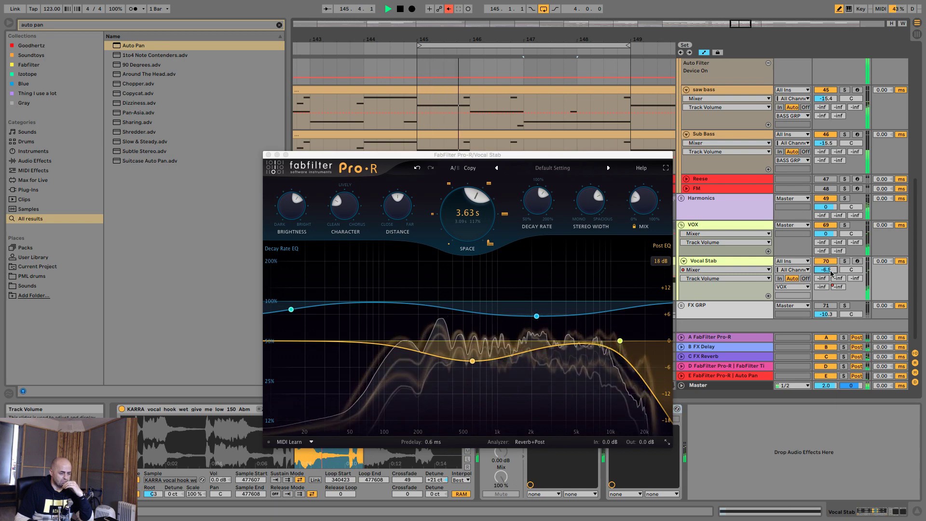
Fine-tune Vocal Stab's Pro-R Mix to about 22.74%, then stop playback and close the plug-in window.
left_click(643, 209)
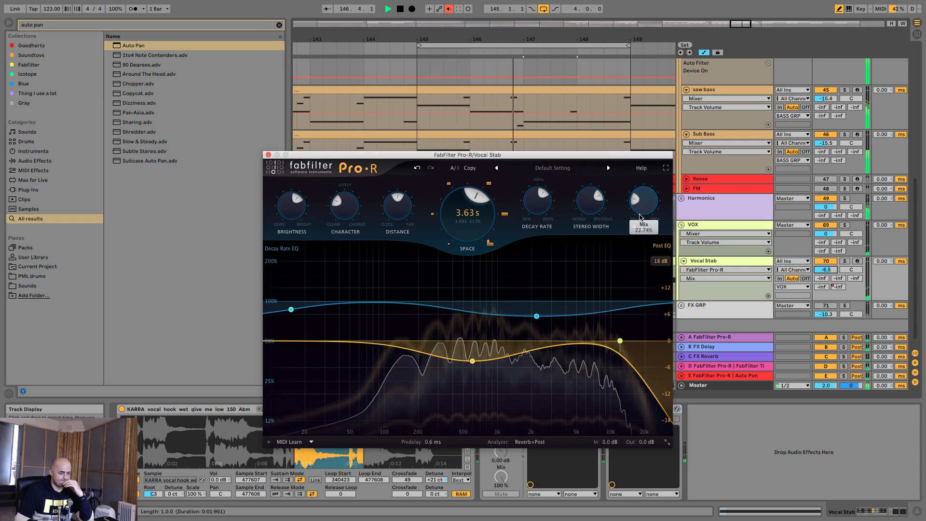
mouse_move(644, 209)
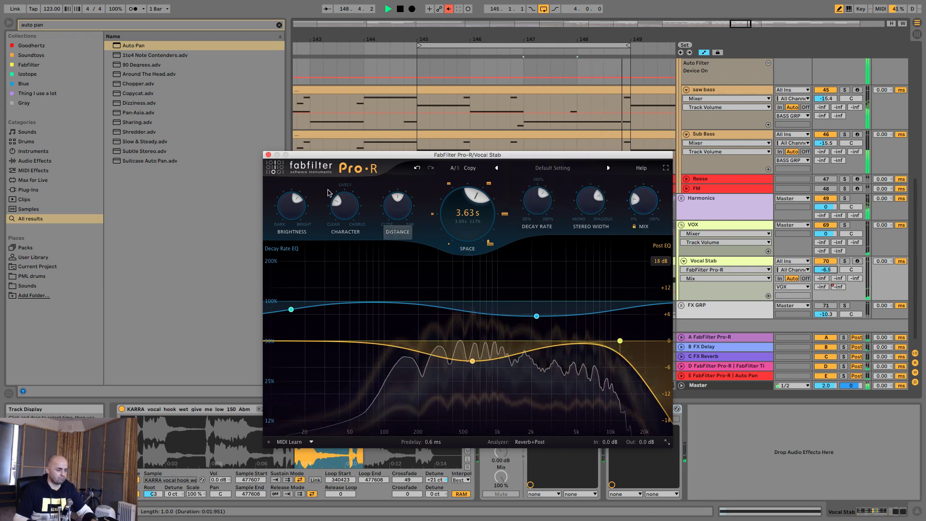
key("space")
left_click(268, 155)
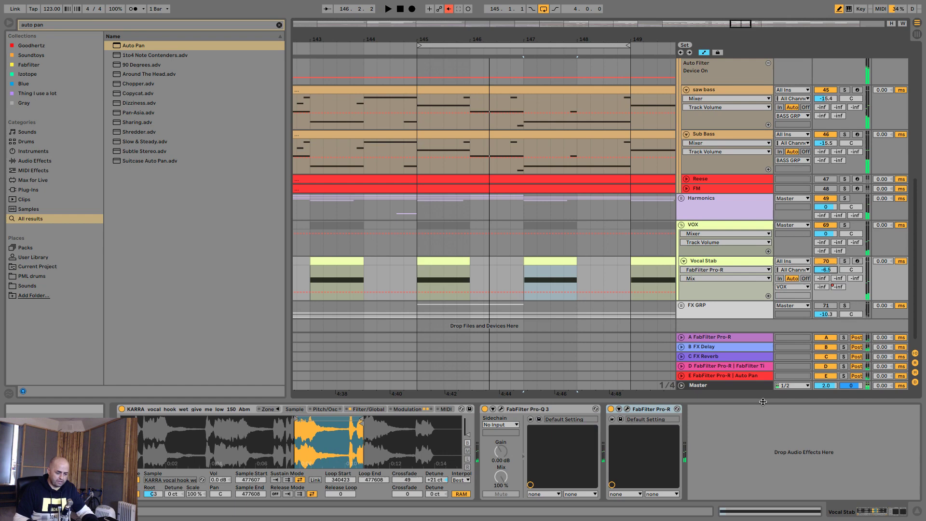
Add the Boots and Cats.adg rack from the Thing I use a lot collection after Auto Pan on return E.
left_click(719, 378)
double_click(146, 25)
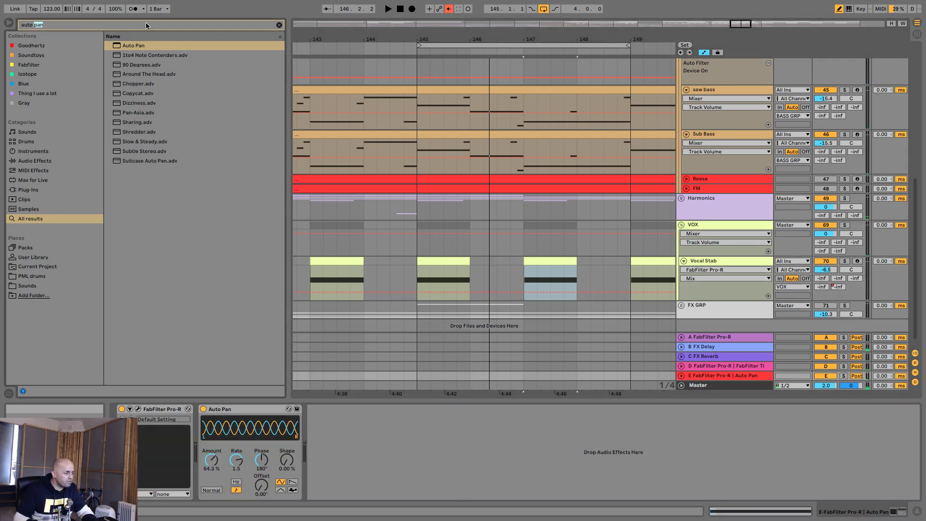
left_click(278, 25)
left_click(38, 95)
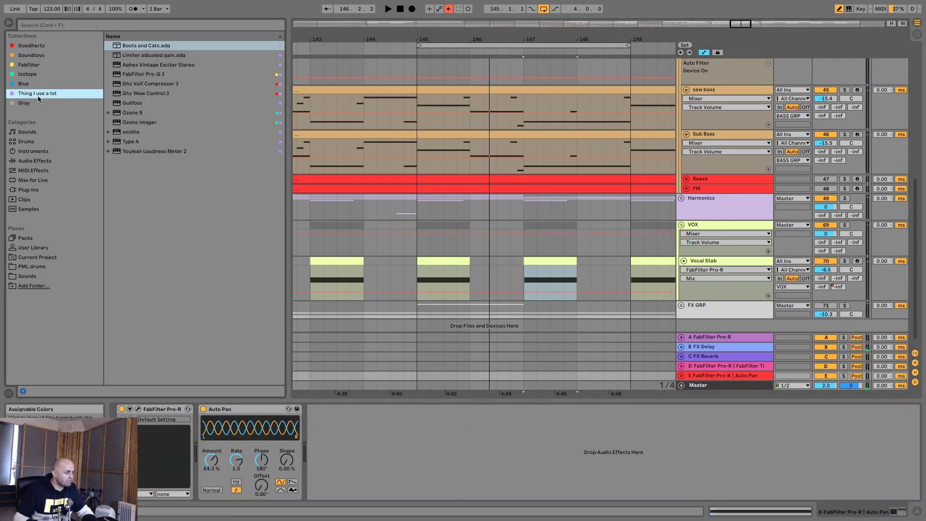
left_click(107, 47)
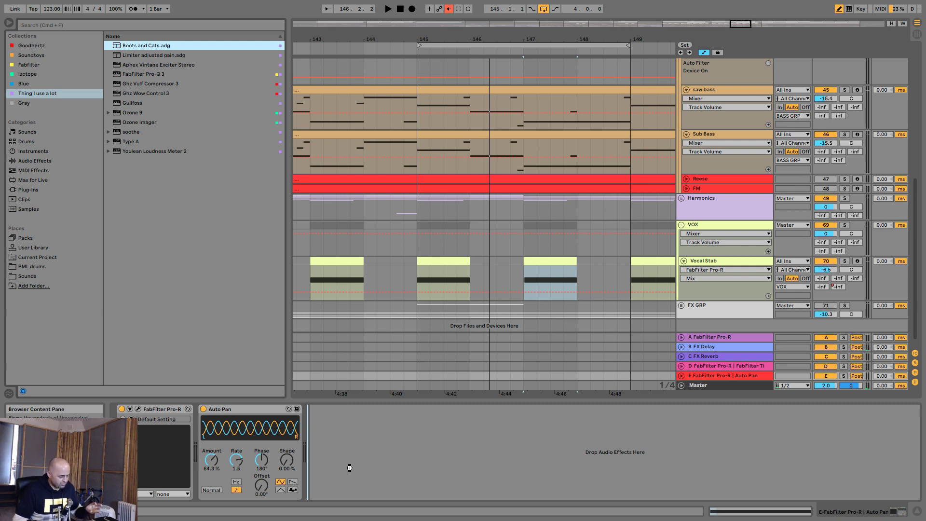
left_click_drag(317, 471, 321, 470)
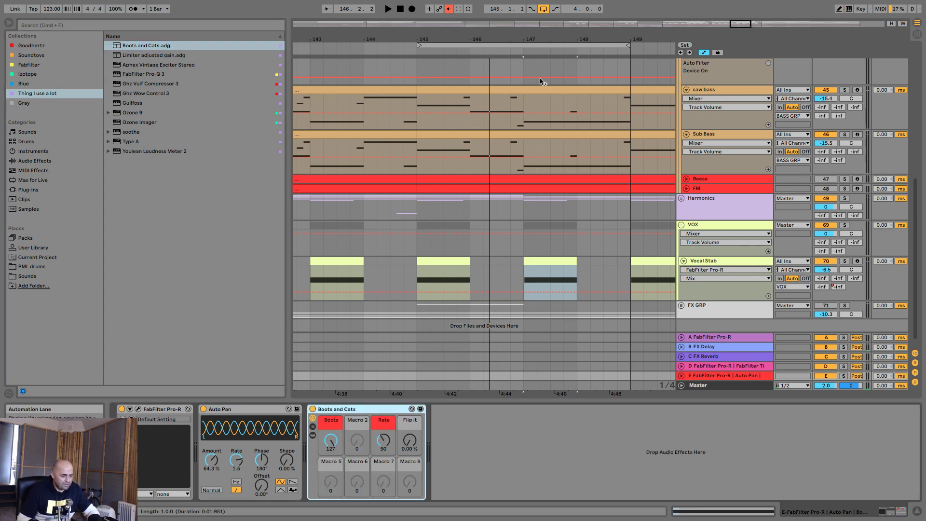
Play the loop from bar 145 and lower the Boots macro of return E's Boots and Cats rack to 39.
left_click_drag(540, 37, 506, 37)
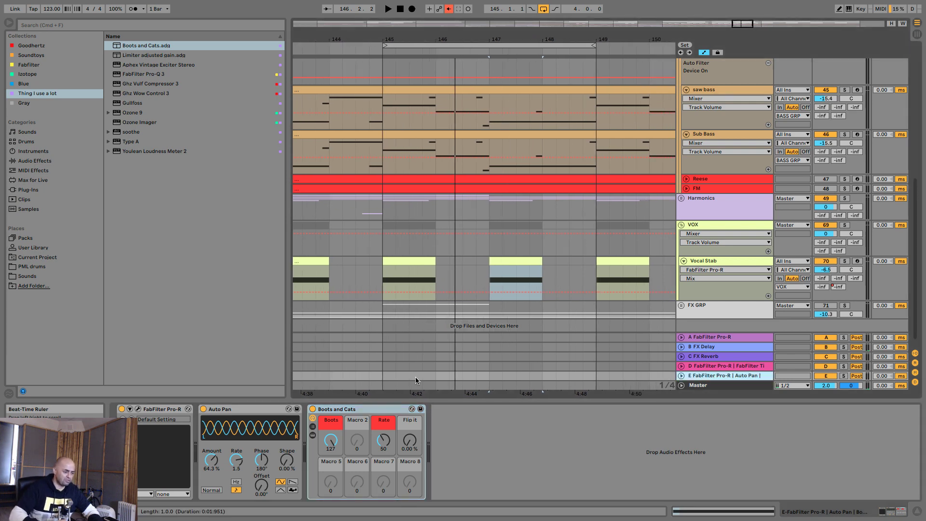
left_click(385, 252)
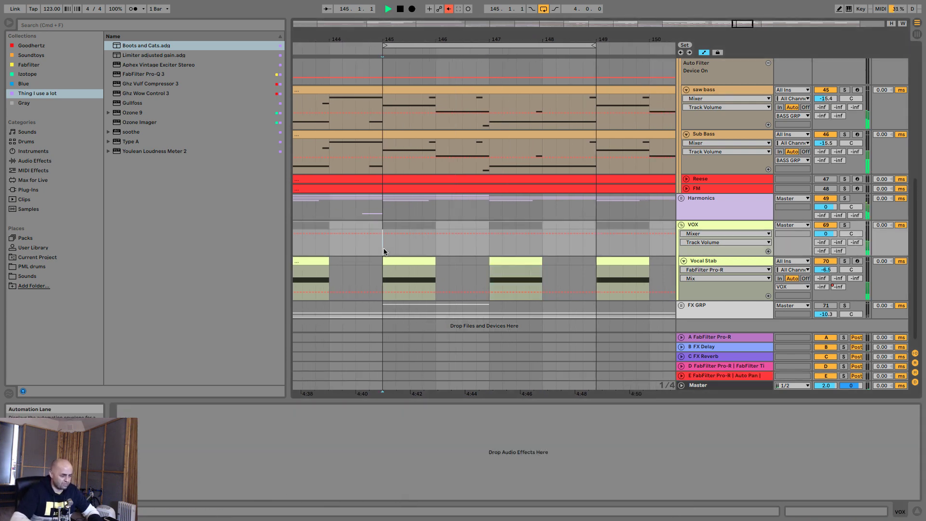
key("space")
left_click(742, 261)
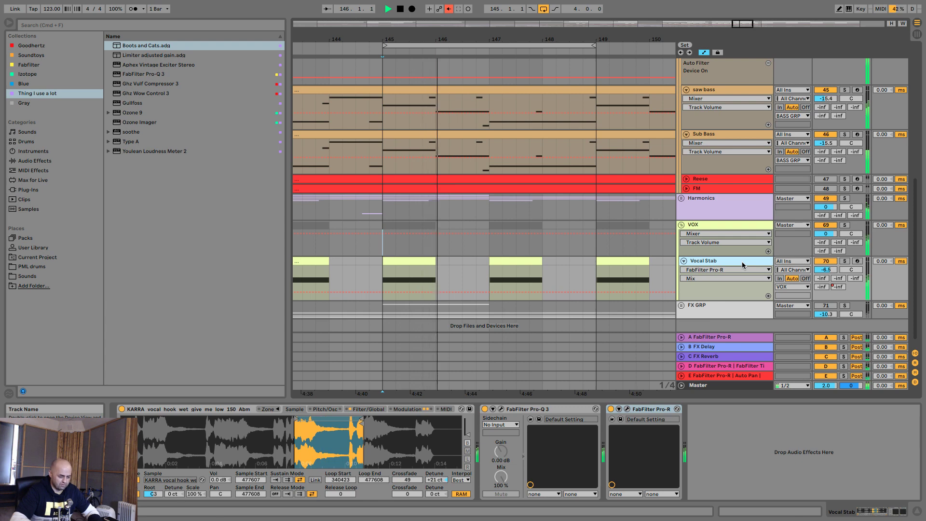
left_click(695, 376)
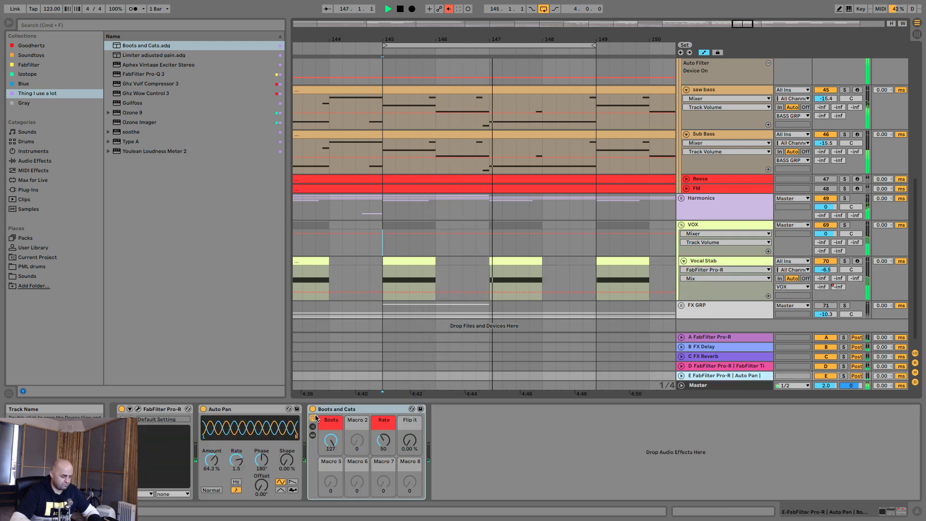
left_click_drag(331, 439, 330, 483)
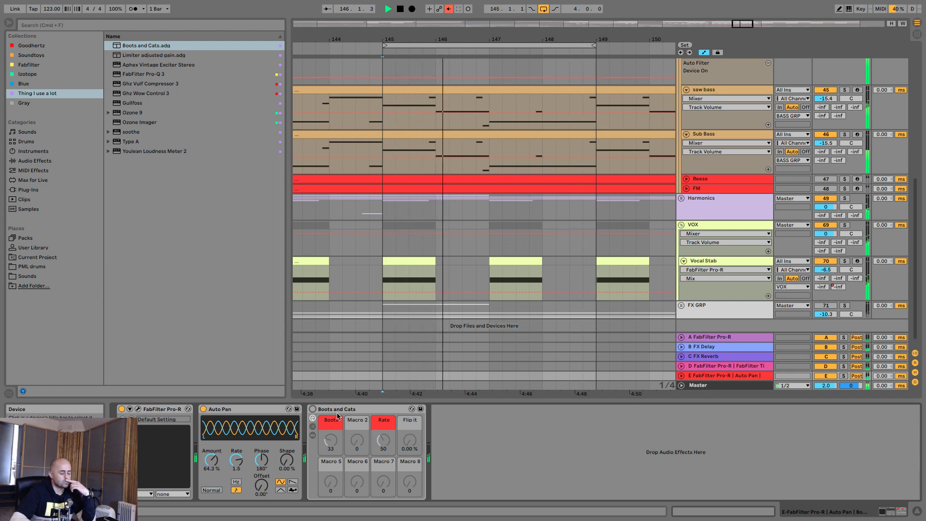
scroll(331, 440, "up", 6)
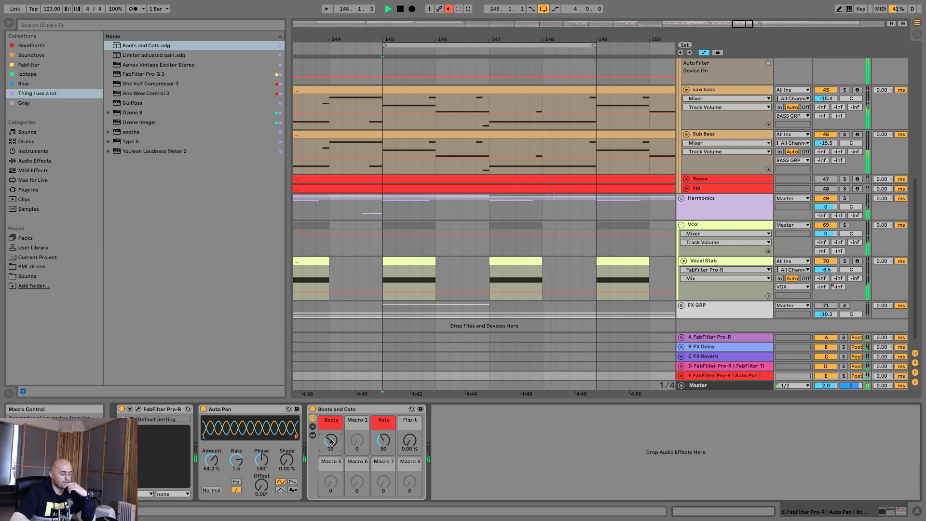
Review Vocal Stab's FabFilter Pro-R settings during loop playback, then close the plug-in window and stop.
left_click(730, 260)
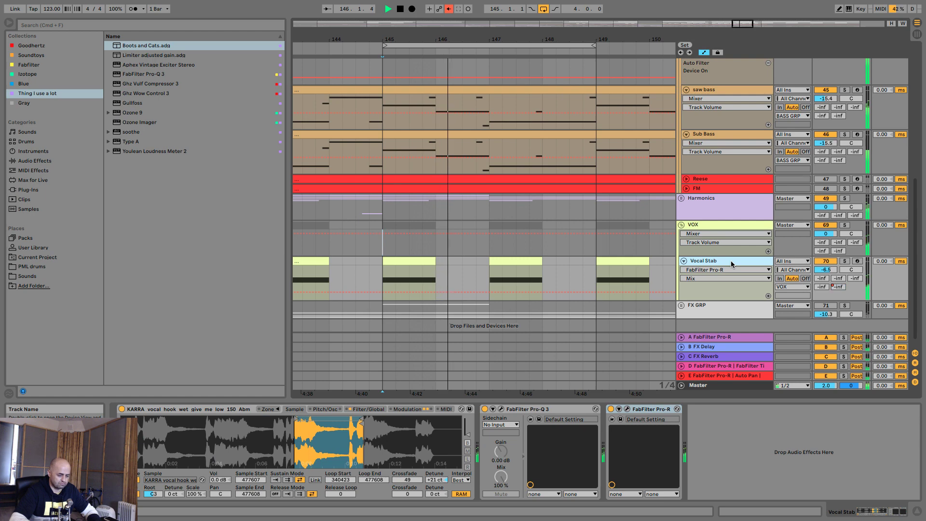
left_click(626, 410)
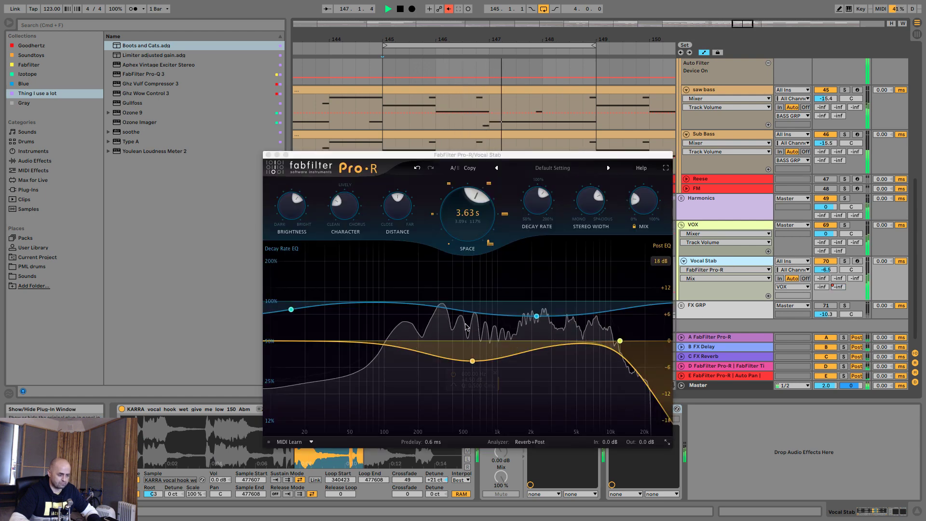
left_click(268, 155)
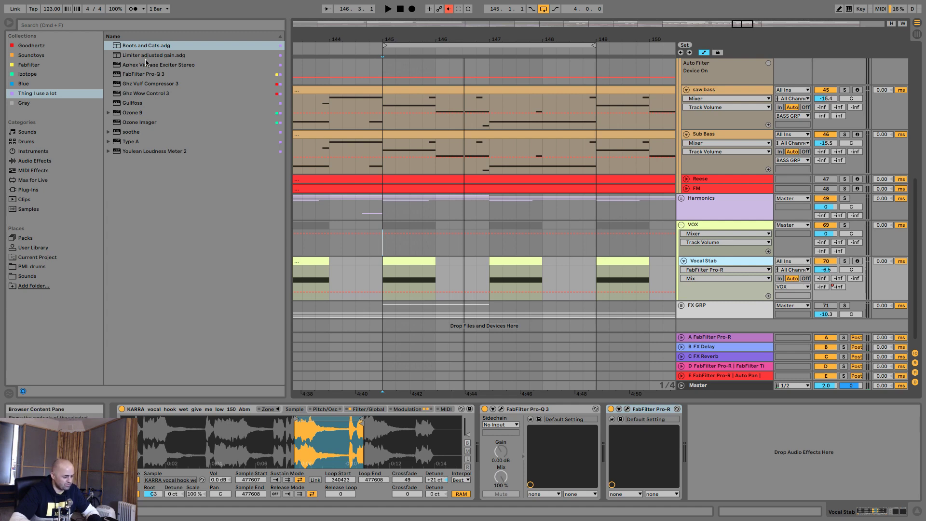
Search the browser for "uti" and insert Utility before FabFilter Pro-Q 3 on the Vocal Stab track.
left_click(153, 29)
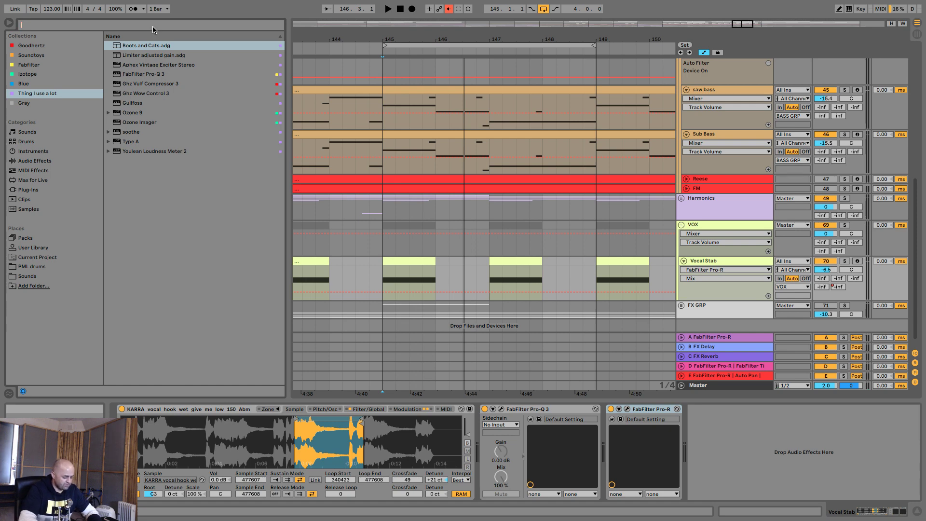
type("uti")
left_click(36, 217)
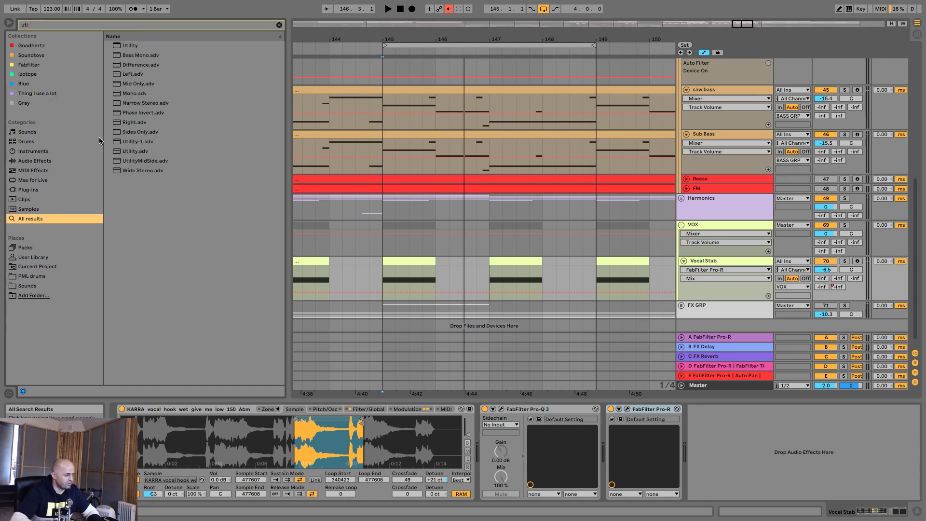
left_click_drag(127, 47, 471, 409)
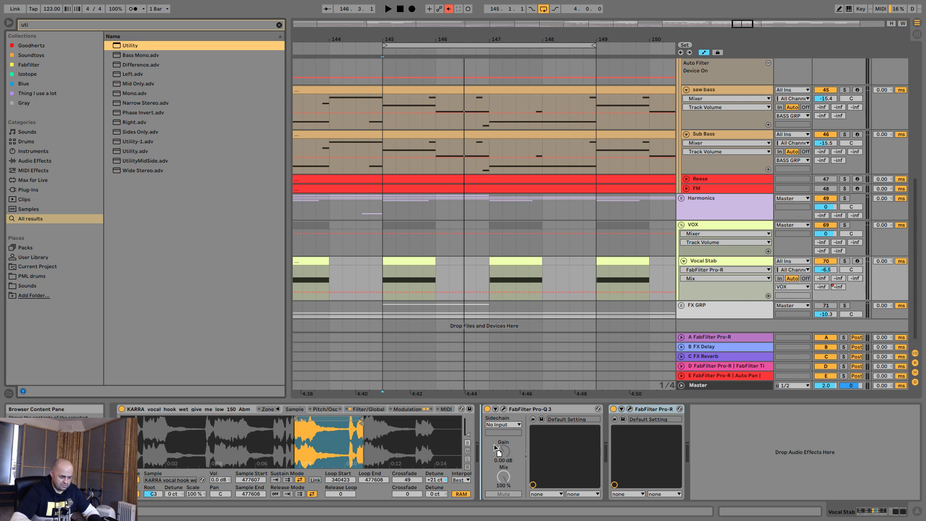
key("Return")
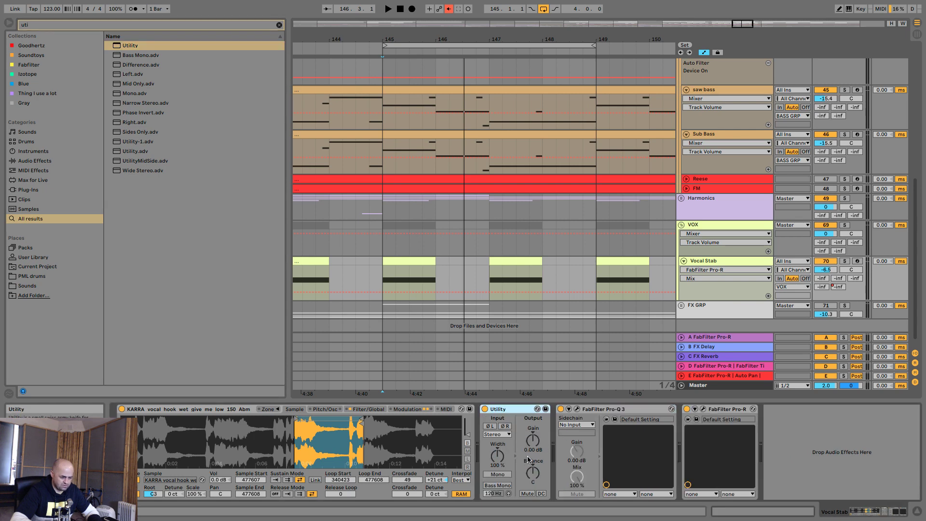
Narrow Vocal Stab's Utility Width to 18%, audition the loop, and switch the Utility to Mono.
left_click_drag(497, 453, 498, 458)
key("space")
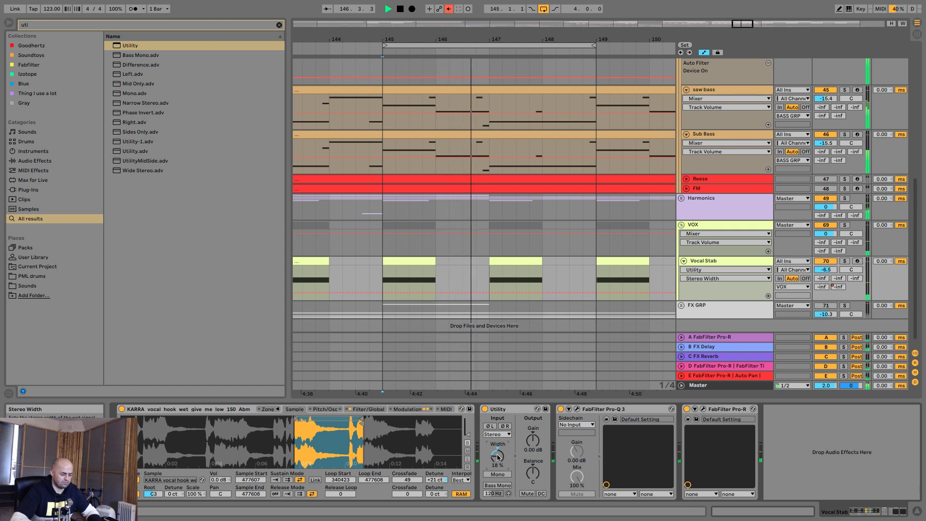
left_click(496, 475)
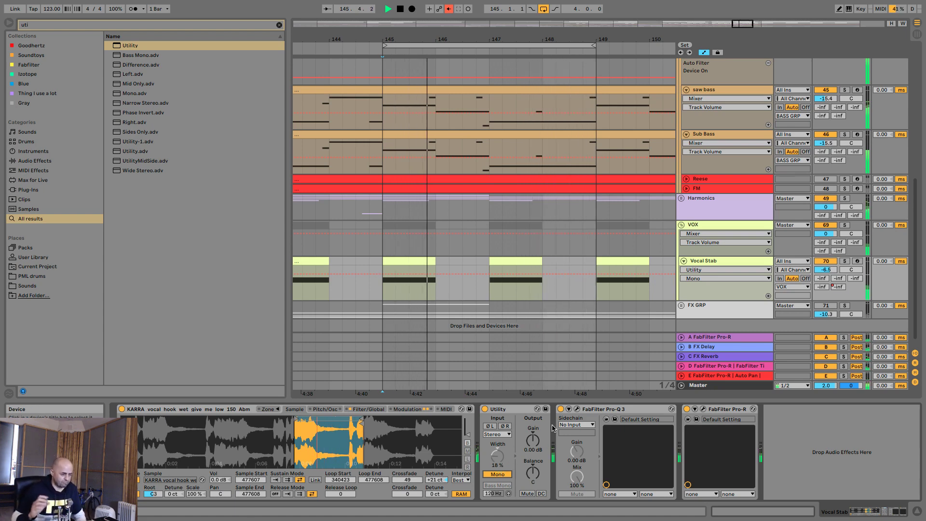
key("space")
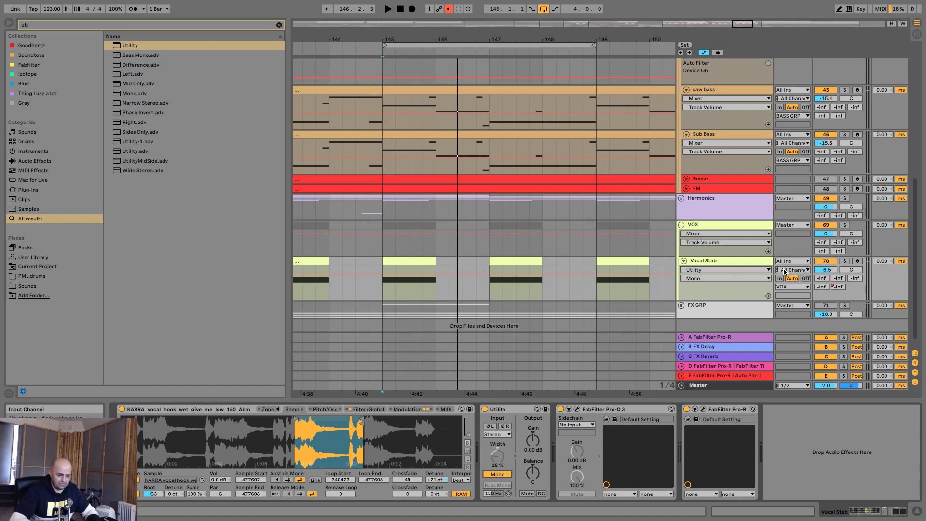
Check the device chains of return E, the VOX group and Vocal Stab, then audition the loop from bar 145.
left_click(732, 377)
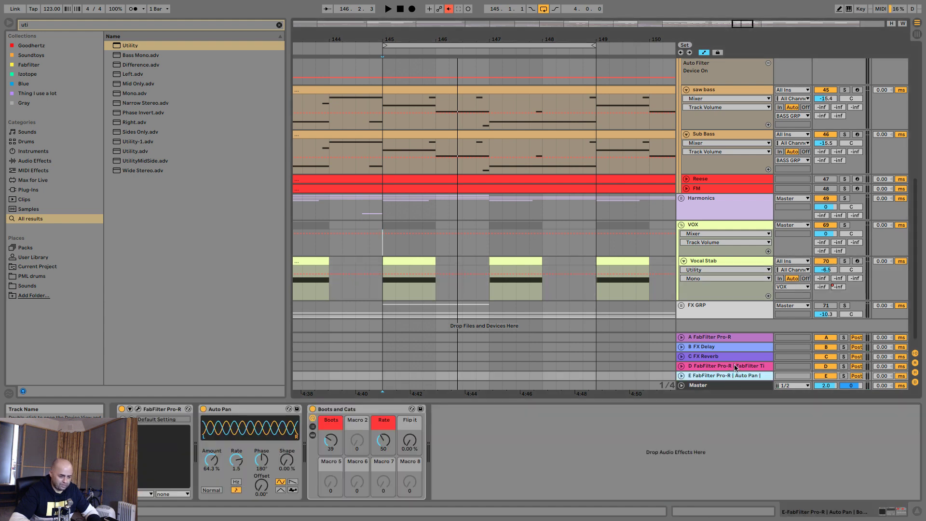
left_click(737, 229)
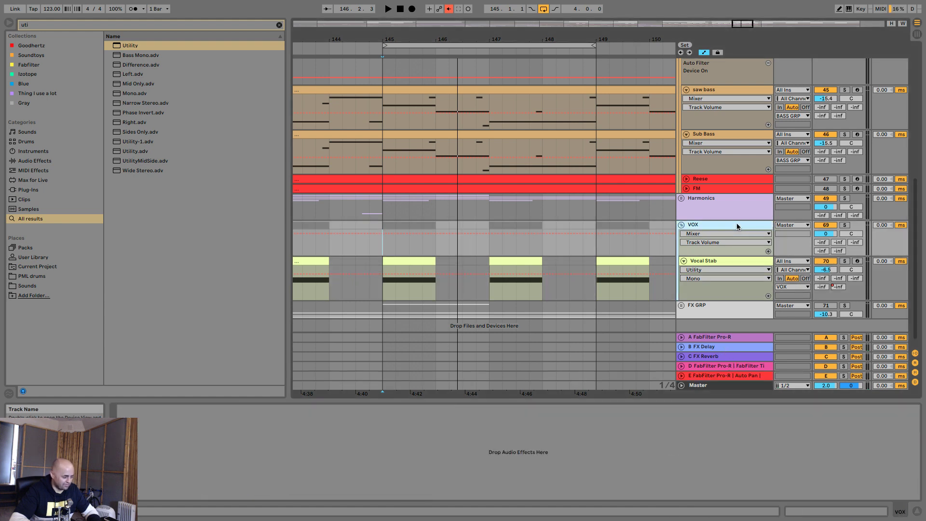
left_click(737, 262)
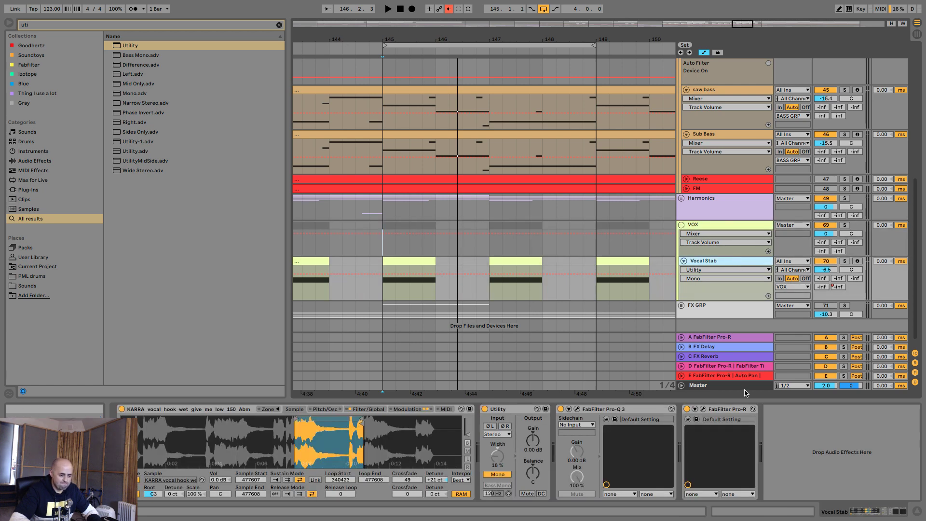
key("space")
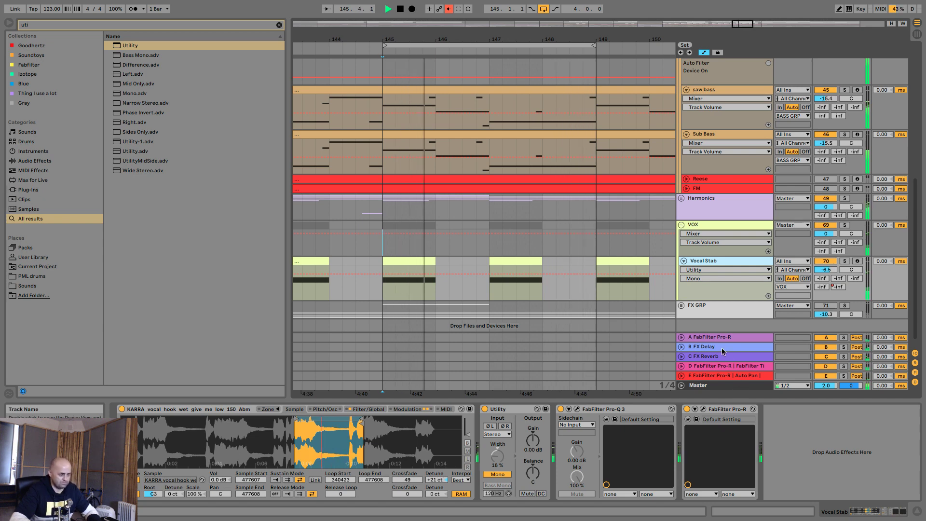
key("space")
Insert a new return track after E, load FabFilter Timeless 2 from the Fabfilter collection onto it, and close the plug-in window.
left_click(718, 375)
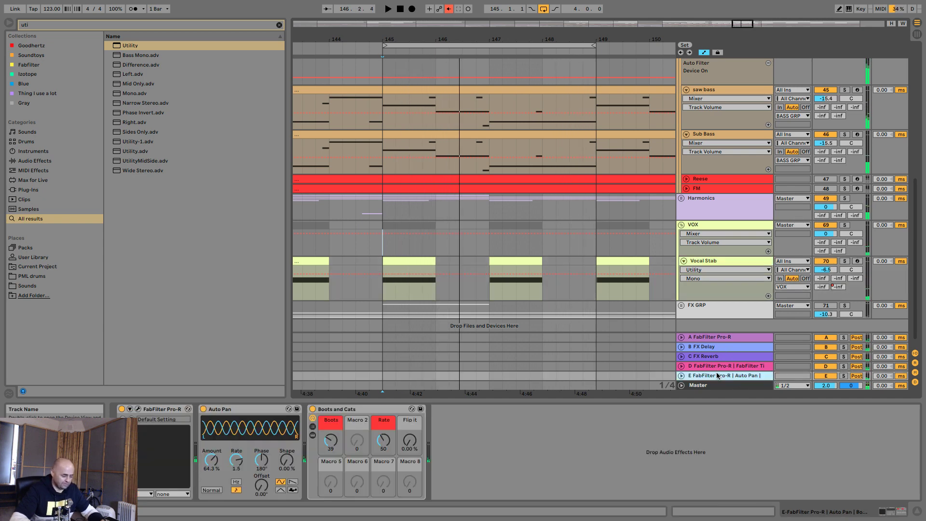
key("ctrl+alt+t")
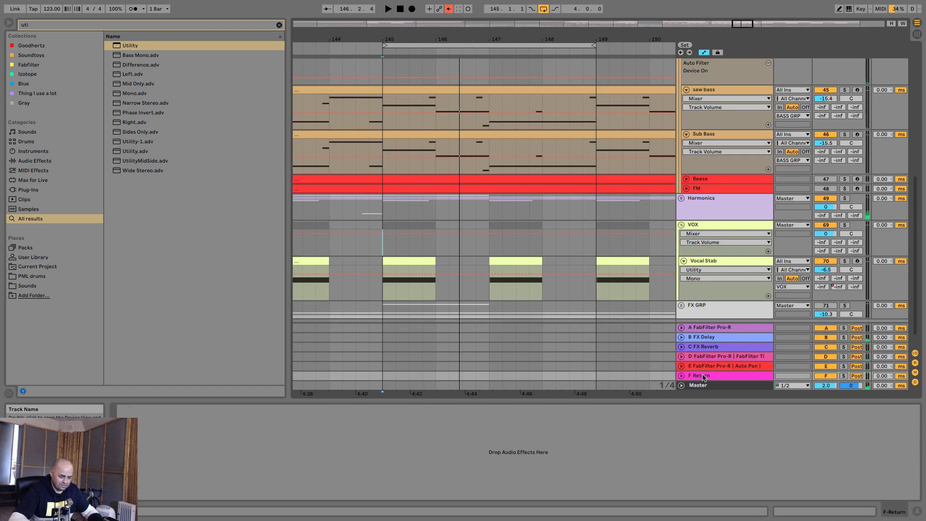
left_click(278, 24)
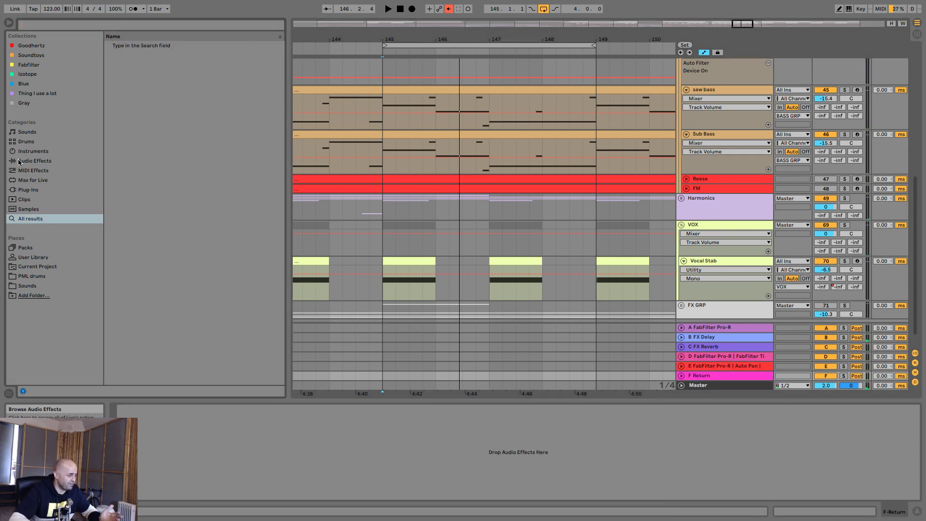
left_click(30, 64)
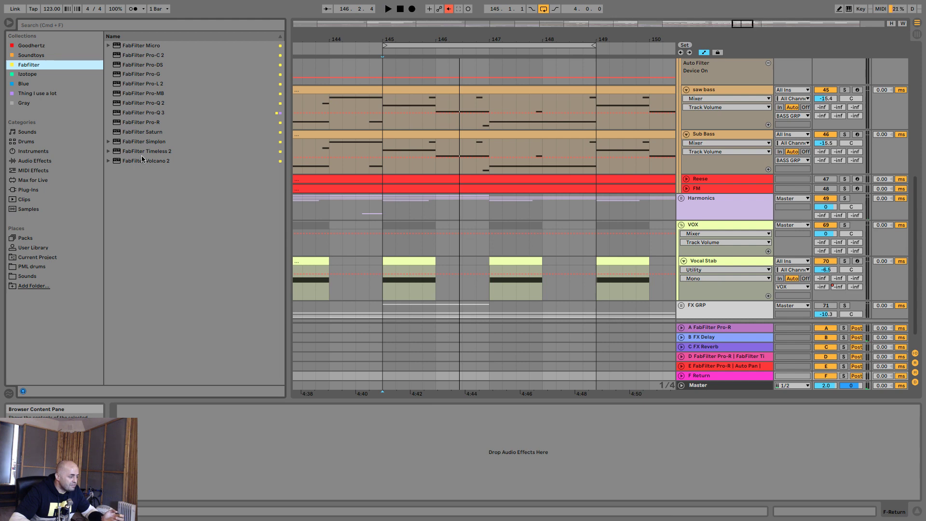
left_click_drag(145, 151, 741, 376)
left_click_drag(270, 170, 332, 265)
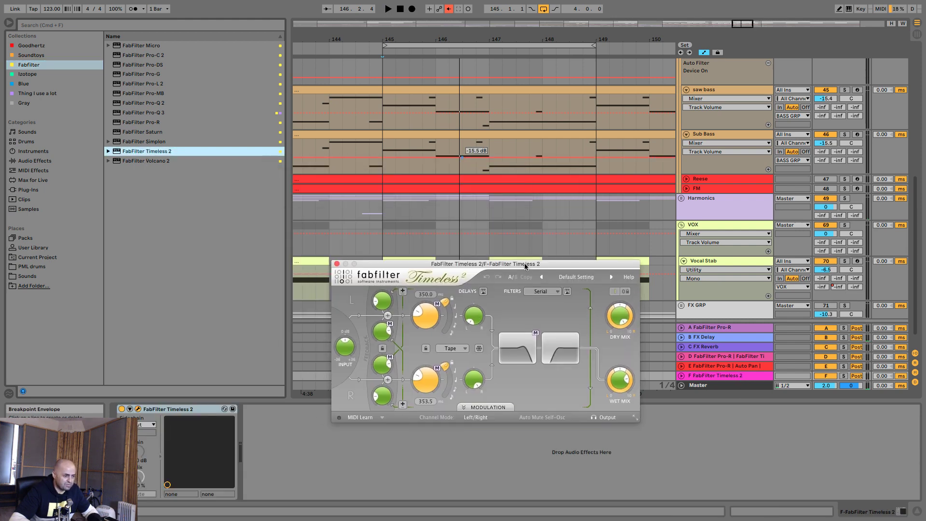
left_click(335, 263)
Show Vocal Stab's send F automation, audition bar 145, and draw a full-level sixteenth-note throw at 145.2.
left_click(854, 286)
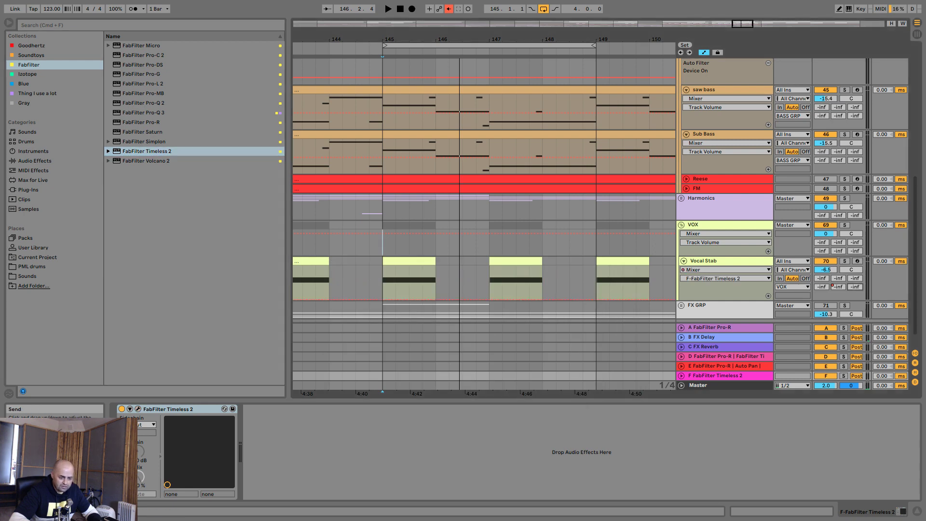
scroll(793, 285, "down", 1)
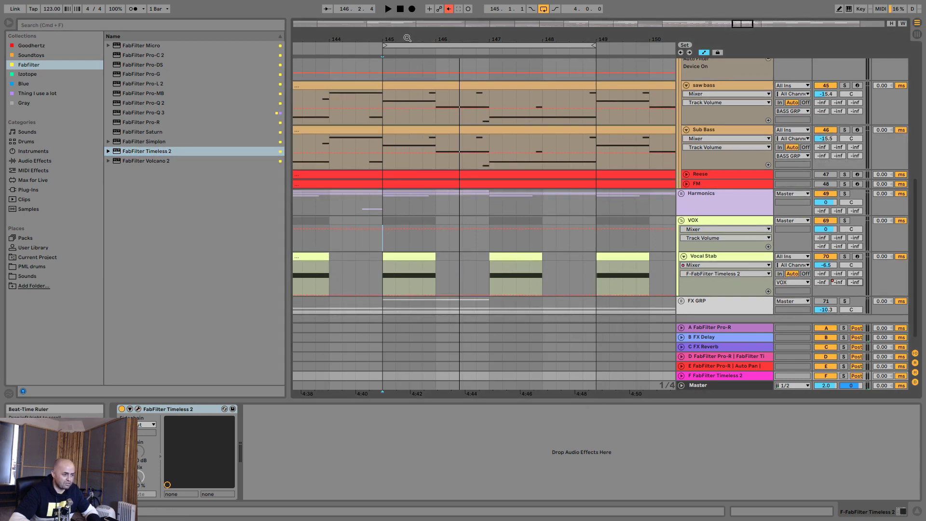
left_click_drag(400, 42, 399, 49)
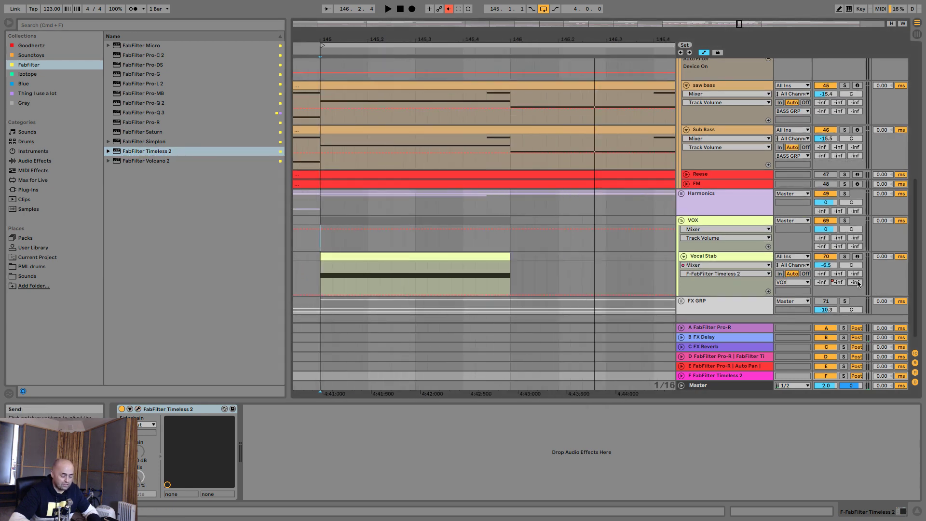
key("space")
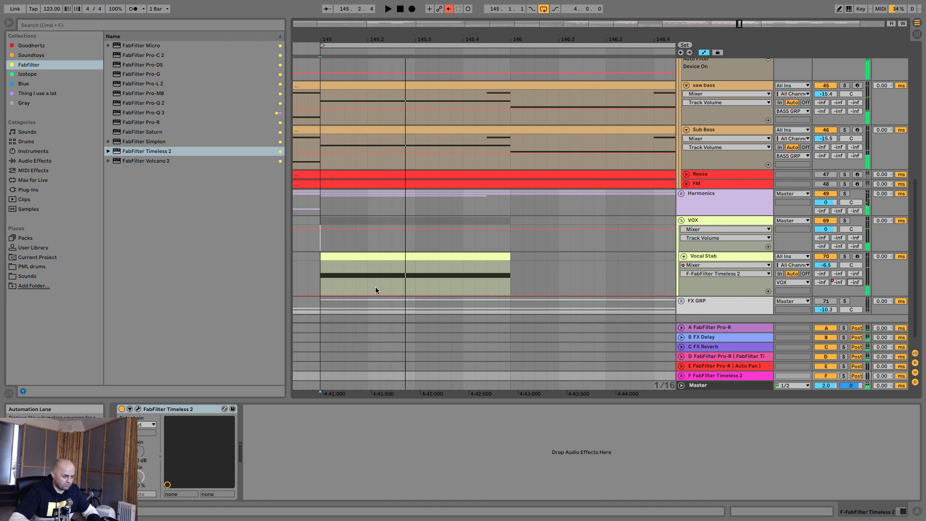
key("space")
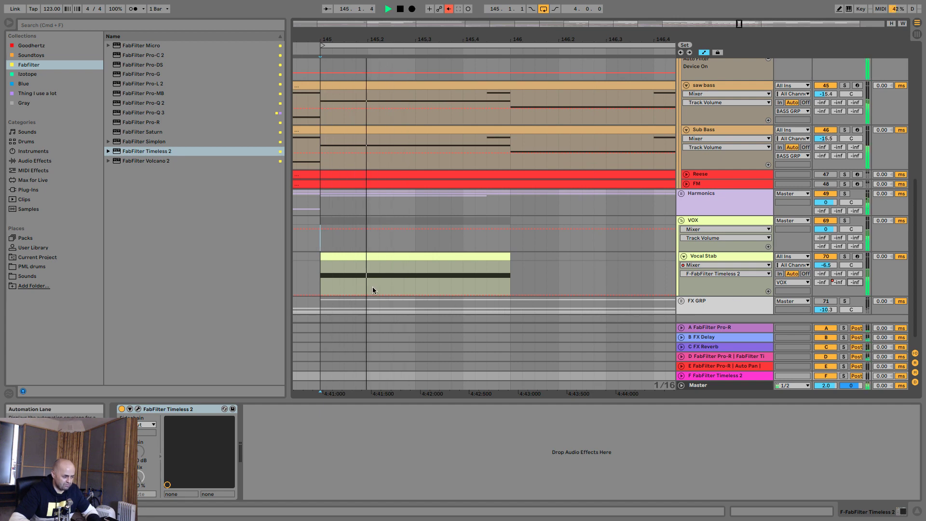
key("space")
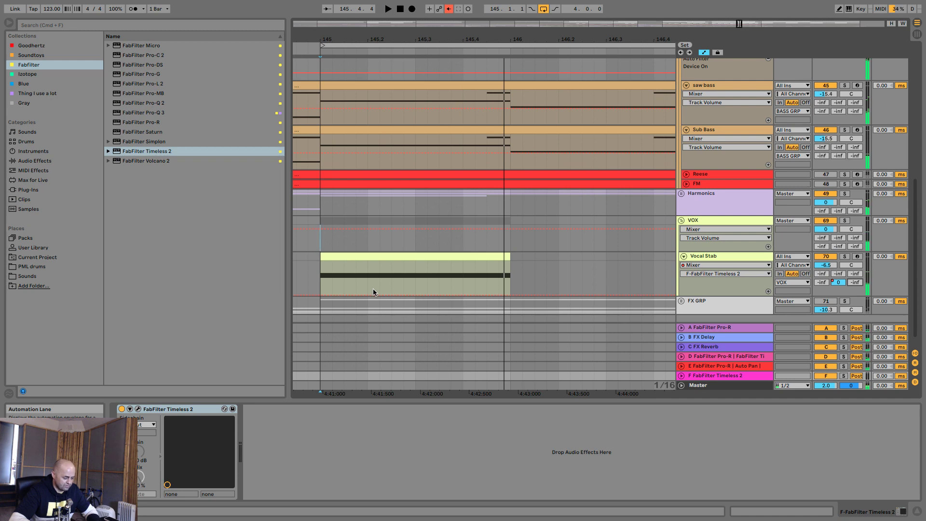
key("b")
left_click_drag(376, 286, 378, 262)
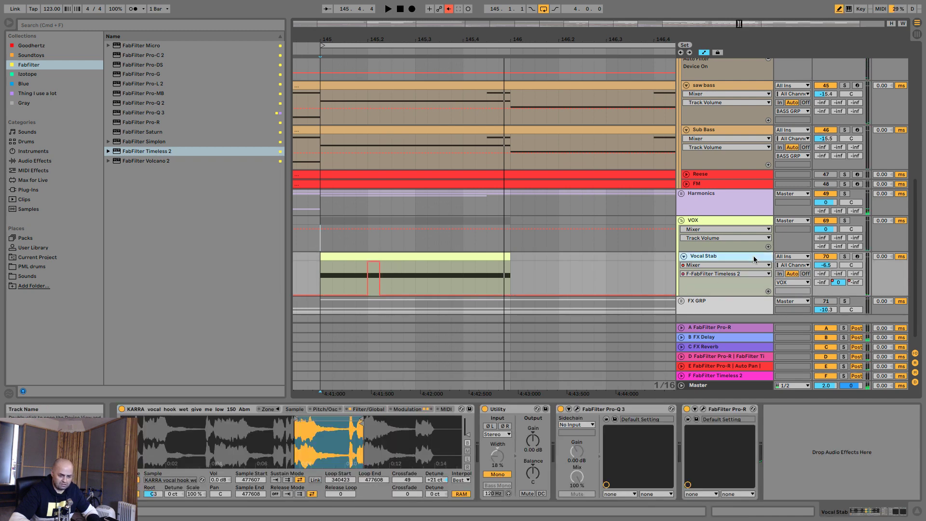
Solo return F during loop playback and open its Timeless 2 window clear of Vocal Stab's automation.
left_click(729, 376)
left_click(844, 256)
key("space")
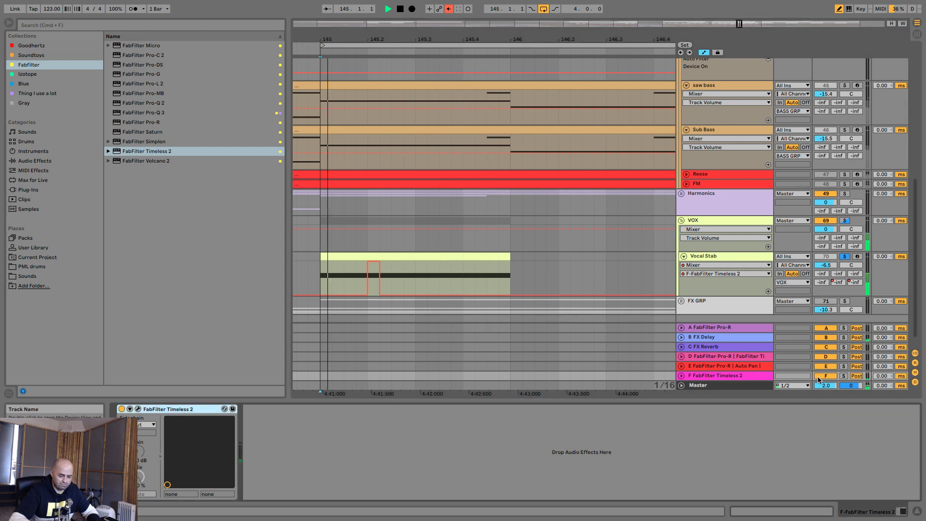
left_click(843, 376)
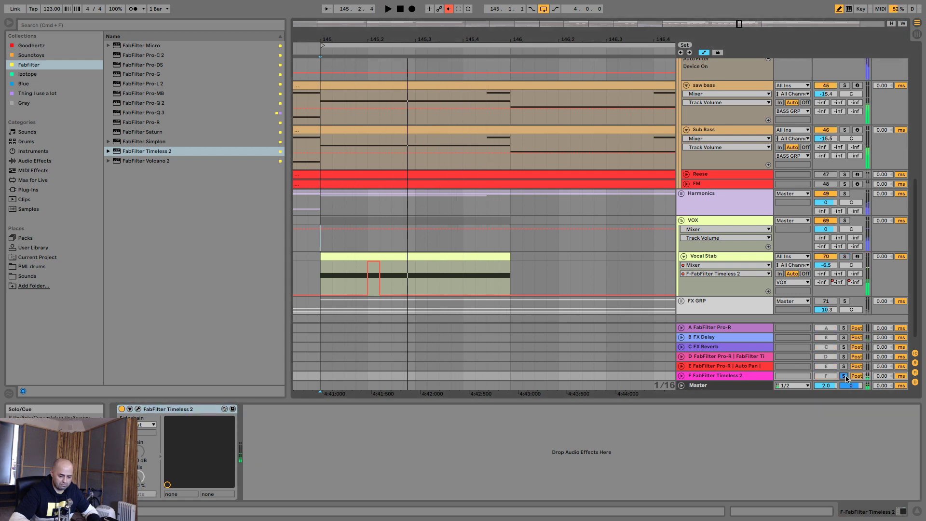
left_click(137, 408)
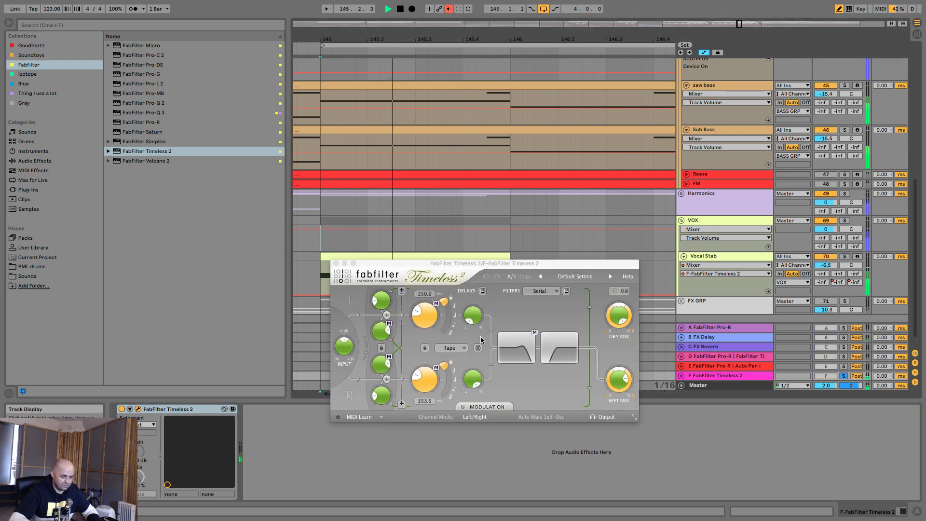
left_click_drag(568, 266, 585, 319)
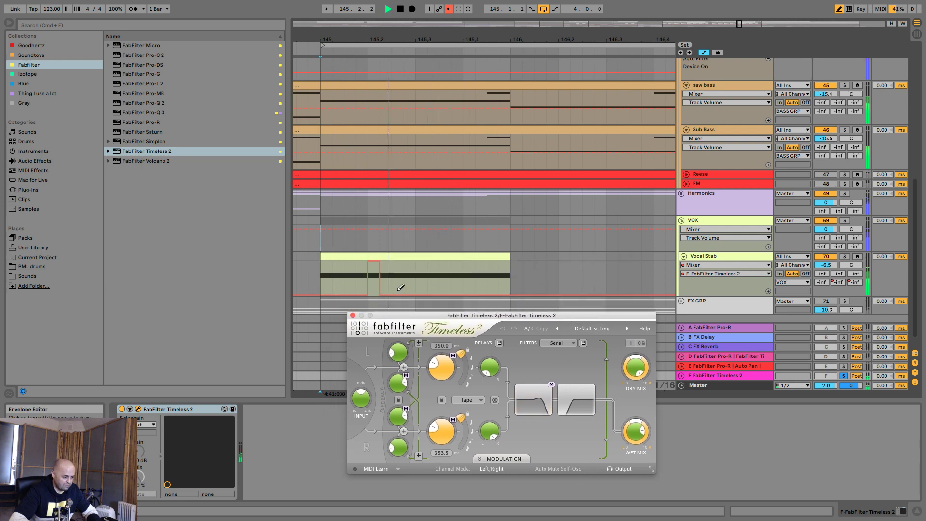
Extend Vocal Stab's send F throw one sixteenth earlier, audition it, then close Timeless 2 and stop playback.
left_click_drag(367, 287, 367, 264)
key("space")
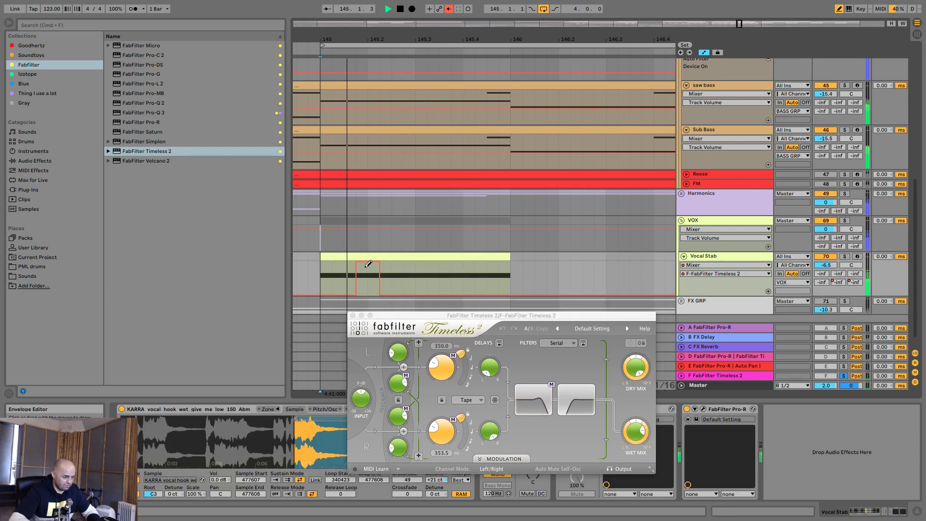
left_click(353, 317)
key("space")
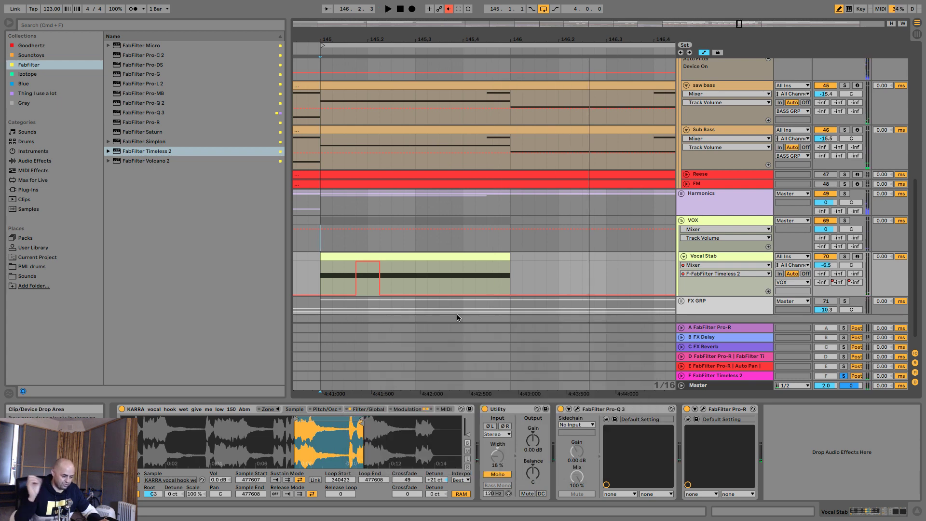
Take return F out of solo and audition its delay throw within the full loop.
left_click(723, 375)
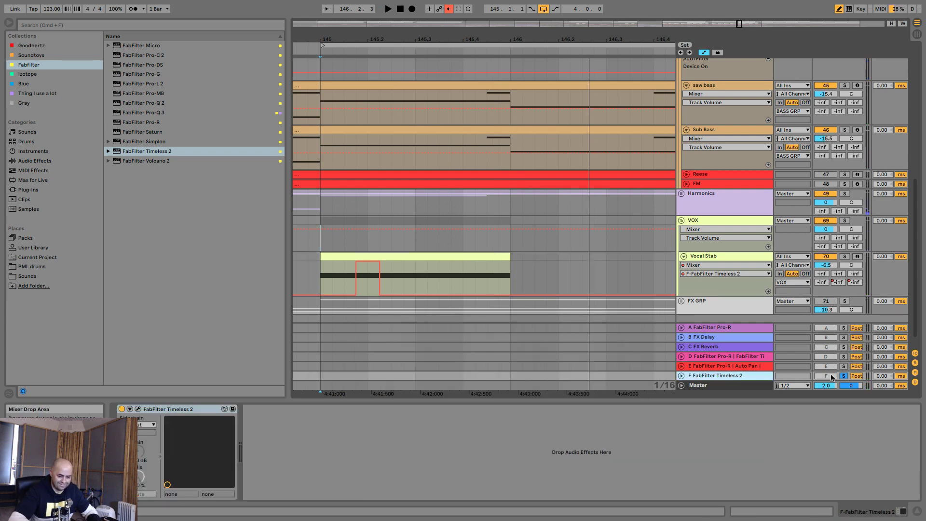
key("space")
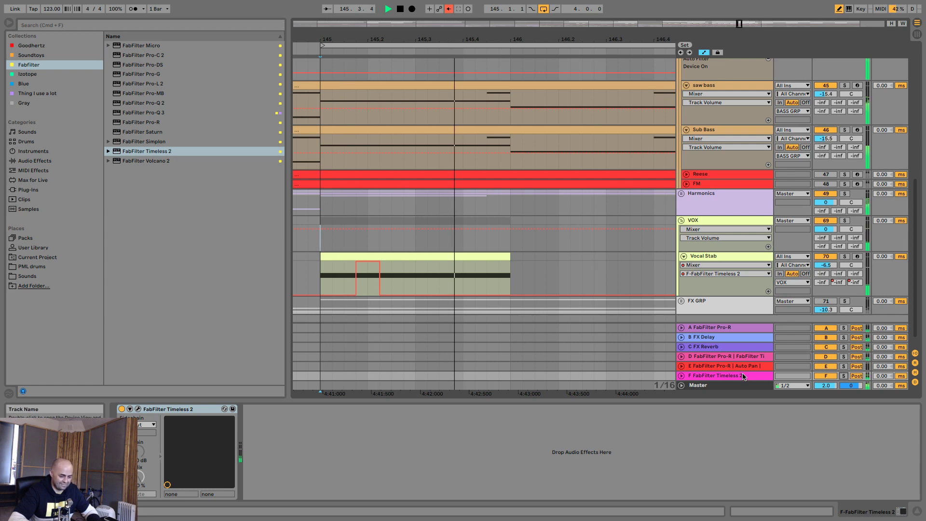
key("space")
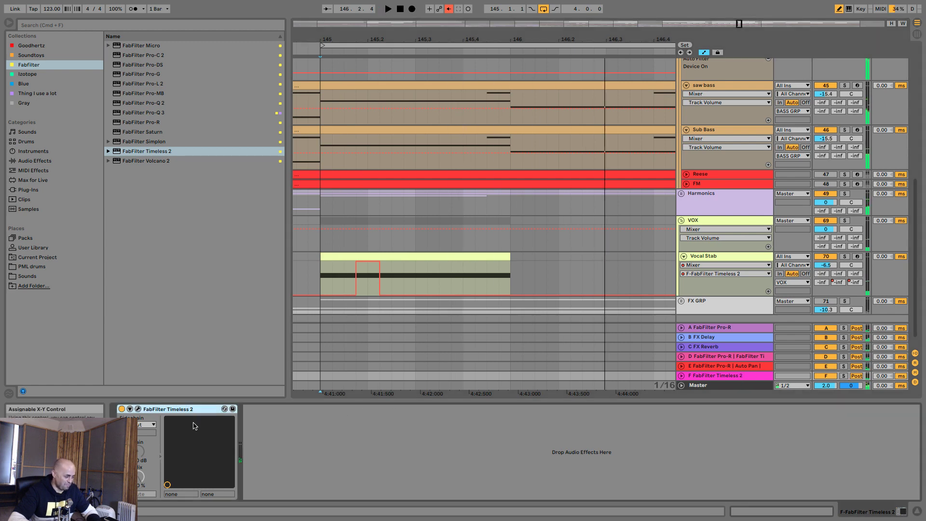
Reopen Timeless 2 on return F, move its window over the arrangement, and look through its preset categories.
left_click(138, 409)
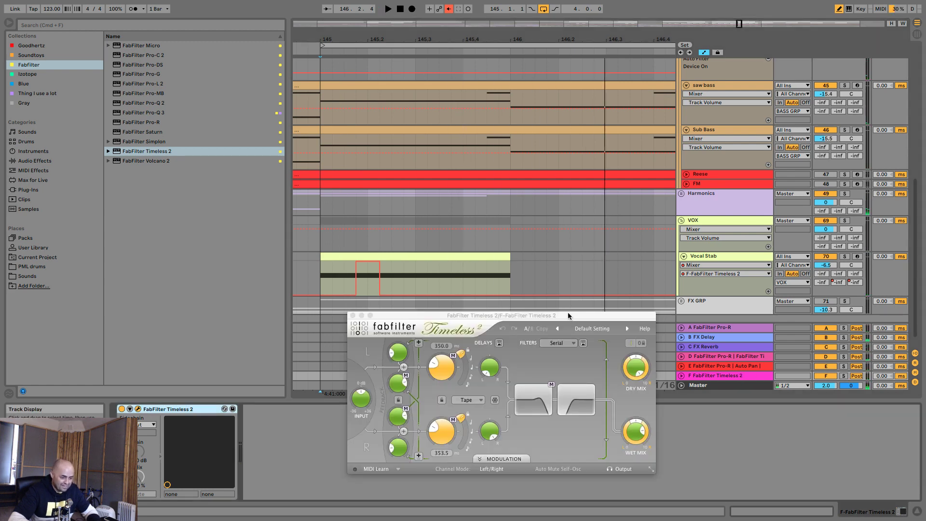
left_click_drag(568, 316, 545, 174)
left_click(559, 187)
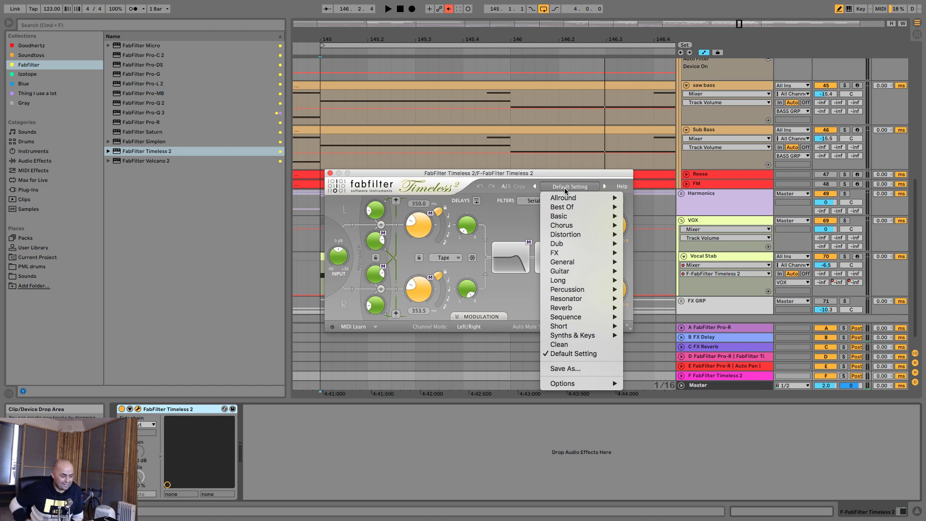
left_click(499, 175)
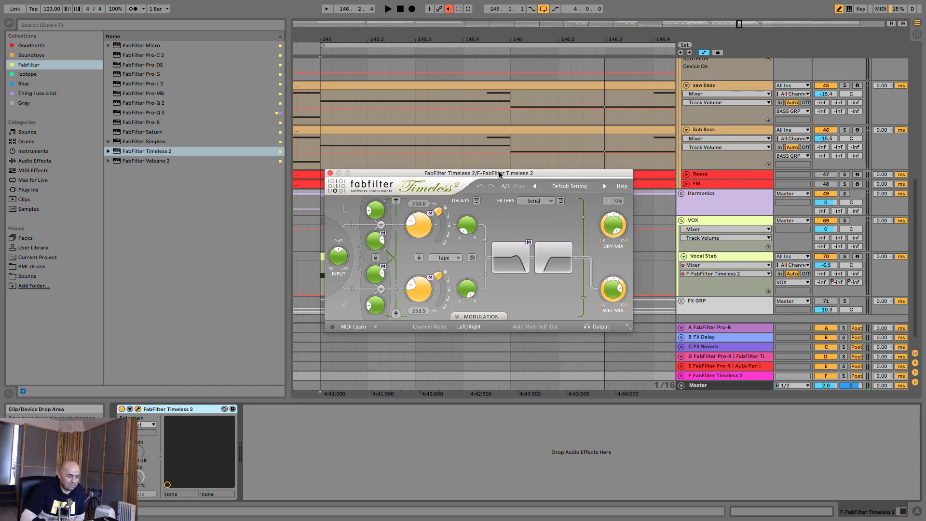